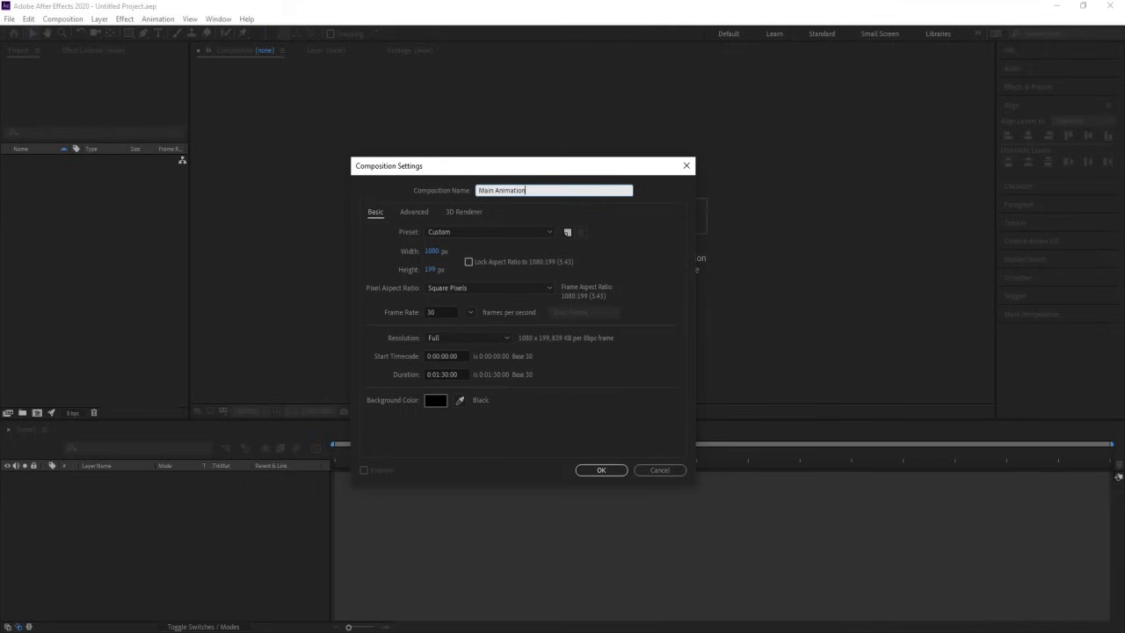
Step: Create the Main Animation composition at 1920 × 1080 px and show its title/action safe guides
{"action": "left_click", "coordinate": [431, 252]}
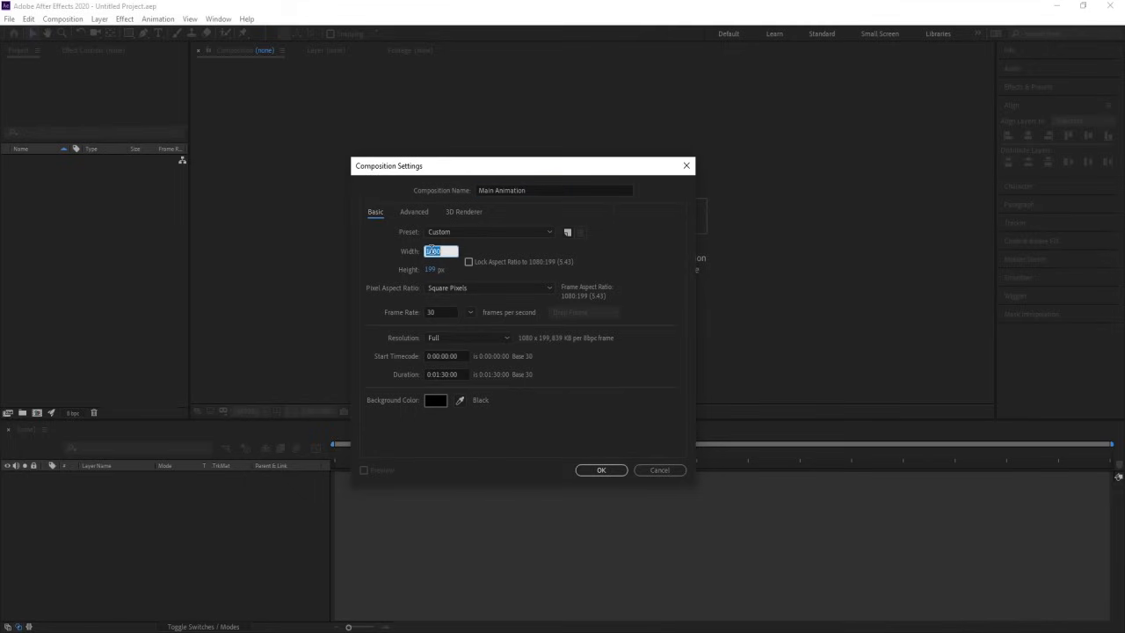
{"action": "type", "text": "1920"}
{"action": "left_click", "coordinate": [429, 270]}
{"action": "type", "text": "1080"}
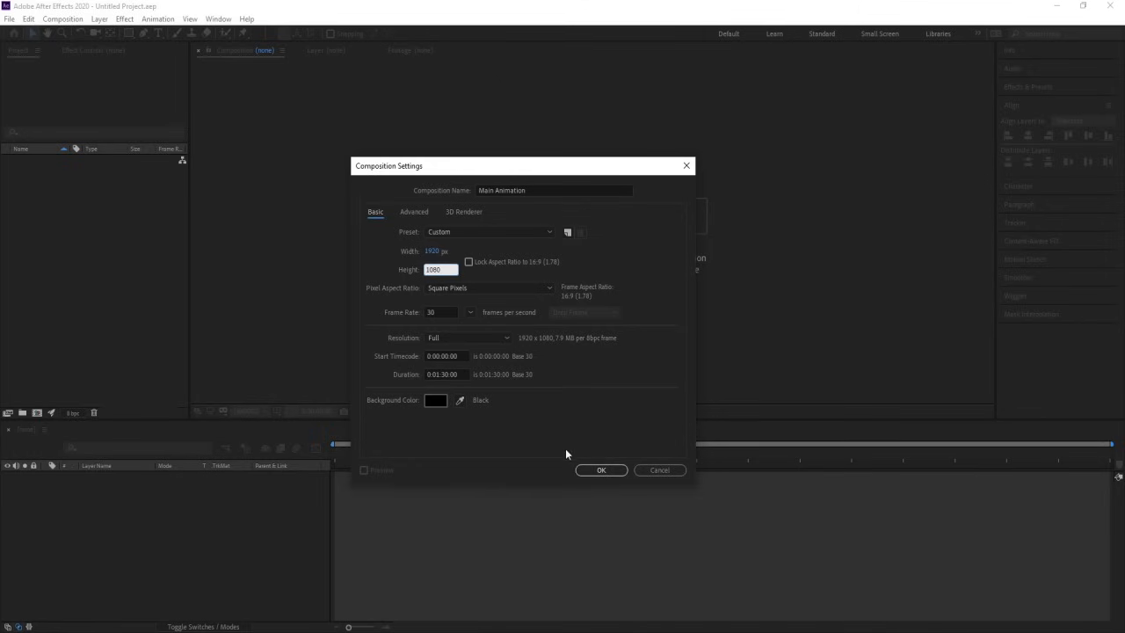
{"action": "left_click", "coordinate": [600, 470]}
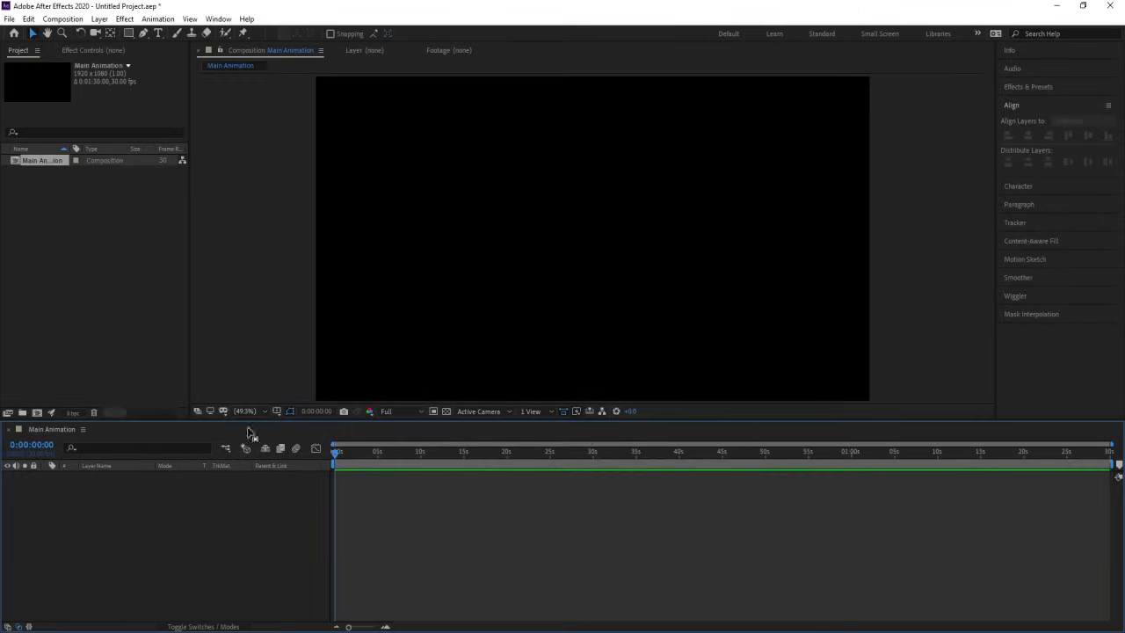
{"action": "left_click", "coordinate": [291, 410]}
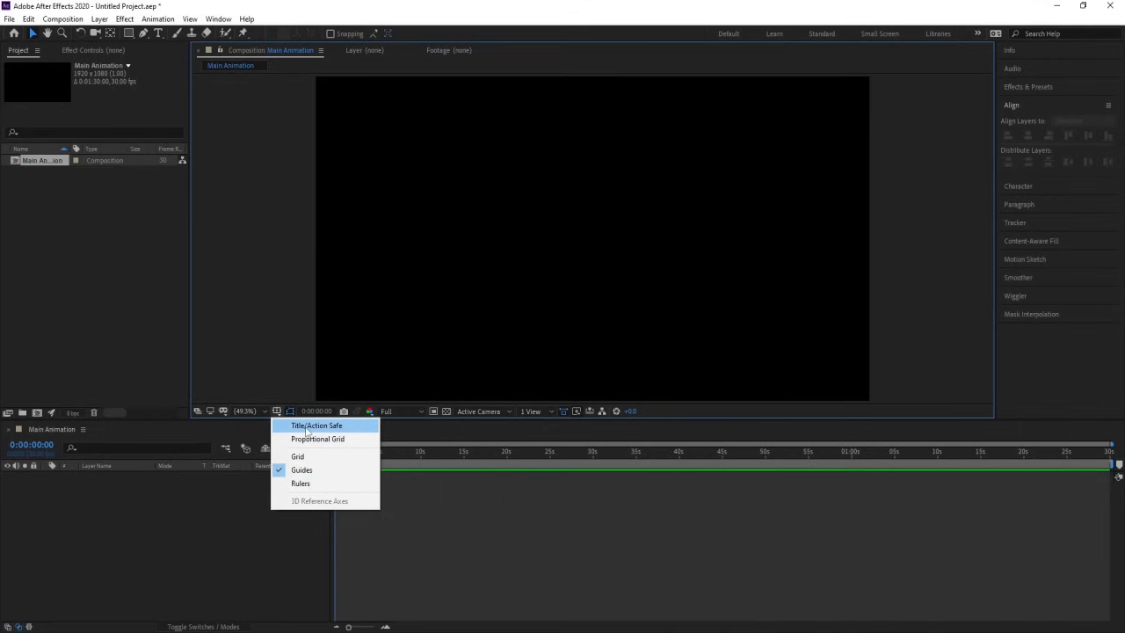
{"action": "left_click", "coordinate": [306, 427]}
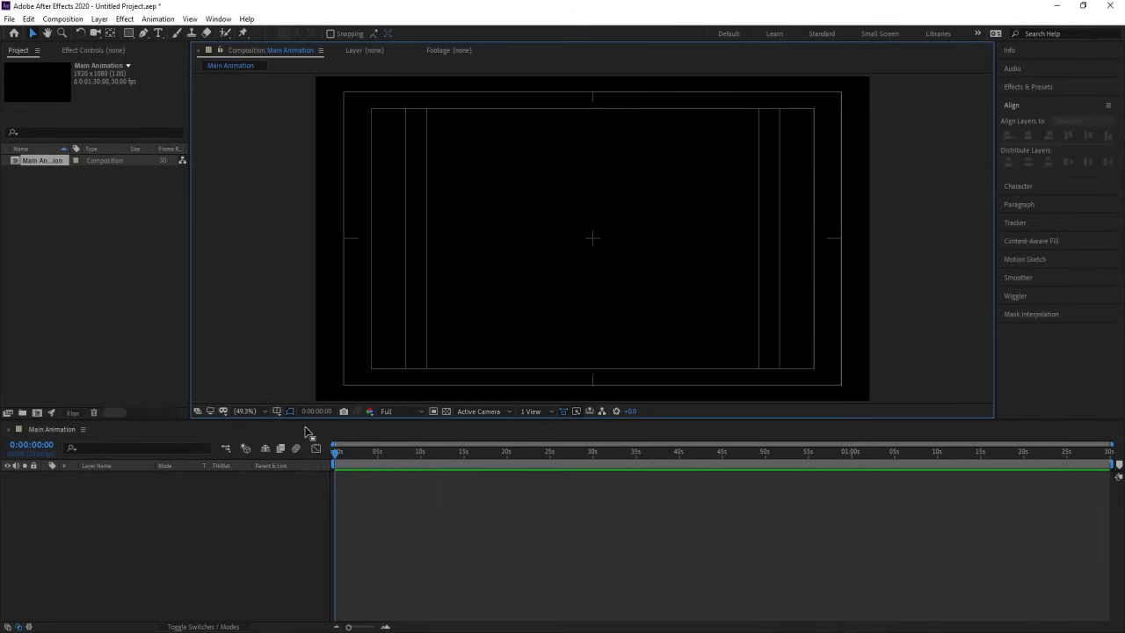
Step: Create a second composition named Text Animation and set its width to 1080 px
{"action": "key", "text": "Num_Lock"}
{"action": "key", "text": "ctrl+n"}
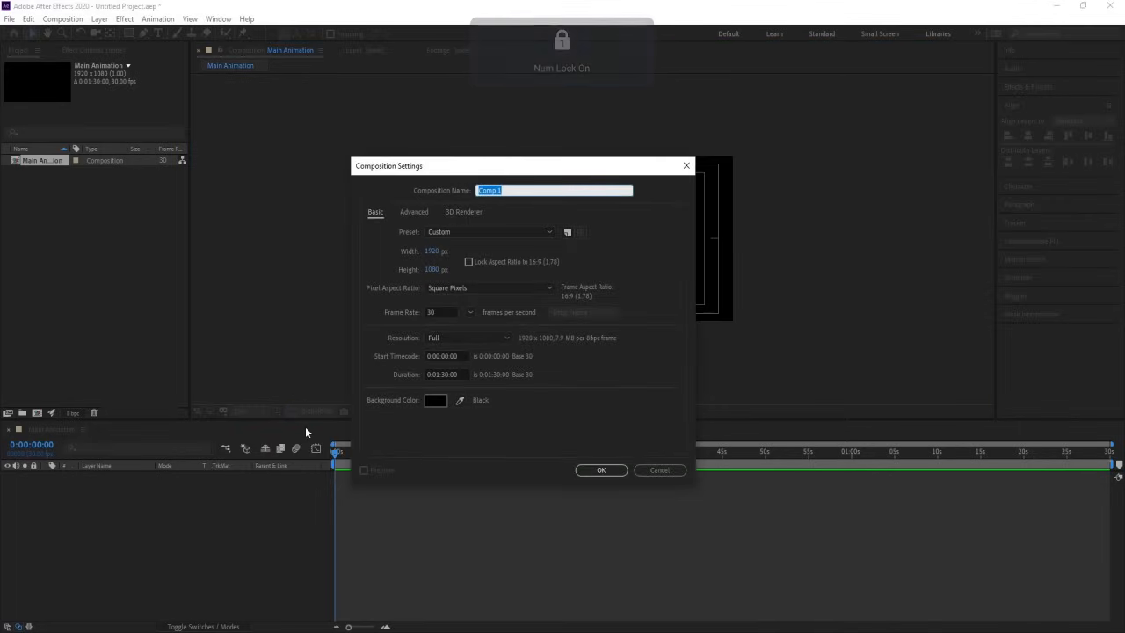
{"action": "type", "text": "St"}
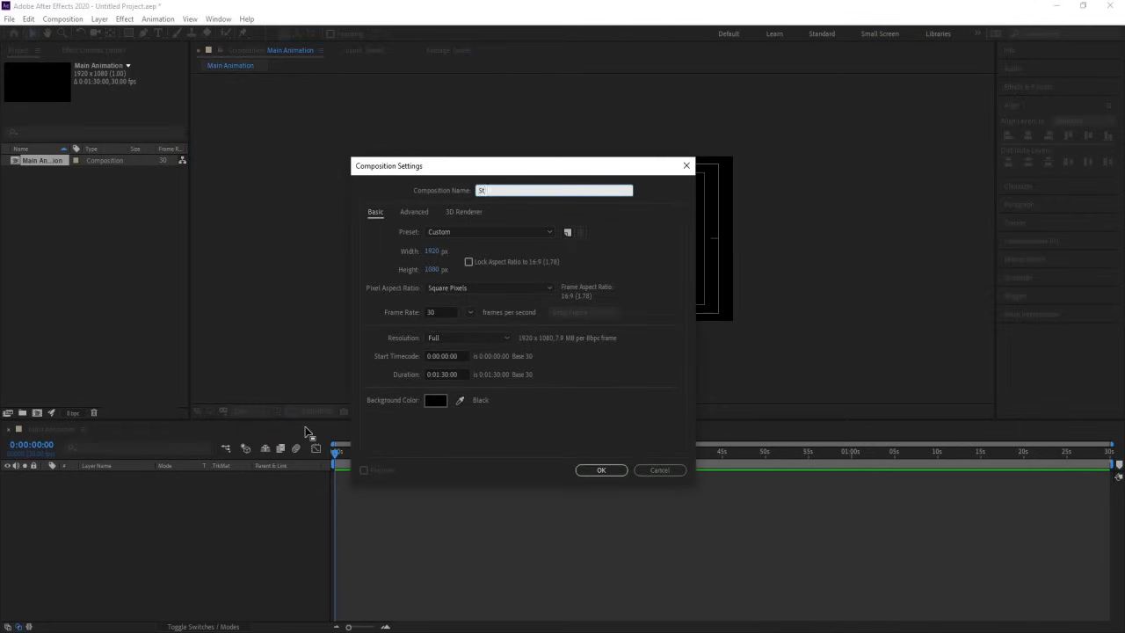
{"action": "type", "text": "Text Animation"}
{"action": "key", "text": "Return"}
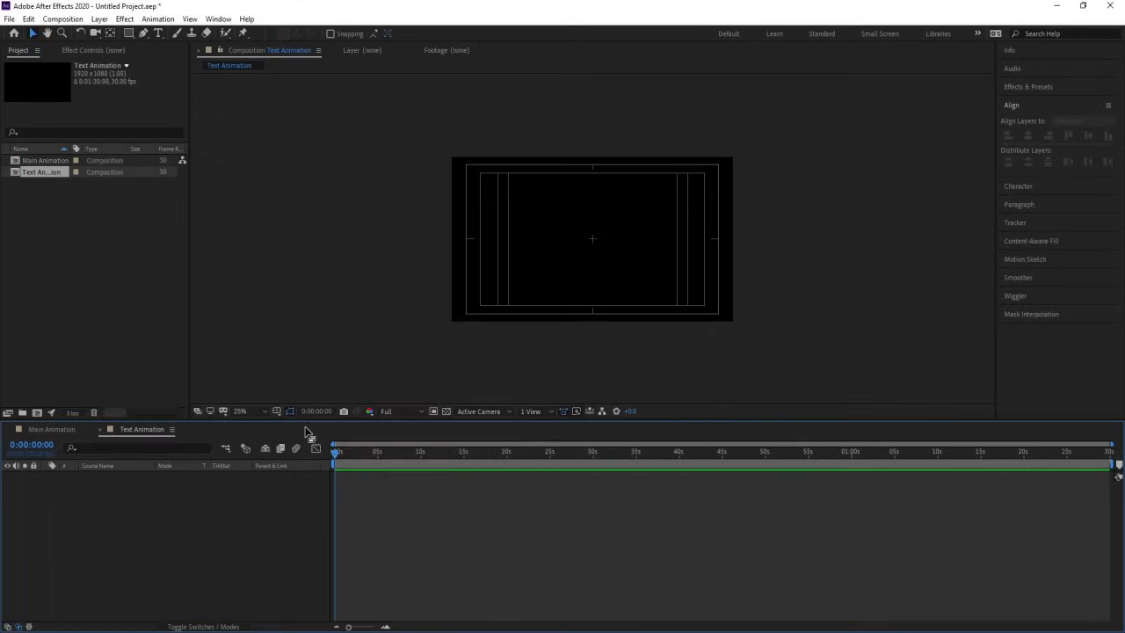
{"action": "key", "text": "ctrl+k"}
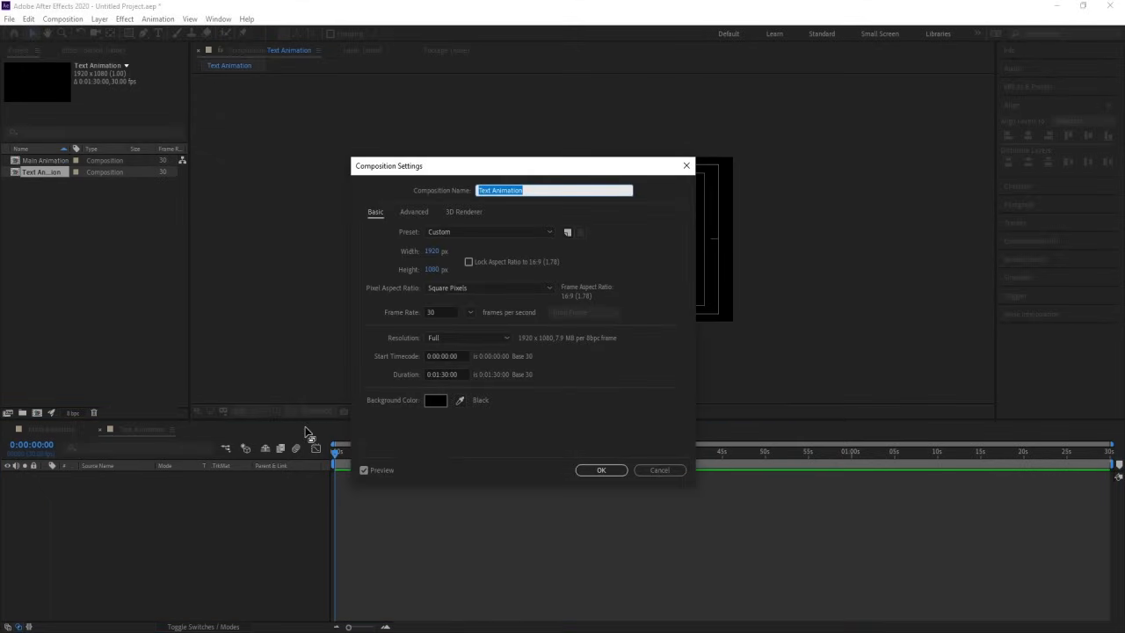
{"action": "left_click", "coordinate": [437, 251]}
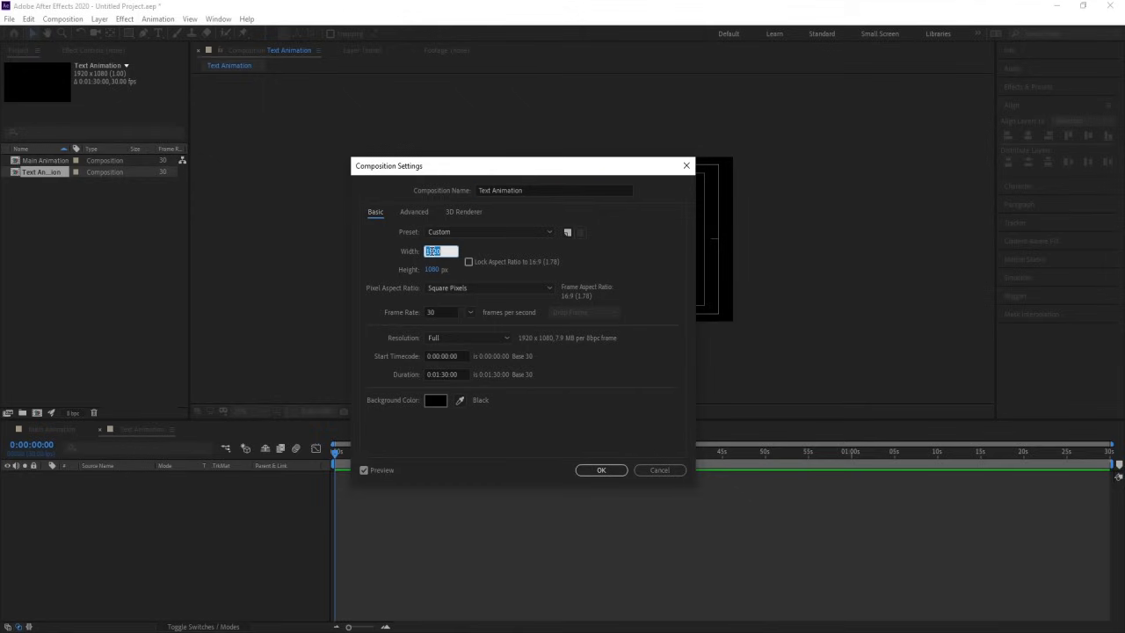
{"action": "type", "text": "1080"}
{"action": "left_click", "coordinate": [601, 470]}
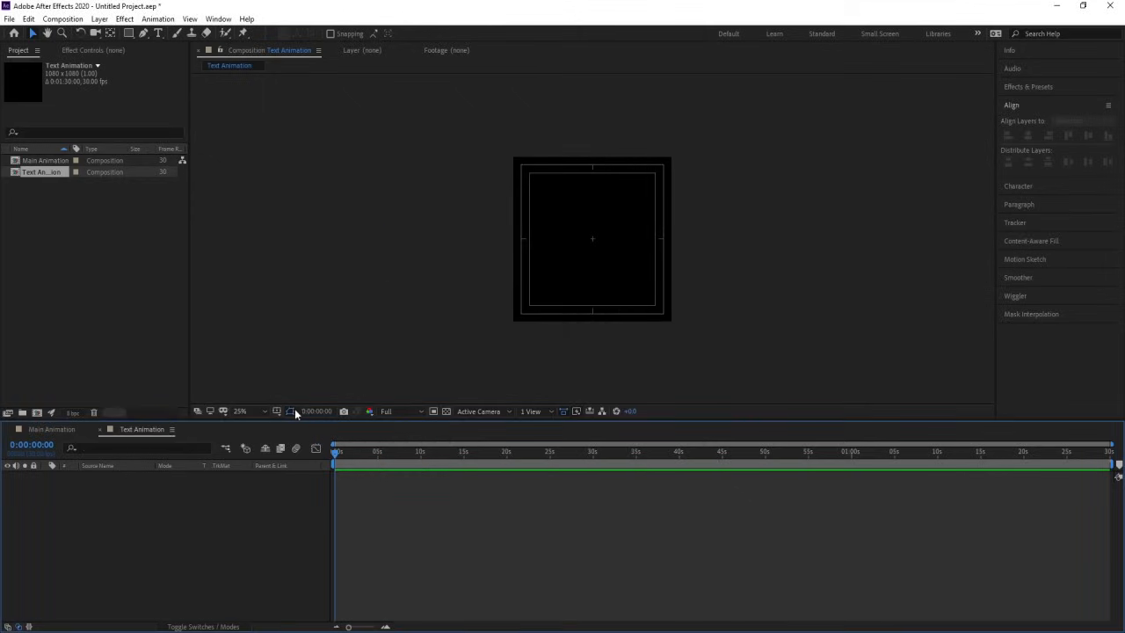
Step: Add a white solid at full composition size to Text Animation and lock its layer
{"action": "left_click", "coordinate": [240, 411]}
{"action": "left_click", "coordinate": [251, 202]}
{"action": "left_click", "coordinate": [182, 522]}
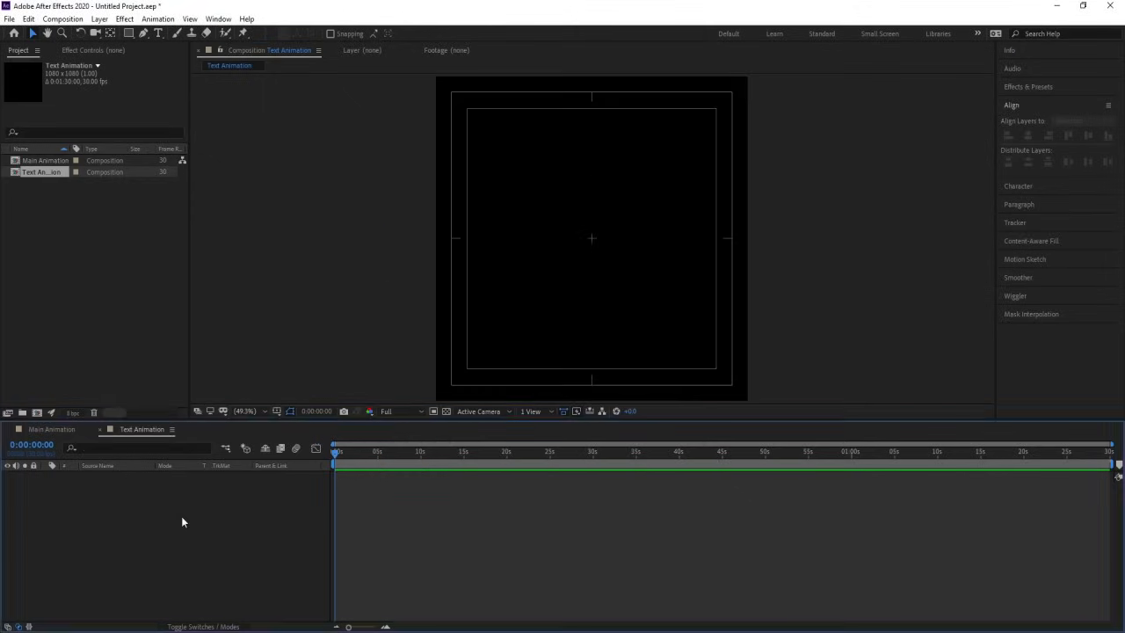
{"action": "key", "text": "ctrl+y"}
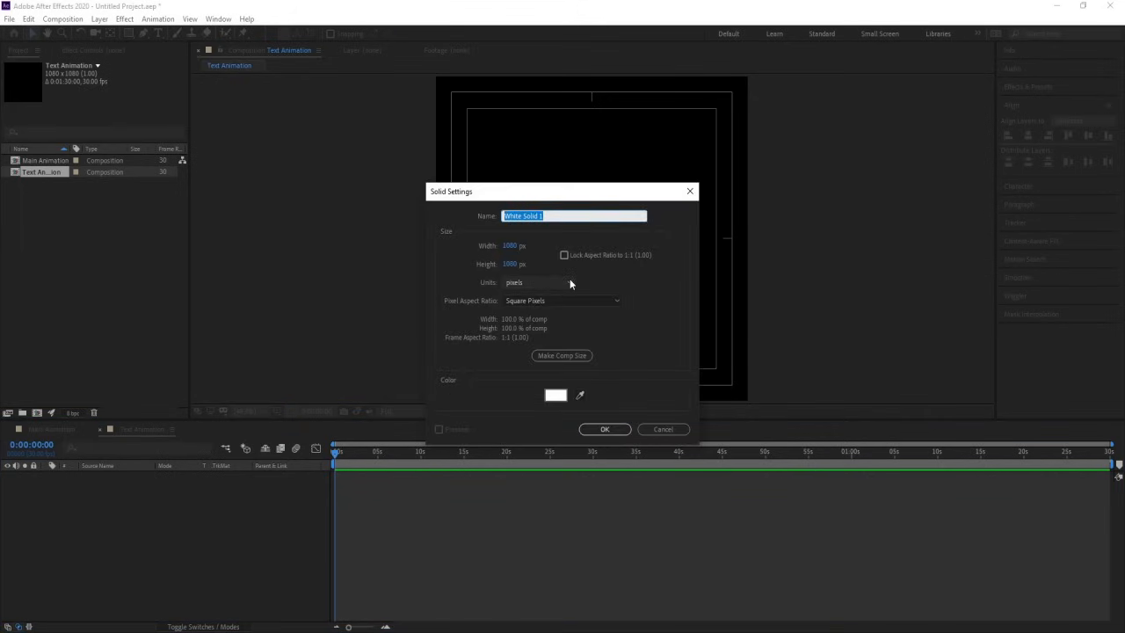
{"action": "key", "text": "Return"}
{"action": "left_click", "coordinate": [34, 476]}
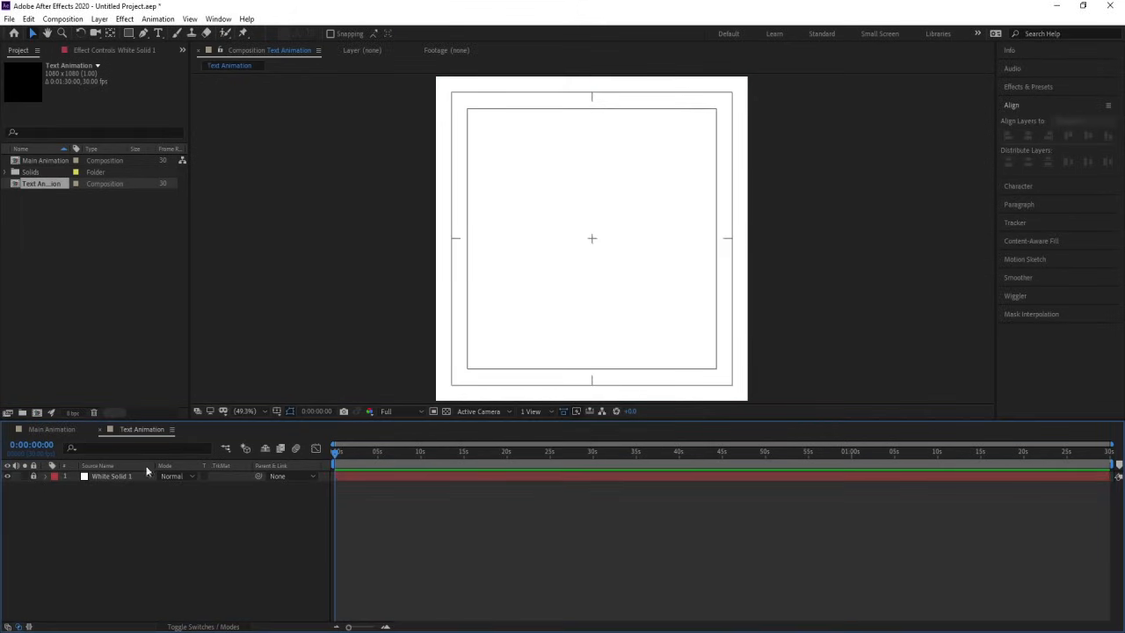
Step: Create a new composition 1080 px wide with its height set to one sixth of 1080 px, 180 px
{"action": "key", "text": "ctrl+n"}
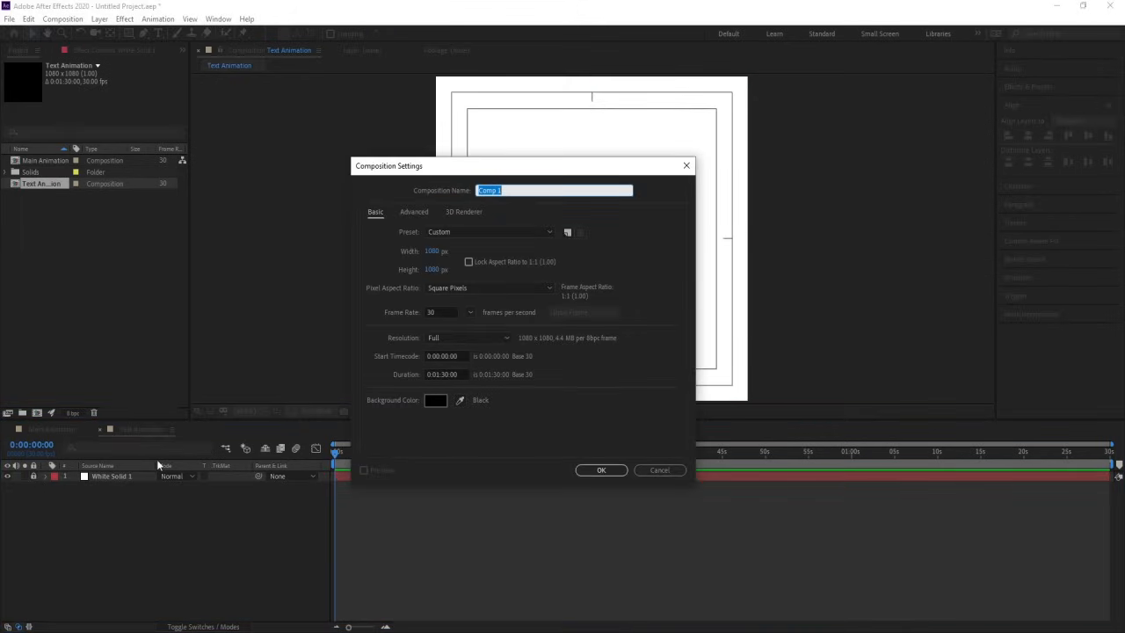
{"action": "left_click", "coordinate": [433, 269]}
{"action": "left_click", "coordinate": [443, 270]}
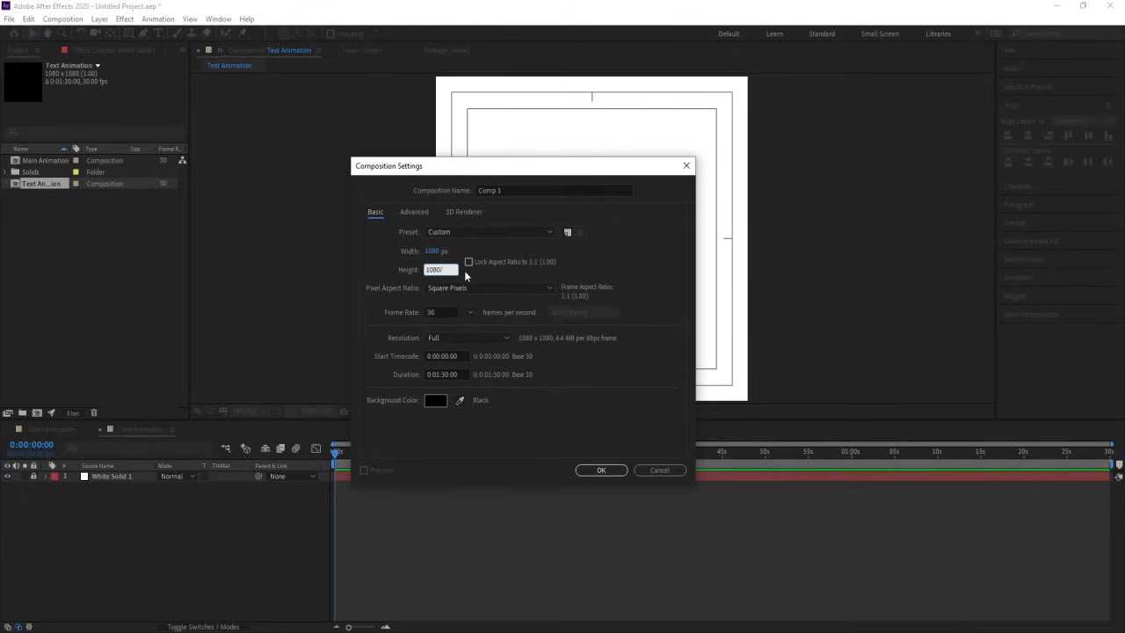
{"action": "key", "text": "Return"}
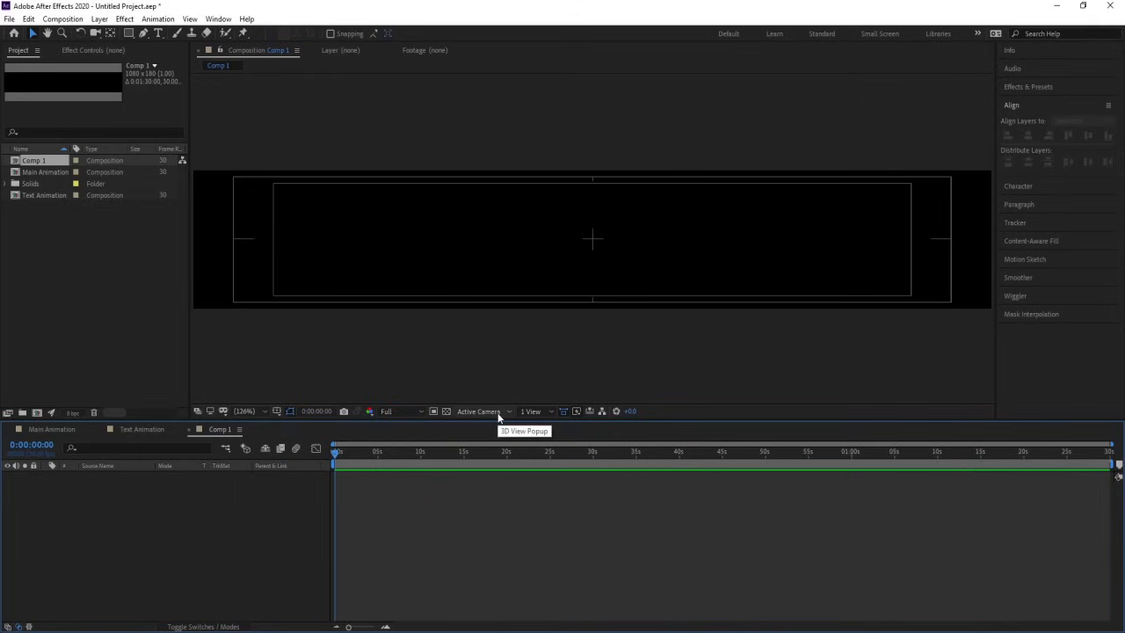
Step: Rename the 1080 × 180 px composition Strip and set its background color to white (FFFFFF)
{"action": "key", "text": "ctrl+k"}
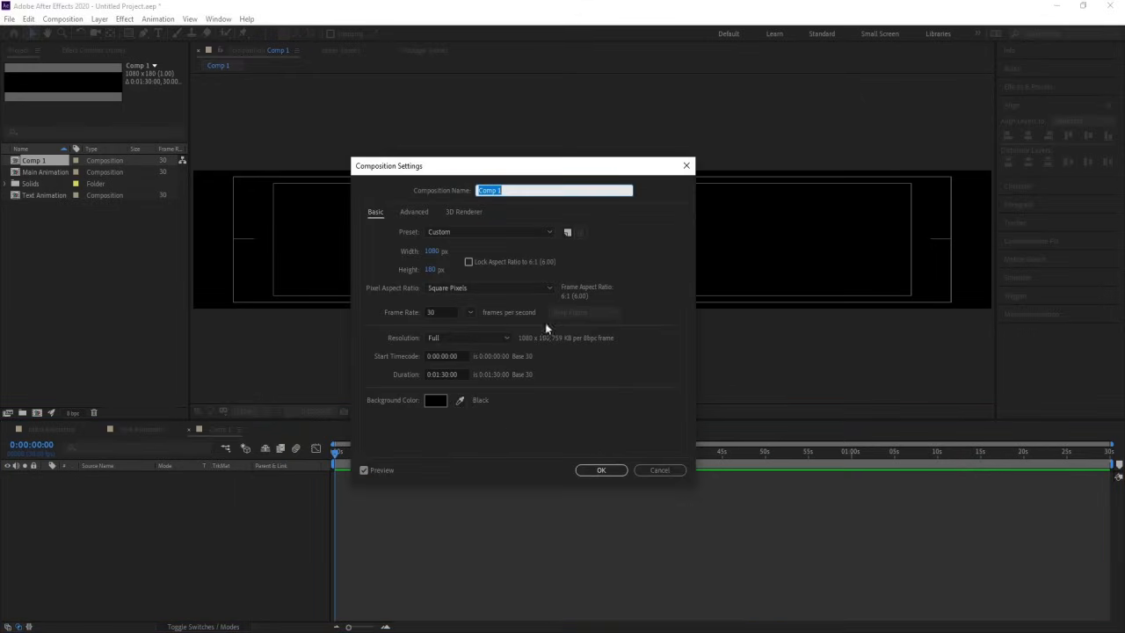
{"action": "type", "text": "Strip"}
{"action": "left_click", "coordinate": [435, 400]}
{"action": "type", "text": "FFFFFF"}
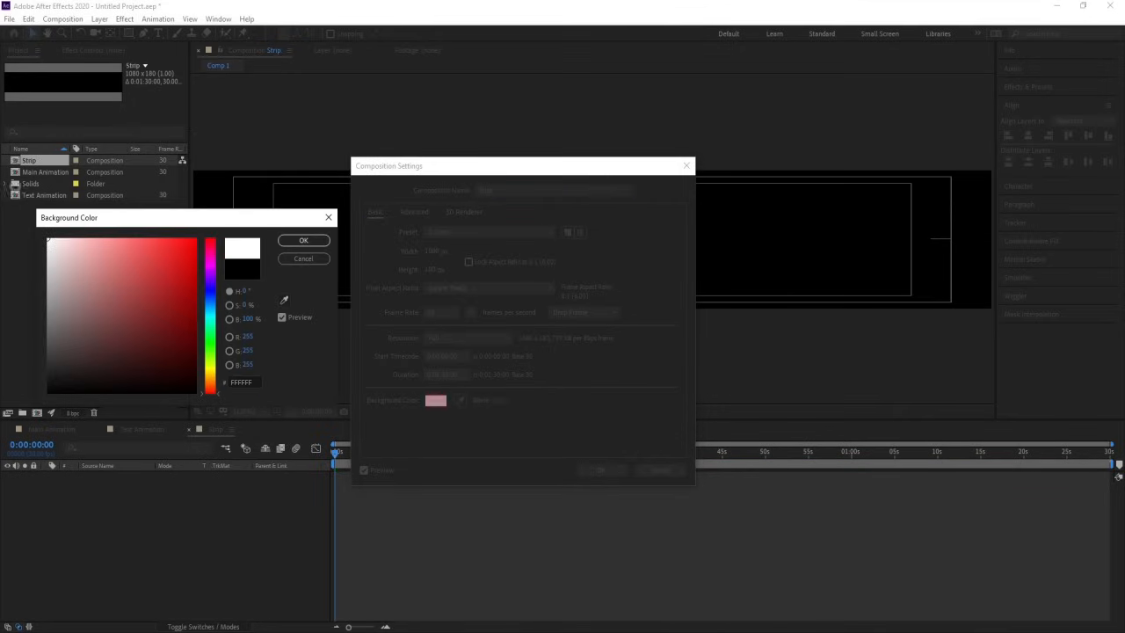
{"action": "key", "text": "Return"}
{"action": "key", "text": "Return"}
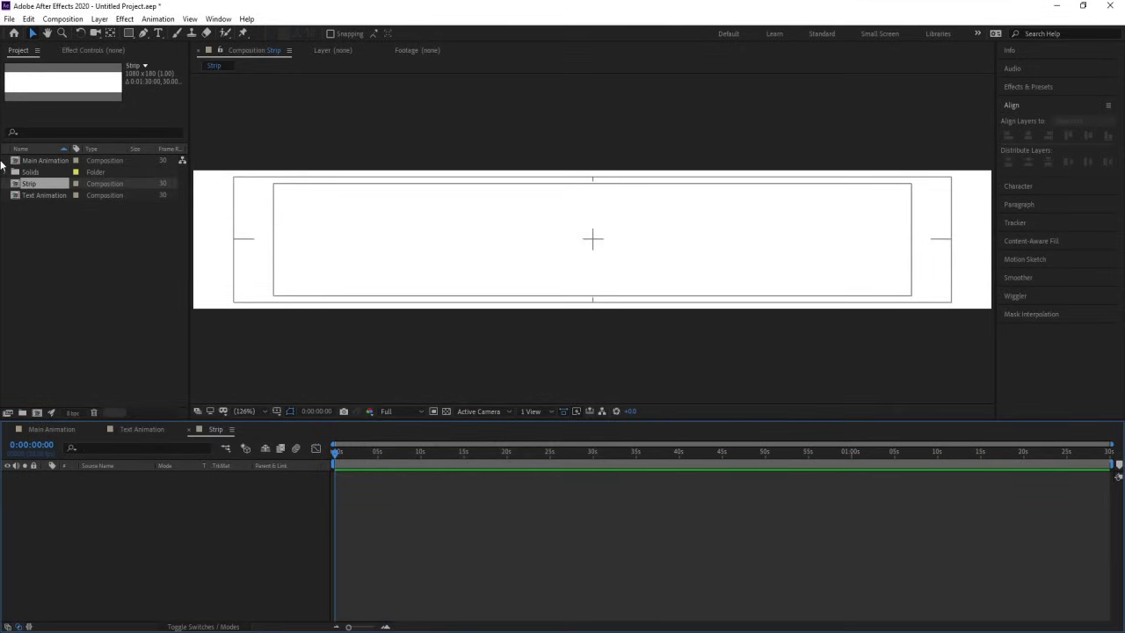
Step: Set the Strip composition's background color to black (000000)
{"action": "key", "text": "ctrl+k"}
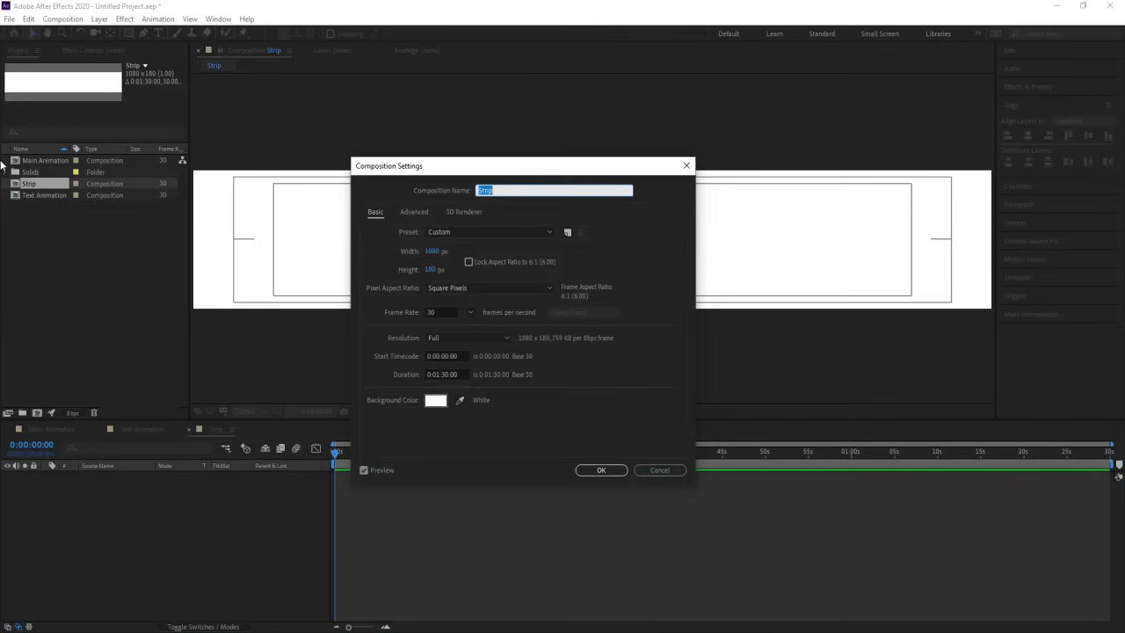
{"action": "left_click", "coordinate": [435, 401]}
{"action": "type", "text": "000000"}
{"action": "key", "text": "Return"}
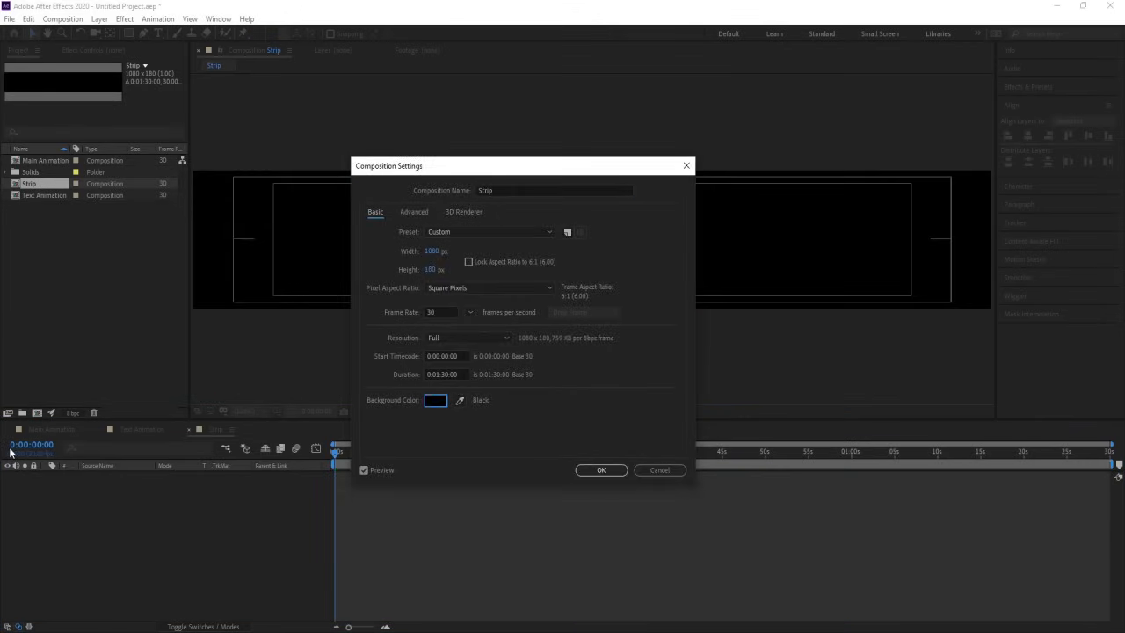
{"action": "key", "text": "Return"}
Step: Add a white solid at full composition size to Strip and lock its layer
{"action": "left_click", "coordinate": [143, 429]}
{"action": "left_click", "coordinate": [216, 429]}
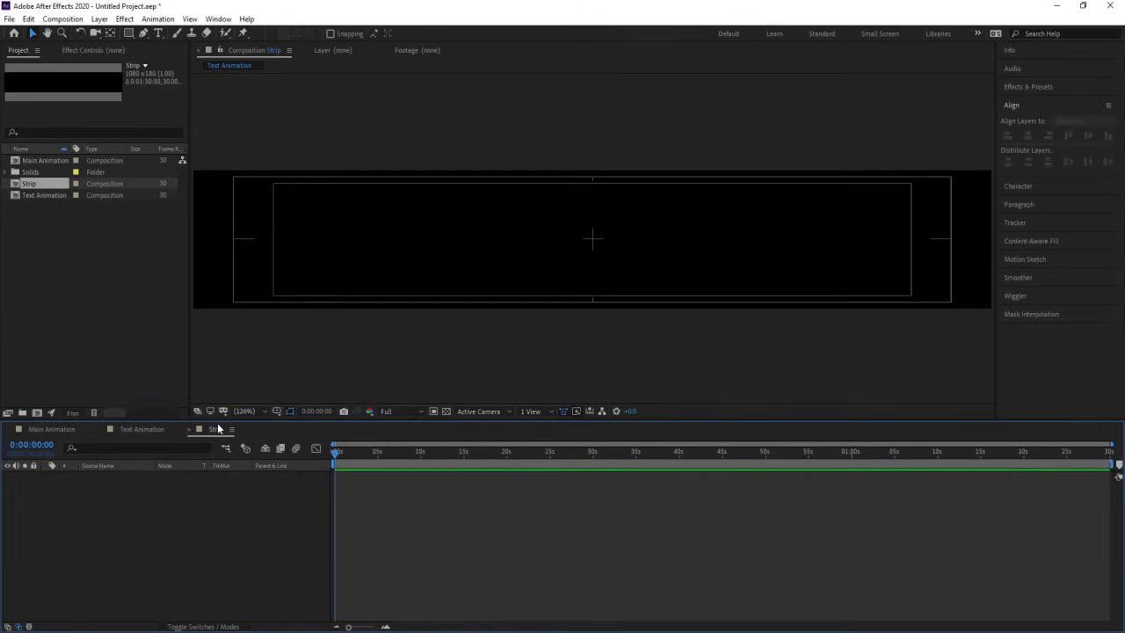
{"action": "key", "text": "ctrl+y"}
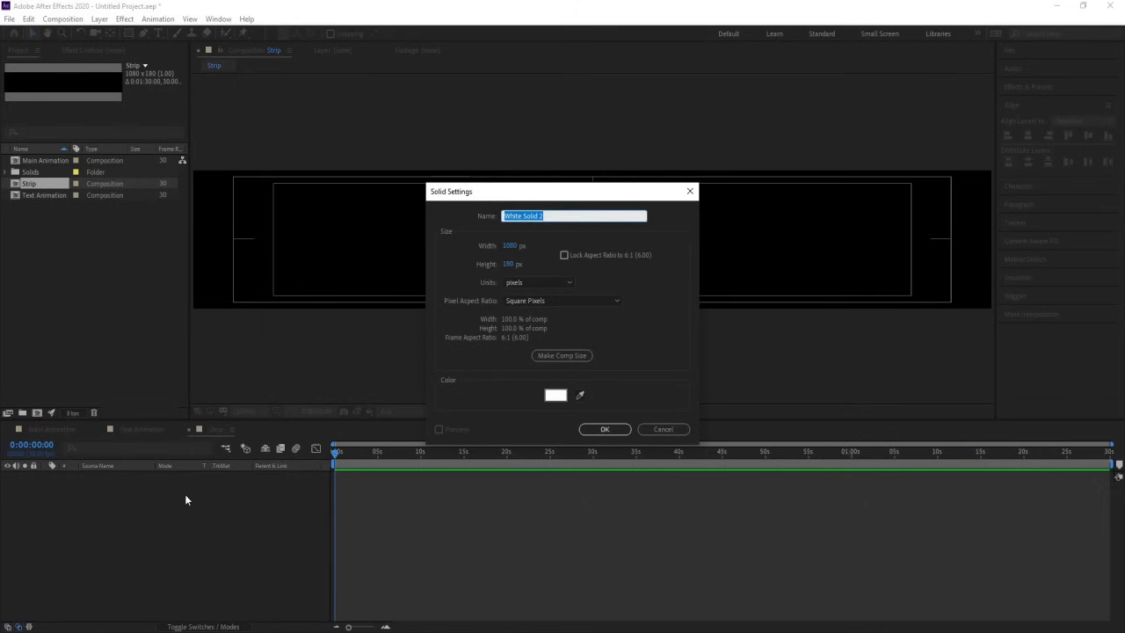
{"action": "key", "text": "Return"}
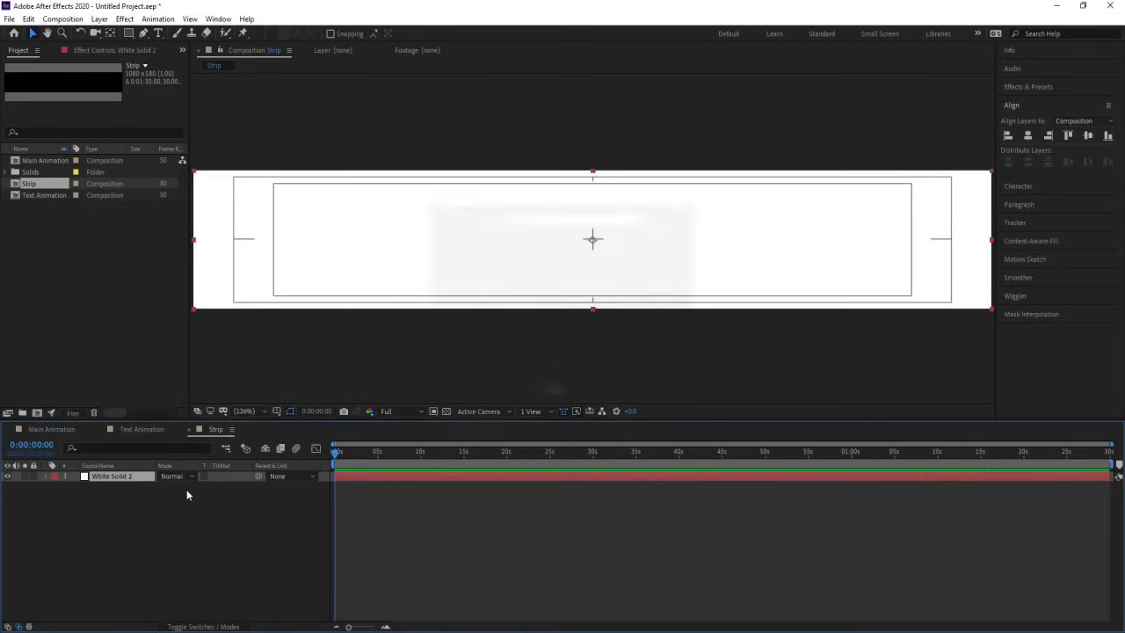
{"action": "left_click", "coordinate": [34, 476]}
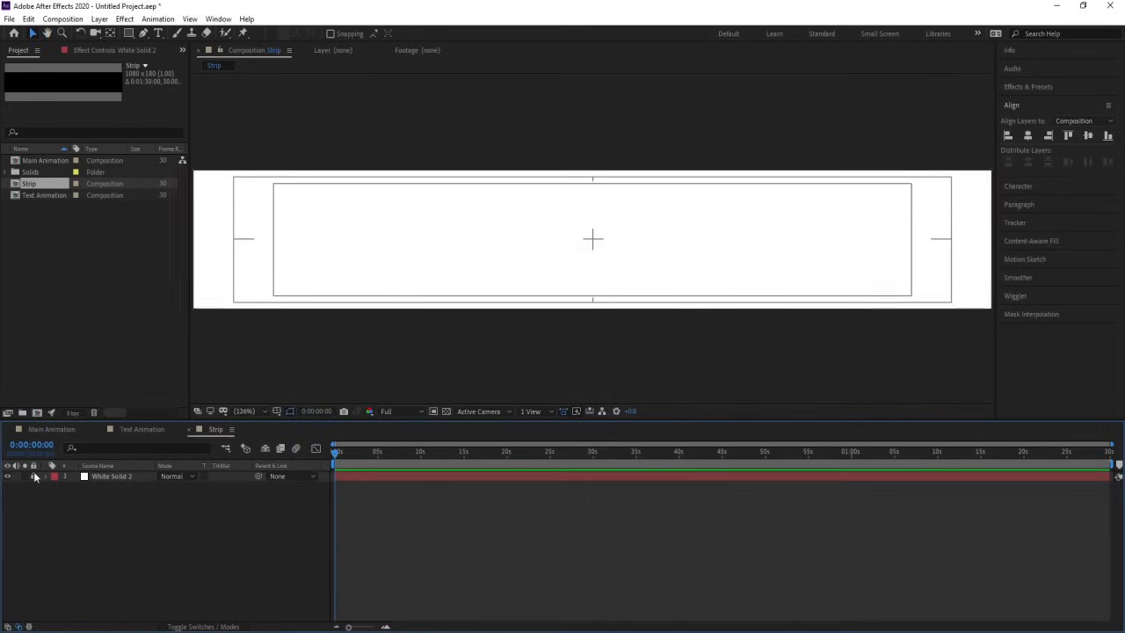
Step: Add the text MOTION to the Strip composition and fill it with black
{"action": "left_click", "coordinate": [159, 33]}
{"action": "left_click", "coordinate": [338, 283]}
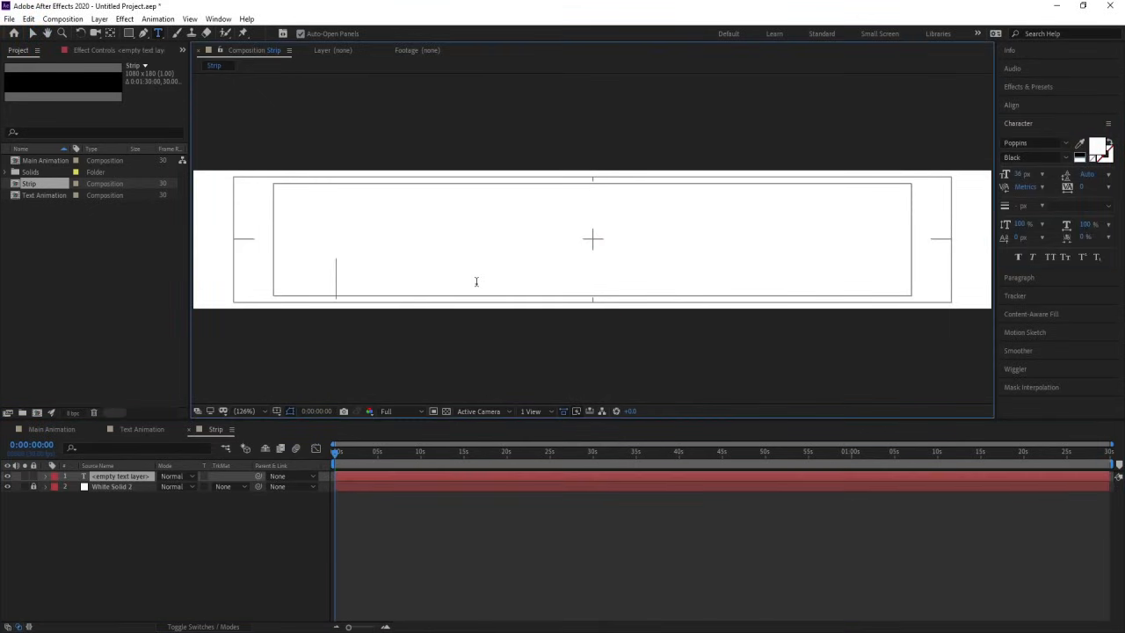
{"action": "type", "text": "MOTION"}
{"action": "key", "text": "ctrl+a"}
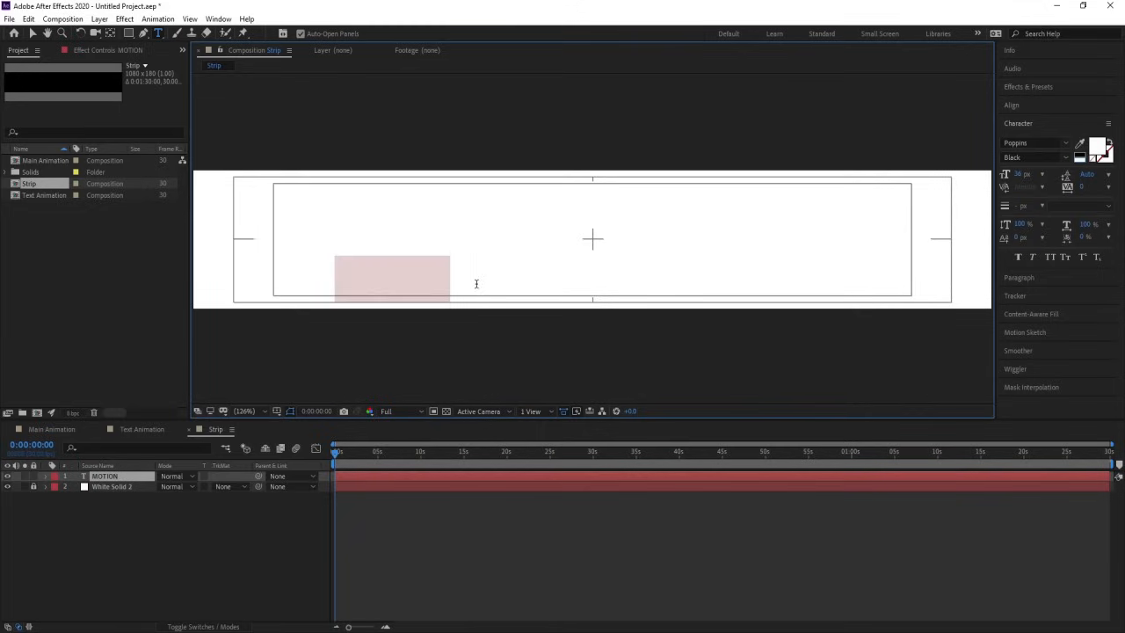
{"action": "left_click", "coordinate": [1081, 154]}
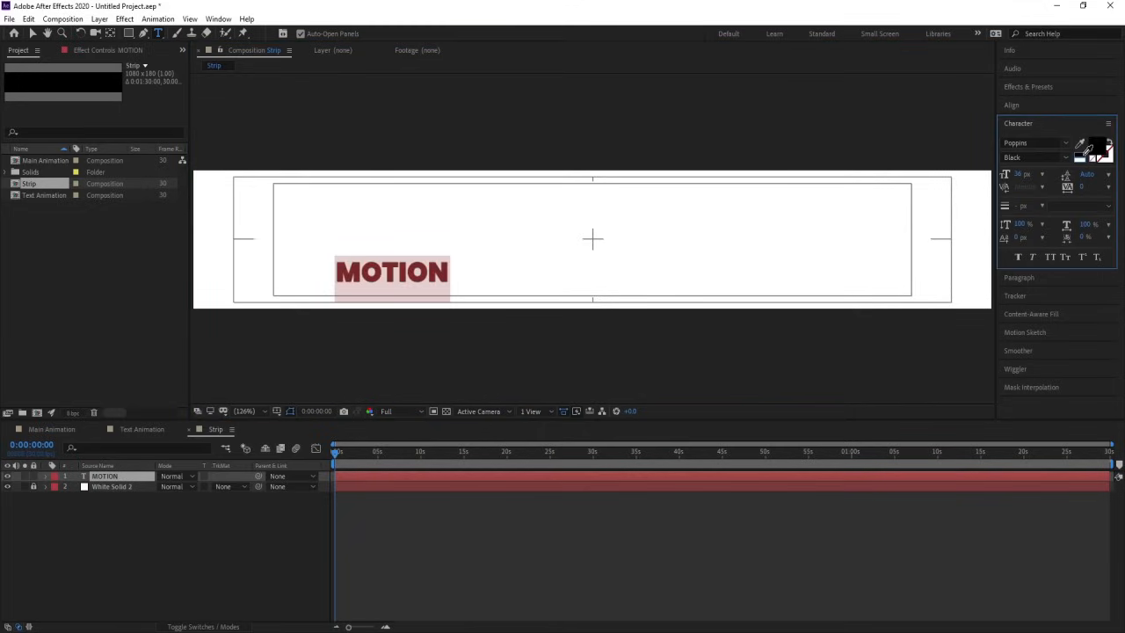
Step: Center the MOTION text horizontally and vertically in the composition and move its anchor point to the text's center
{"action": "left_click", "coordinate": [1011, 106]}
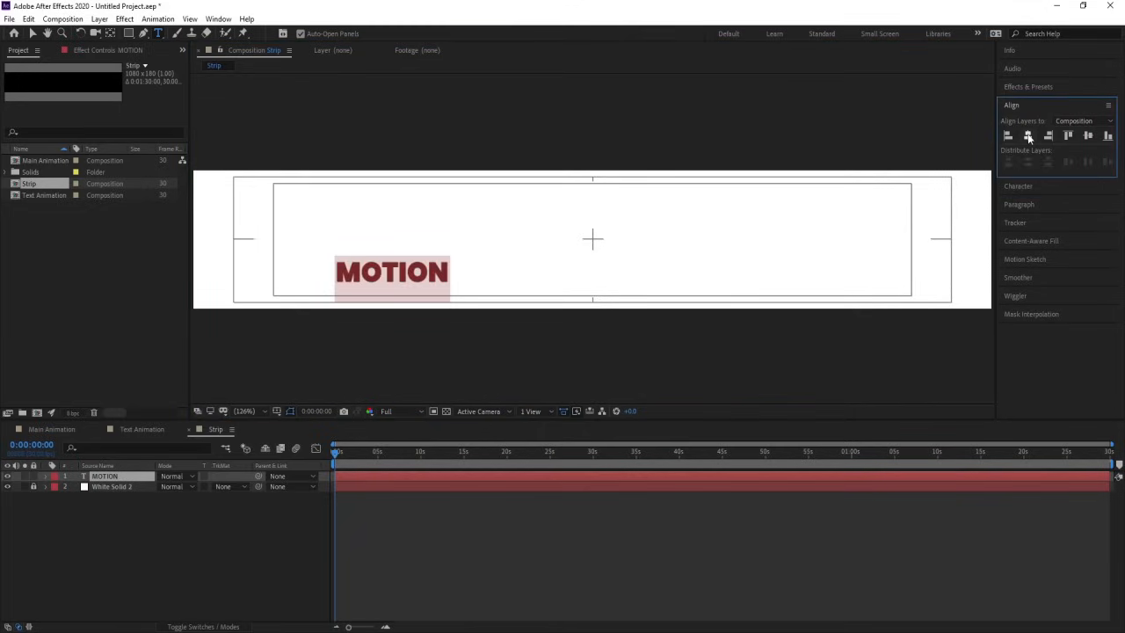
{"action": "left_click", "coordinate": [1028, 135]}
{"action": "left_click", "coordinate": [1086, 136]}
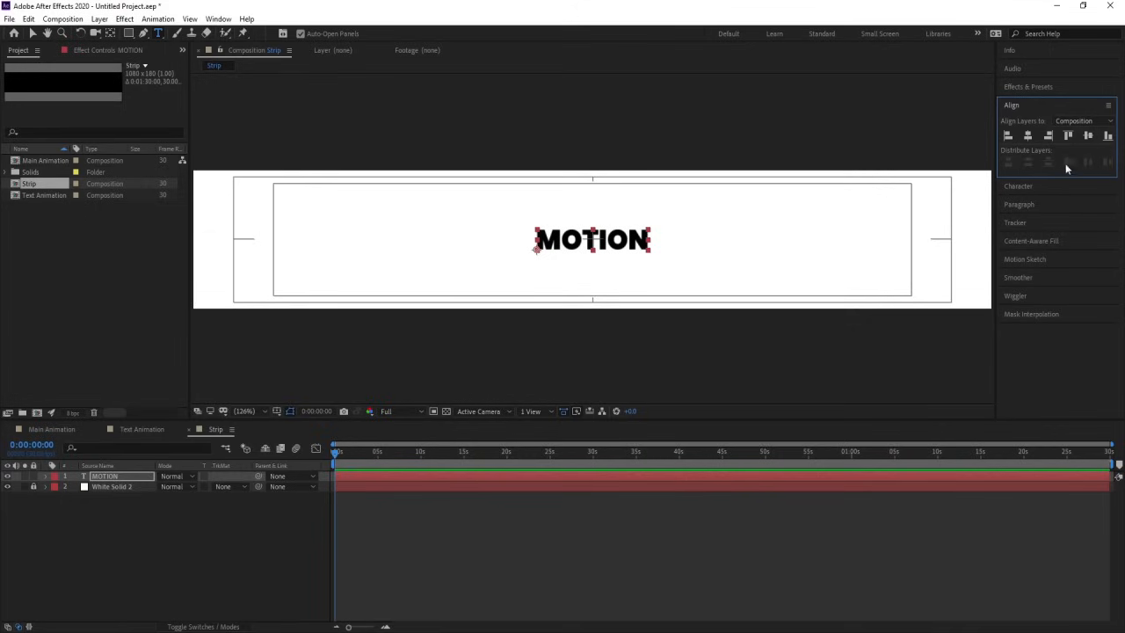
{"action": "key", "text": "ctrl+alt+Home"}
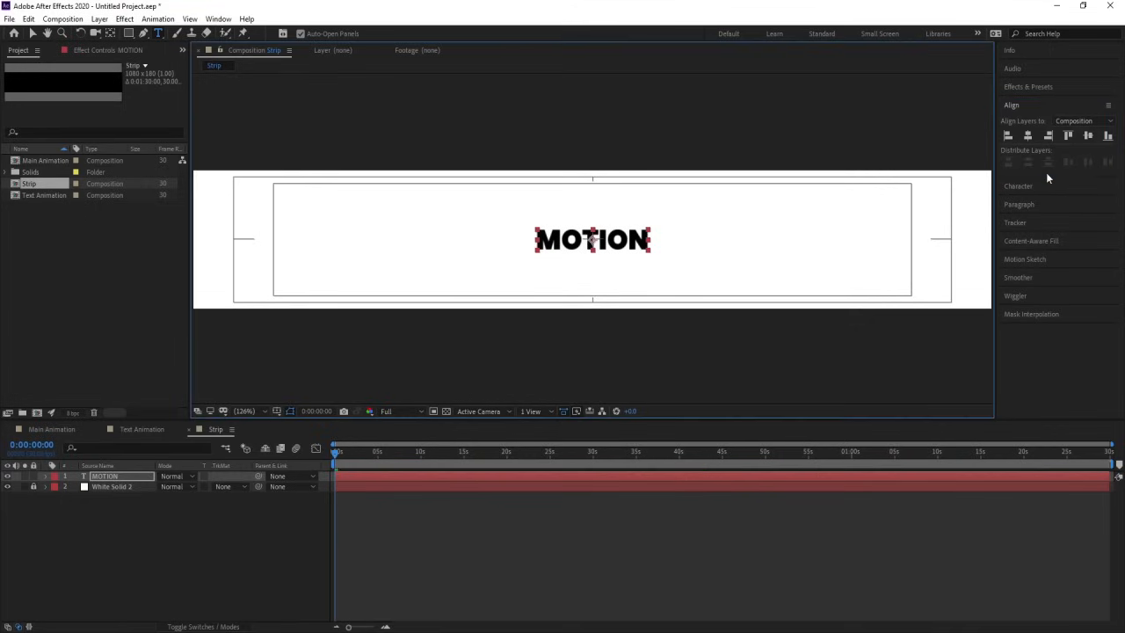
Step: Set the MOTION text's font to Oswald SemiBold
{"action": "left_click", "coordinate": [1023, 186]}
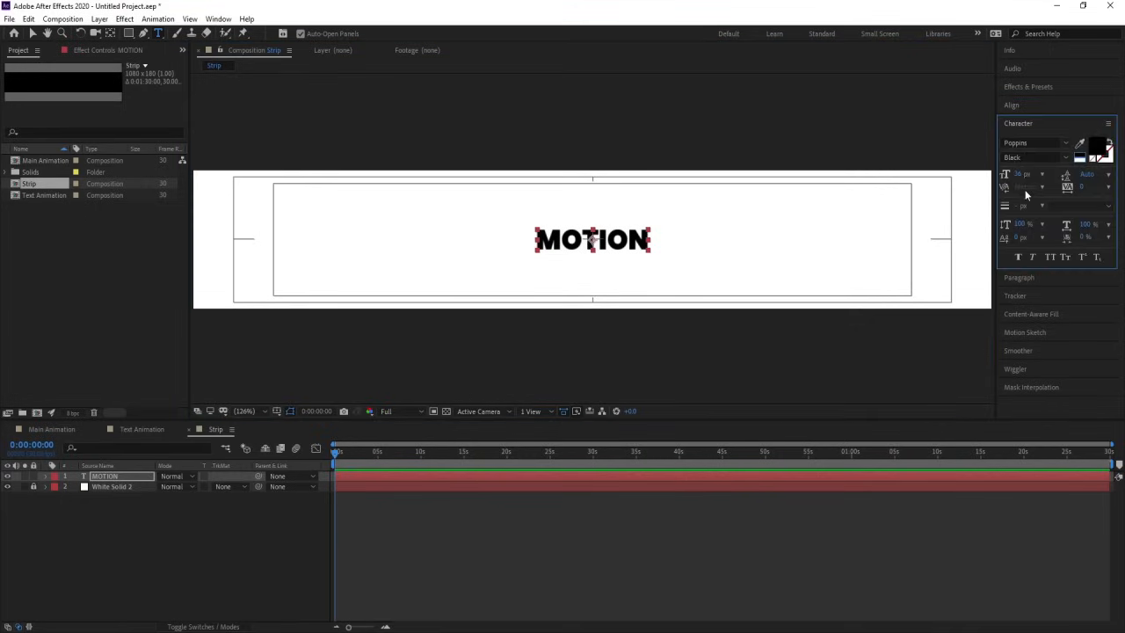
{"action": "left_click", "coordinate": [1024, 143]}
{"action": "type", "text": "osw"}
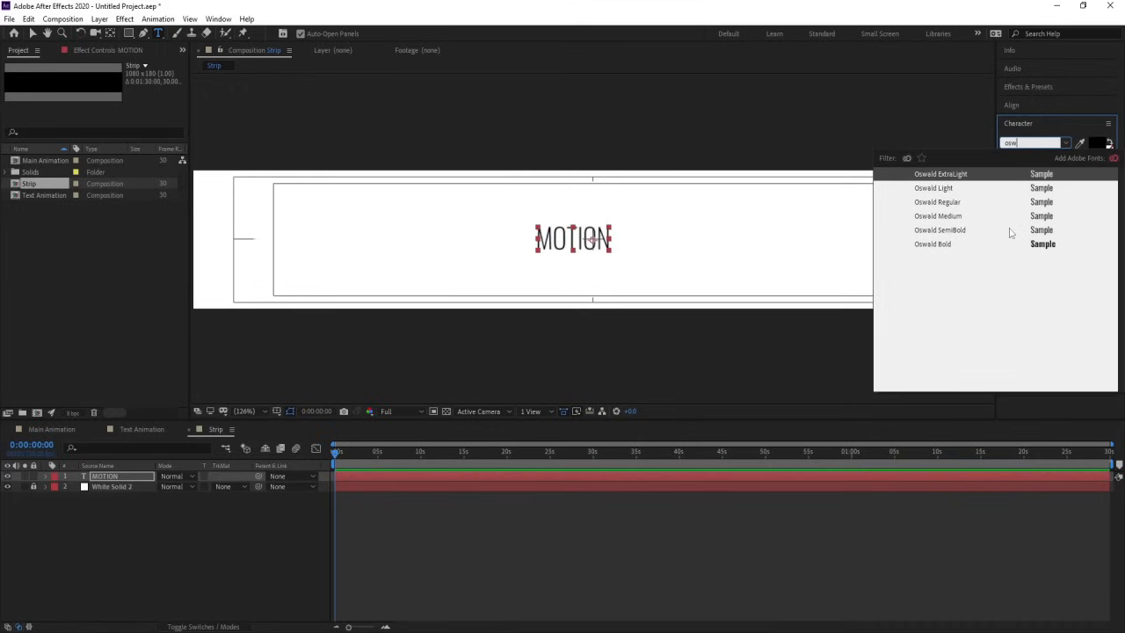
{"action": "left_click", "coordinate": [1009, 230]}
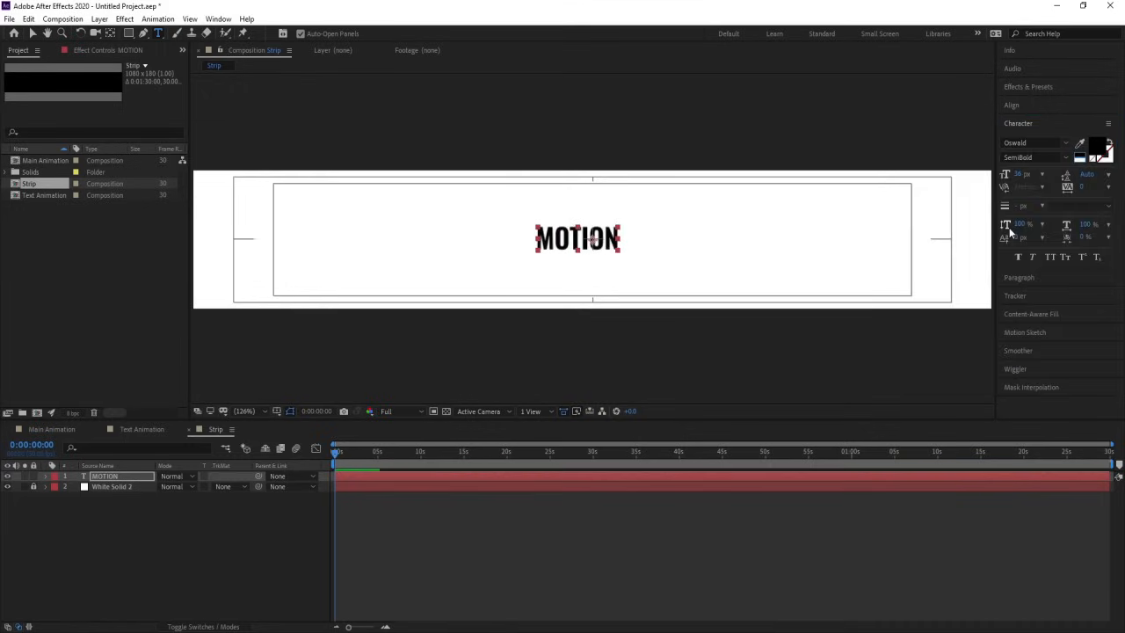
Step: Center the MOTION text and its anchor point in the composition and scale the text to 502%
{"action": "left_click", "coordinate": [1013, 106]}
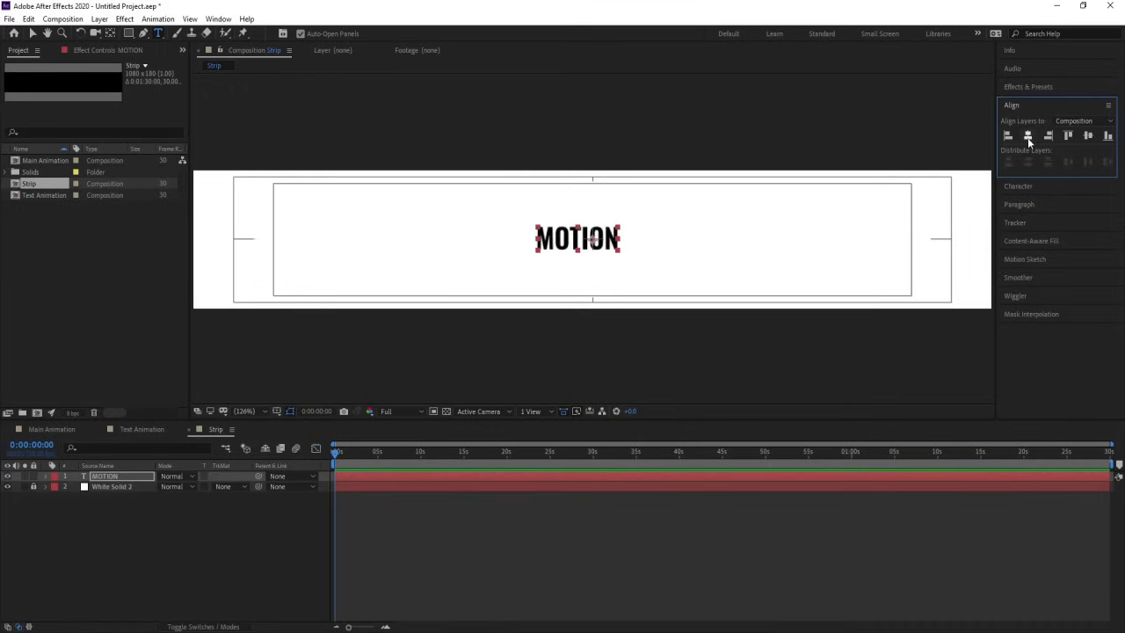
{"action": "left_click", "coordinate": [1027, 135]}
{"action": "left_click", "coordinate": [1084, 141]}
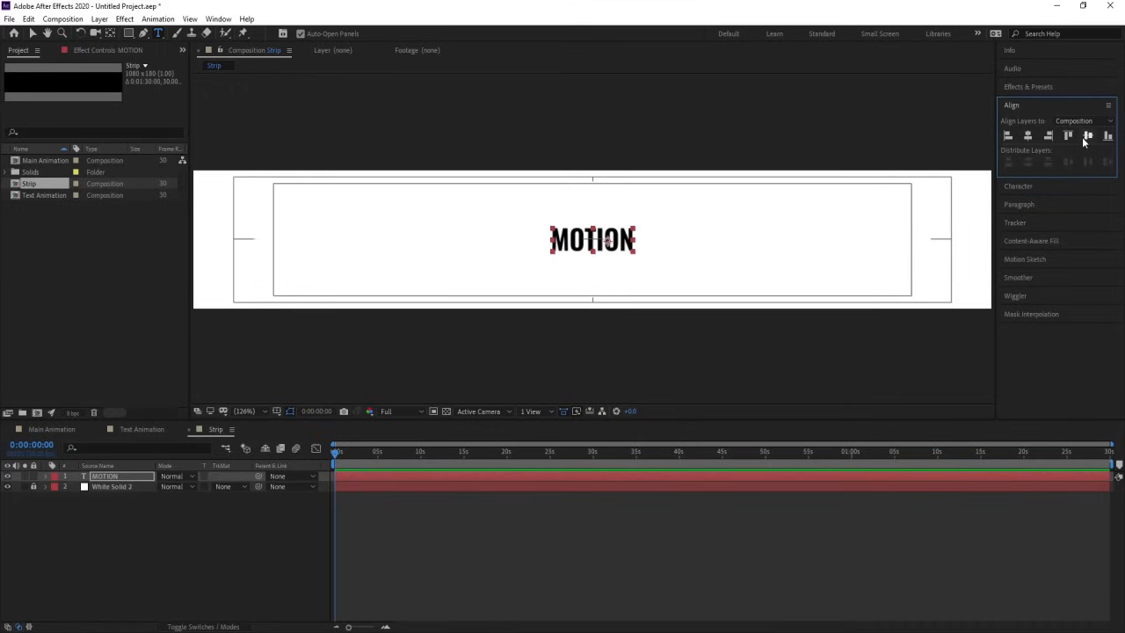
{"action": "key", "text": "s"}
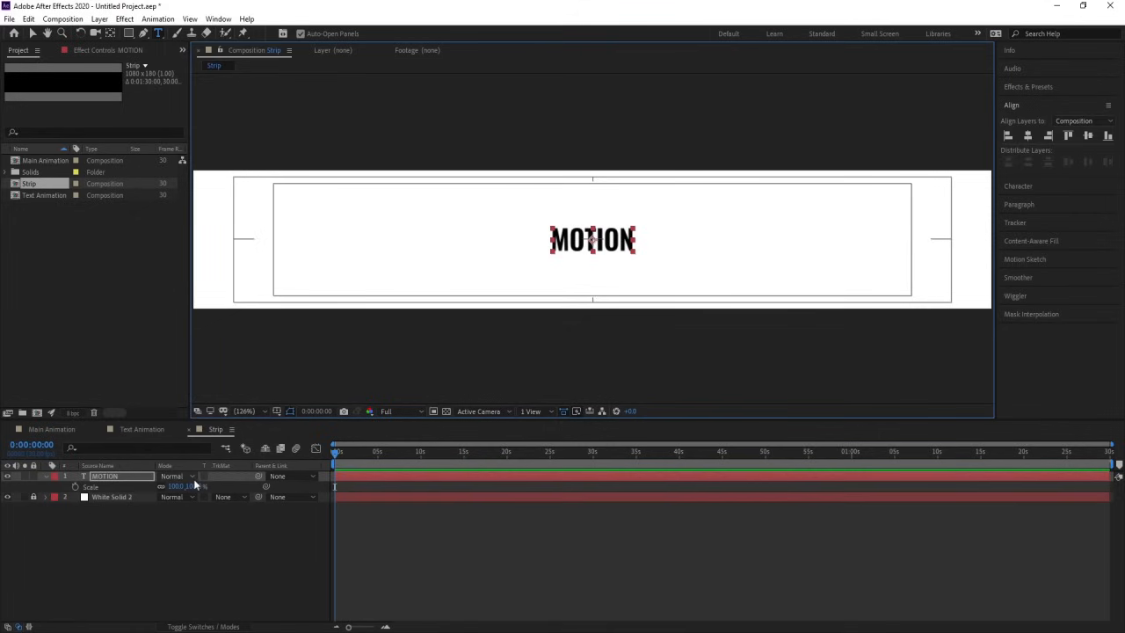
{"action": "left_click_drag", "start_coordinate": [195, 486], "coordinate": [392, 444]}
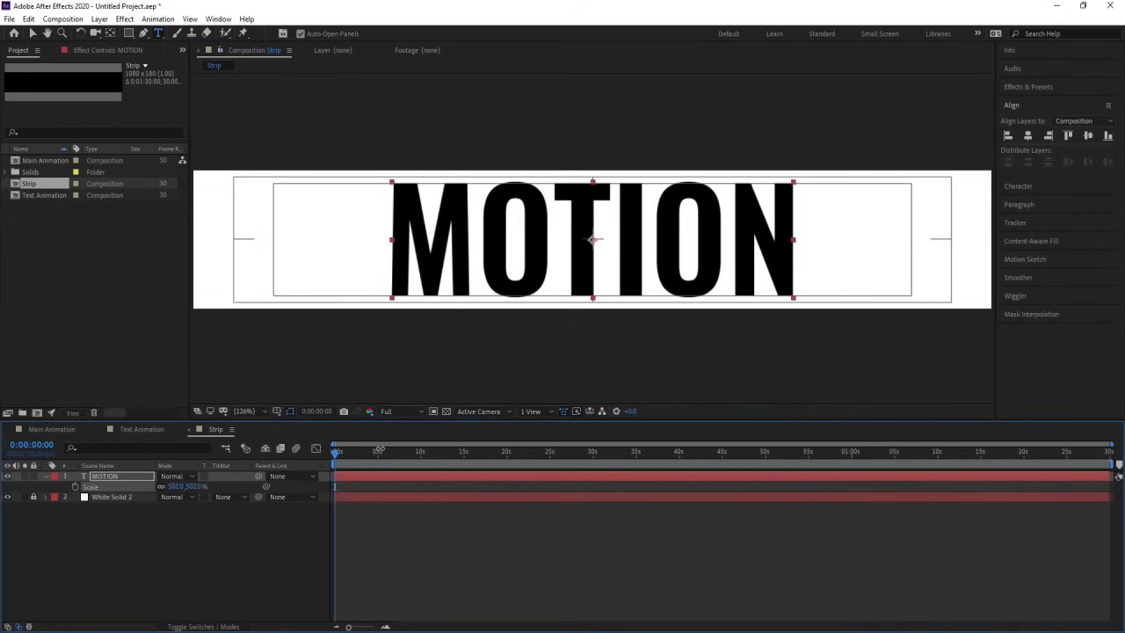
Step: Set the text's tracking to -48 and extend its wording to MOTION - MOTION
{"action": "left_click", "coordinate": [1042, 187]}
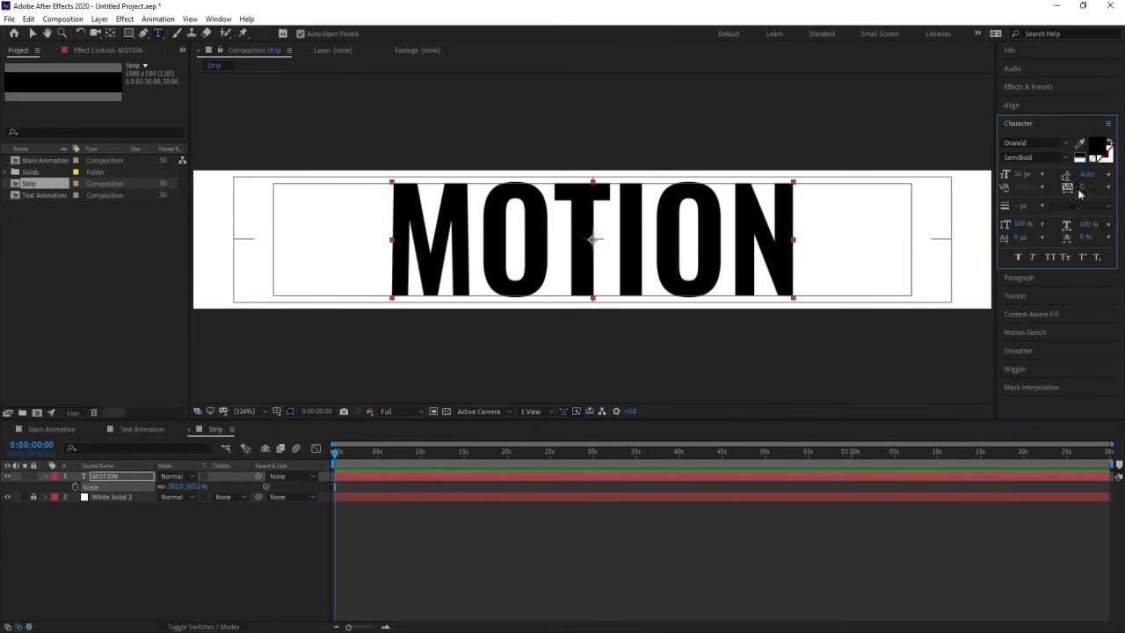
{"action": "left_click_drag", "start_coordinate": [1081, 190], "coordinate": [1053, 190]}
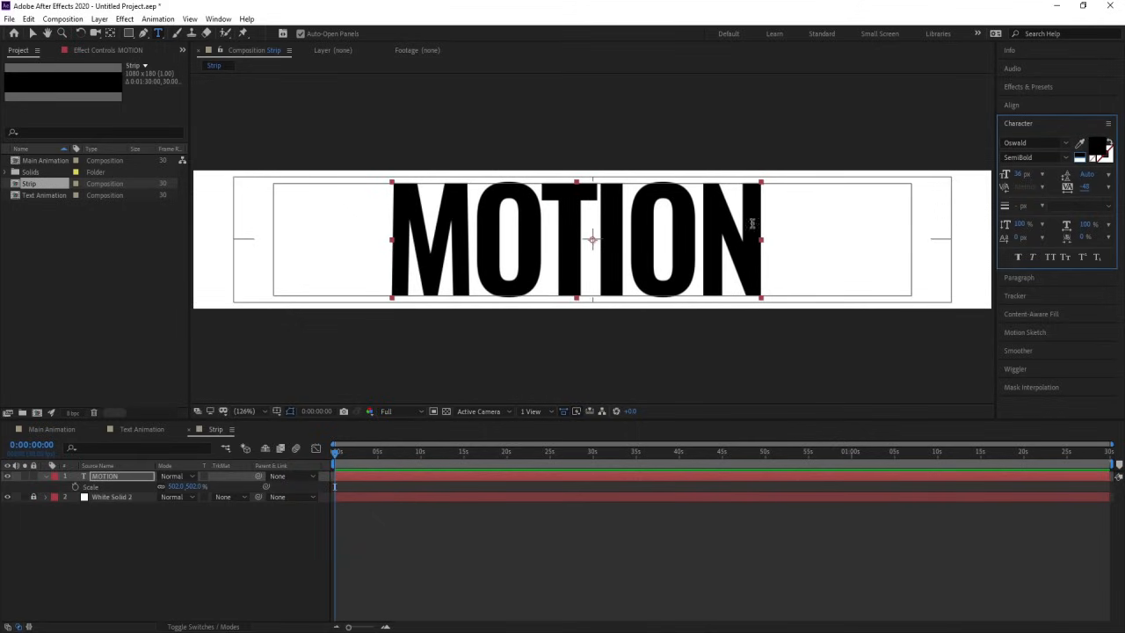
{"action": "left_click", "coordinate": [756, 216]}
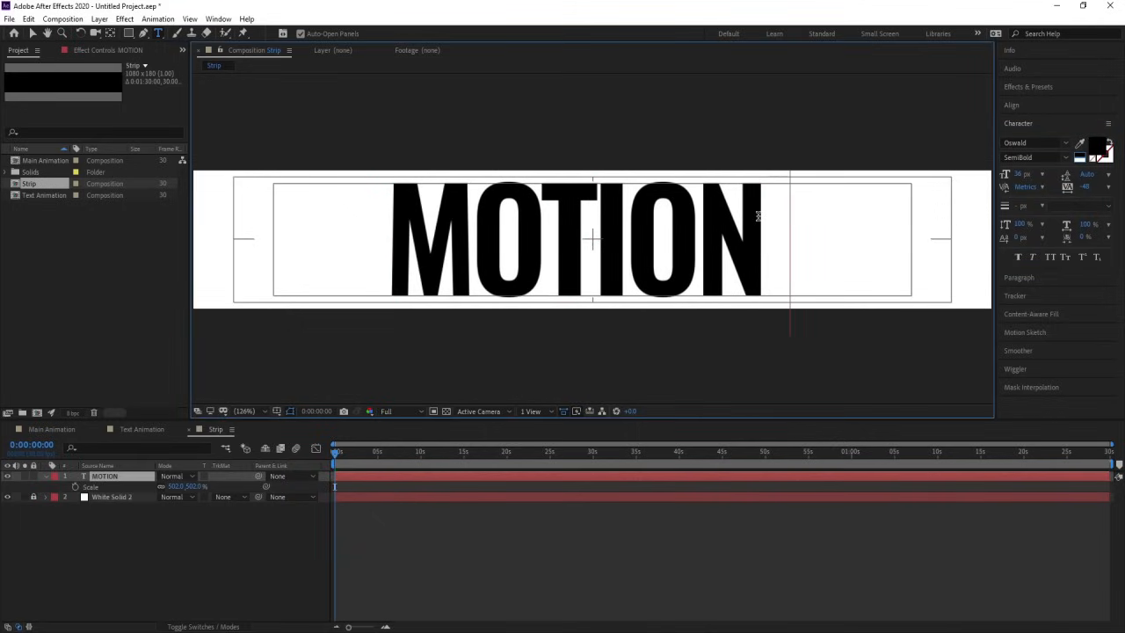
{"action": "type", "text": "- MOTION"}
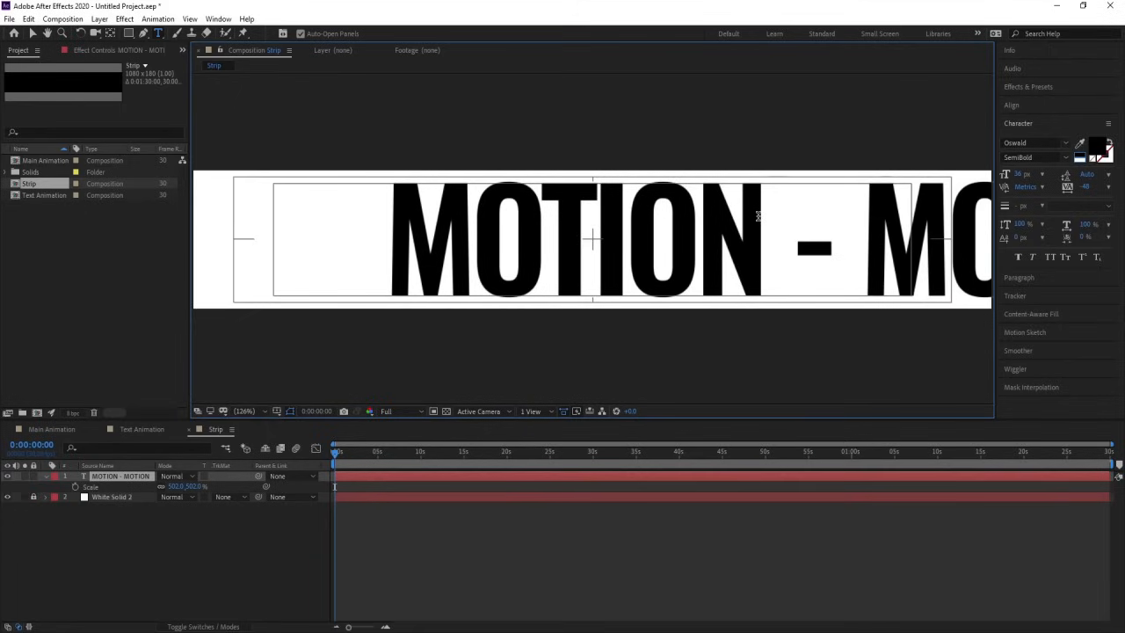
Step: Center the MOTION - MOTION text and its anchor point in the composition, and scale the layer to 461%
{"action": "left_click", "coordinate": [1037, 103]}
{"action": "left_click", "coordinate": [1029, 136]}
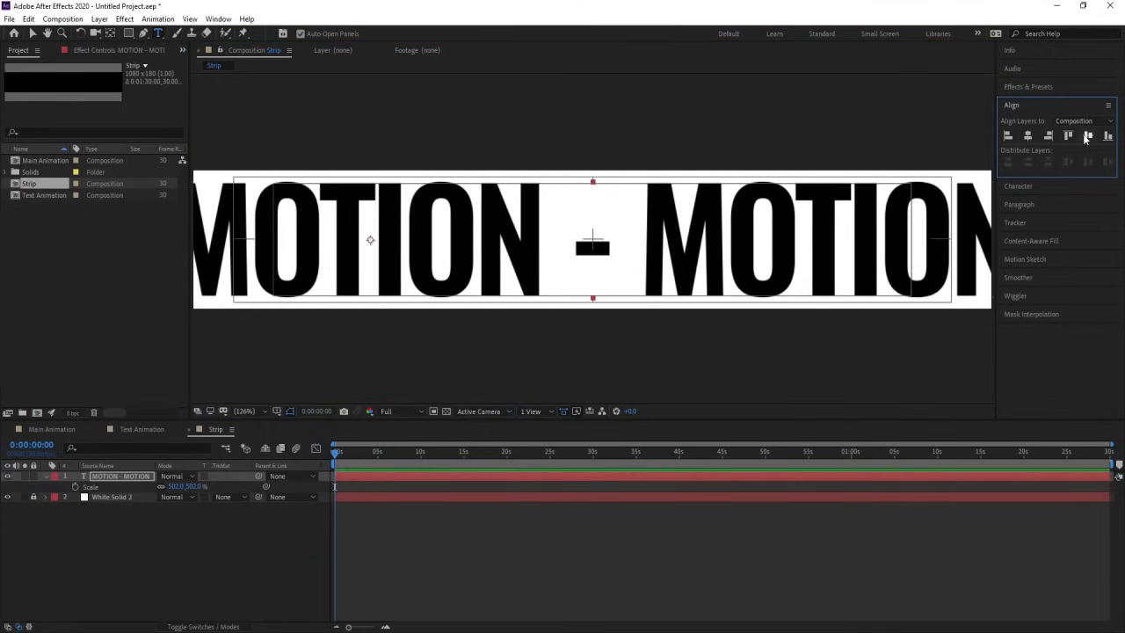
{"action": "key", "text": "ctrl+alt+Home"}
{"action": "key", "text": "s"}
{"action": "key", "text": "s"}
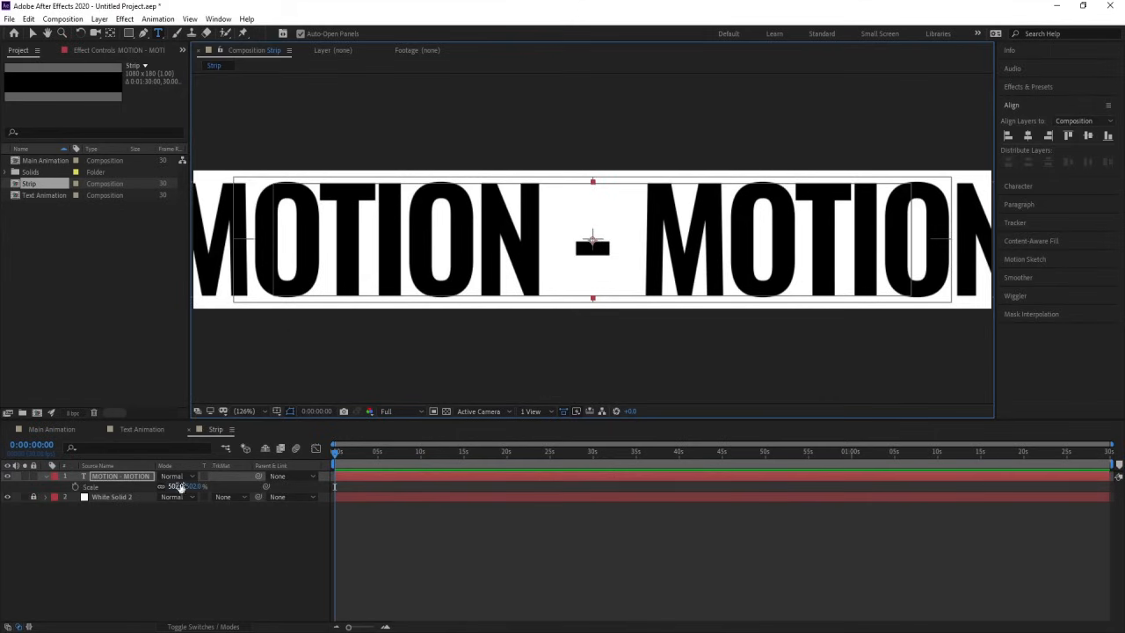
{"action": "left_click_drag", "start_coordinate": [181, 489], "coordinate": [150, 476]}
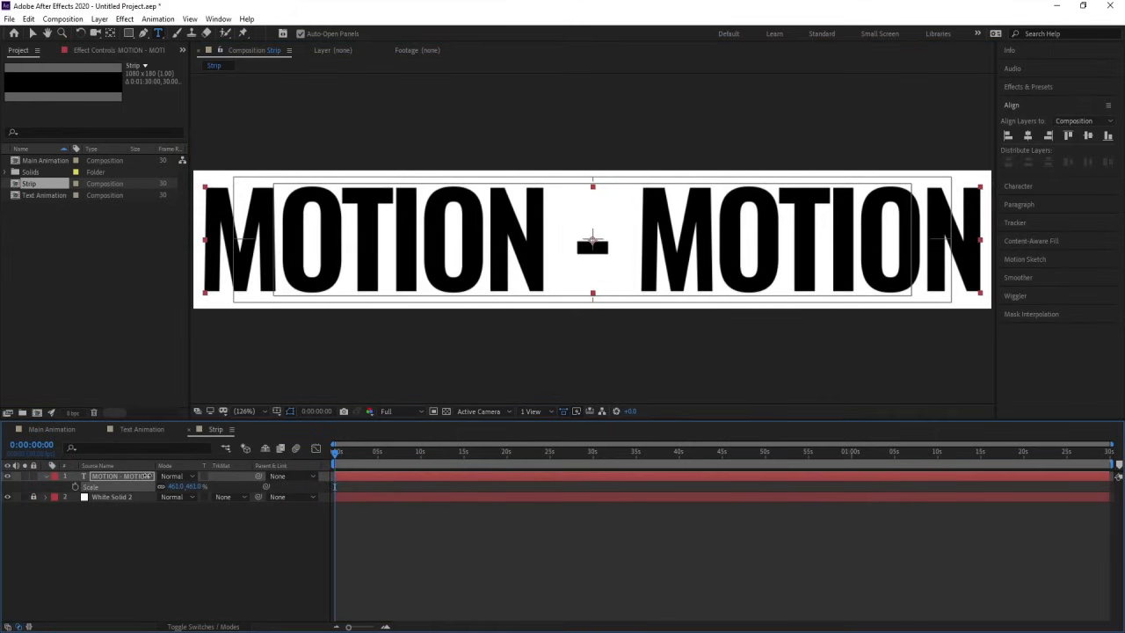
{"action": "scroll", "coordinate": [519, 277], "scroll_direction": "down", "scroll_amount": 2}
{"action": "scroll", "coordinate": [519, 277], "scroll_direction": "up", "scroll_amount": 1}
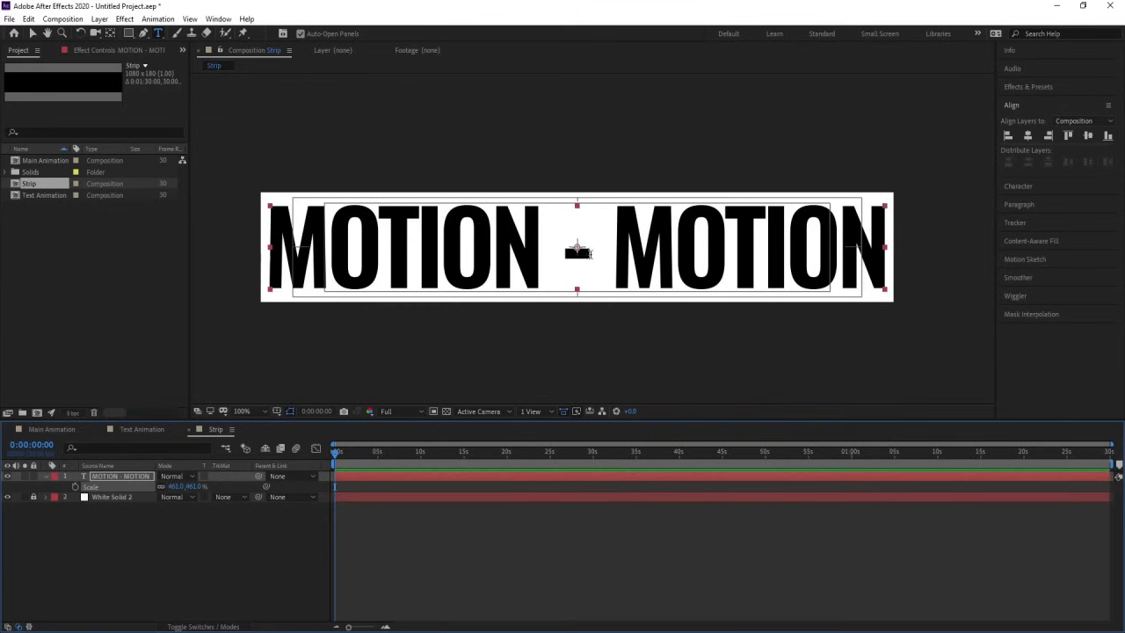
Step: Set the text's tracking to -58 and recenter the text horizontally along with its anchor point
{"action": "left_click", "coordinate": [1029, 190]}
{"action": "left_click_drag", "start_coordinate": [1086, 188], "coordinate": [1083, 189]}
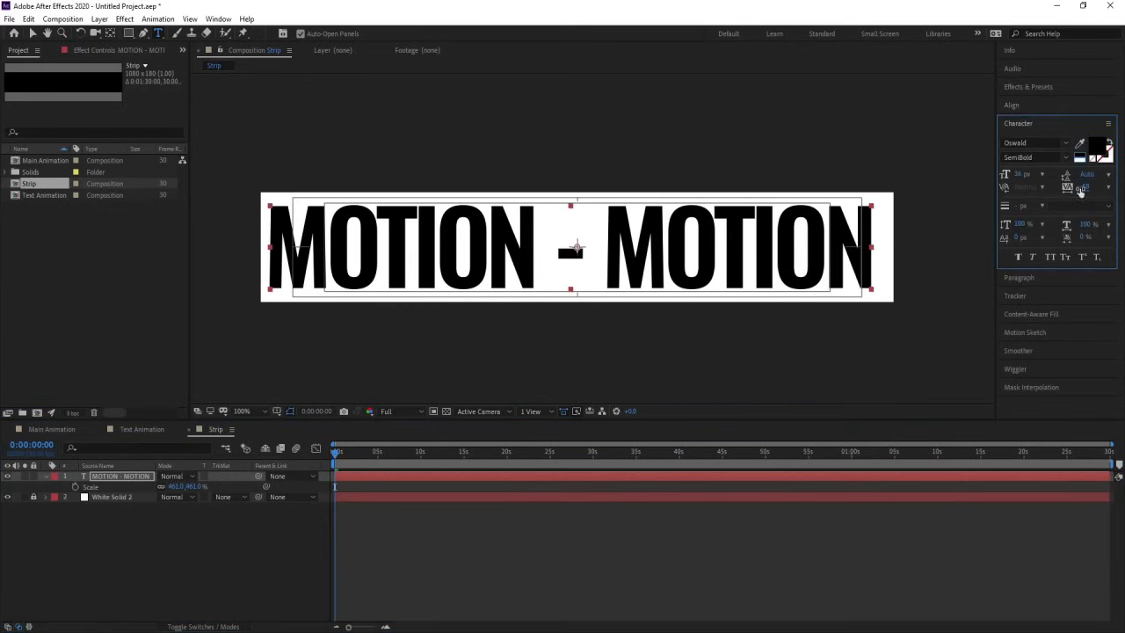
{"action": "left_click", "coordinate": [1011, 104]}
{"action": "left_click", "coordinate": [1027, 136]}
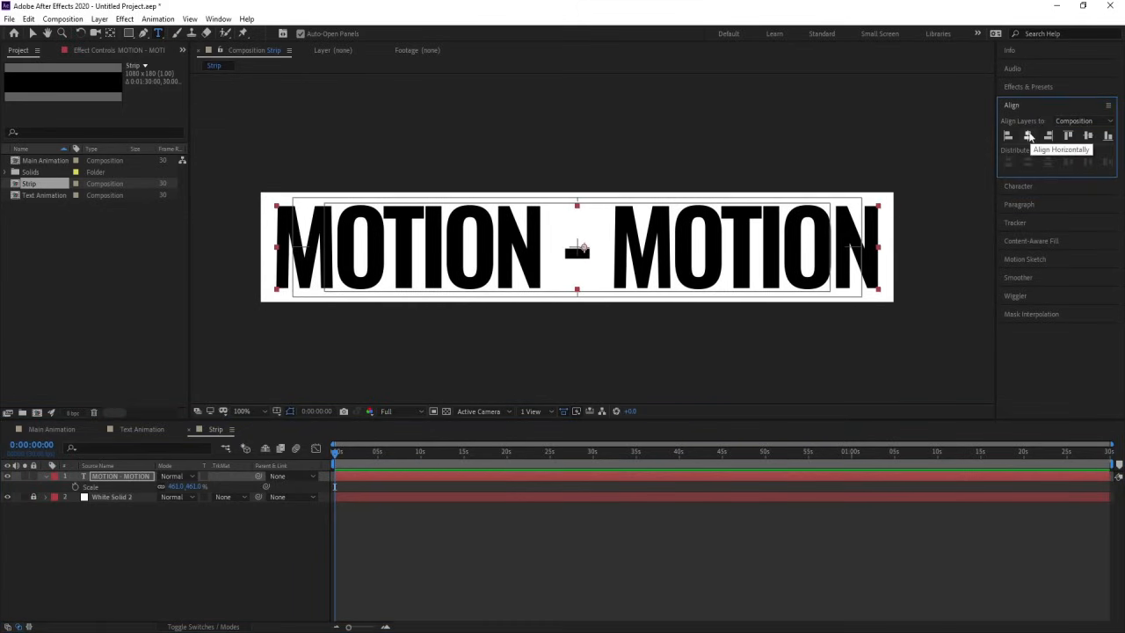
{"action": "key", "text": "ctrl+alt+Home"}
{"action": "left_click", "coordinate": [134, 534]}
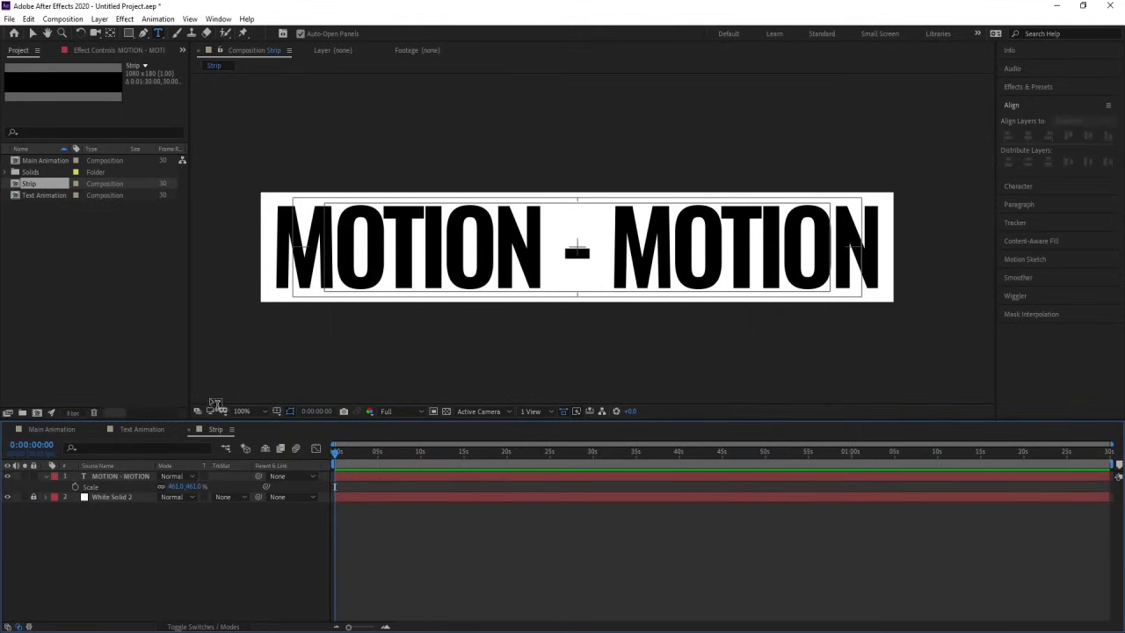
Step: Place the Strip composition above the white solid in Text Animation and apply the CC RepeTile effect to it
{"action": "left_click", "coordinate": [143, 429]}
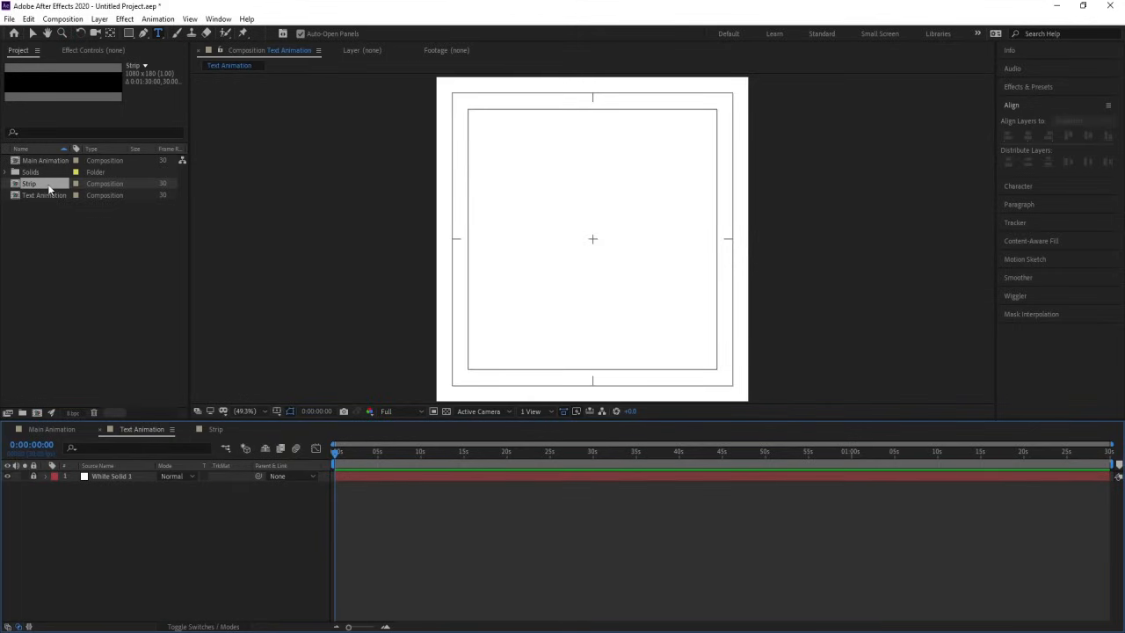
{"action": "left_click_drag", "start_coordinate": [48, 189], "coordinate": [153, 476]}
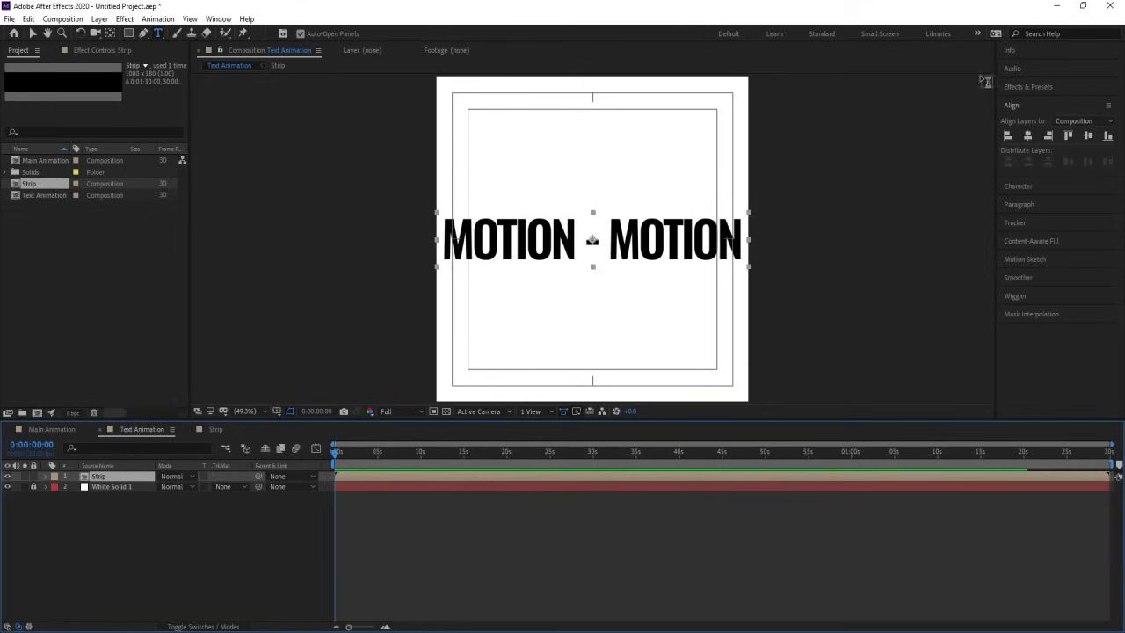
{"action": "left_click", "coordinate": [1032, 86]}
{"action": "type", "text": "tur"}
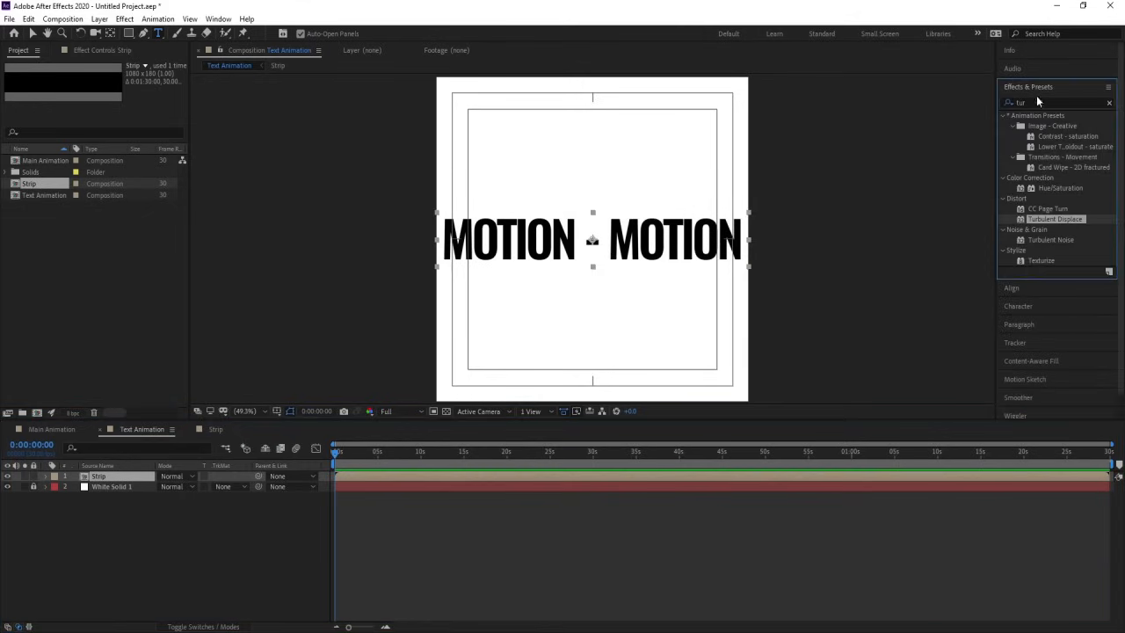
{"action": "left_click", "coordinate": [1037, 99]}
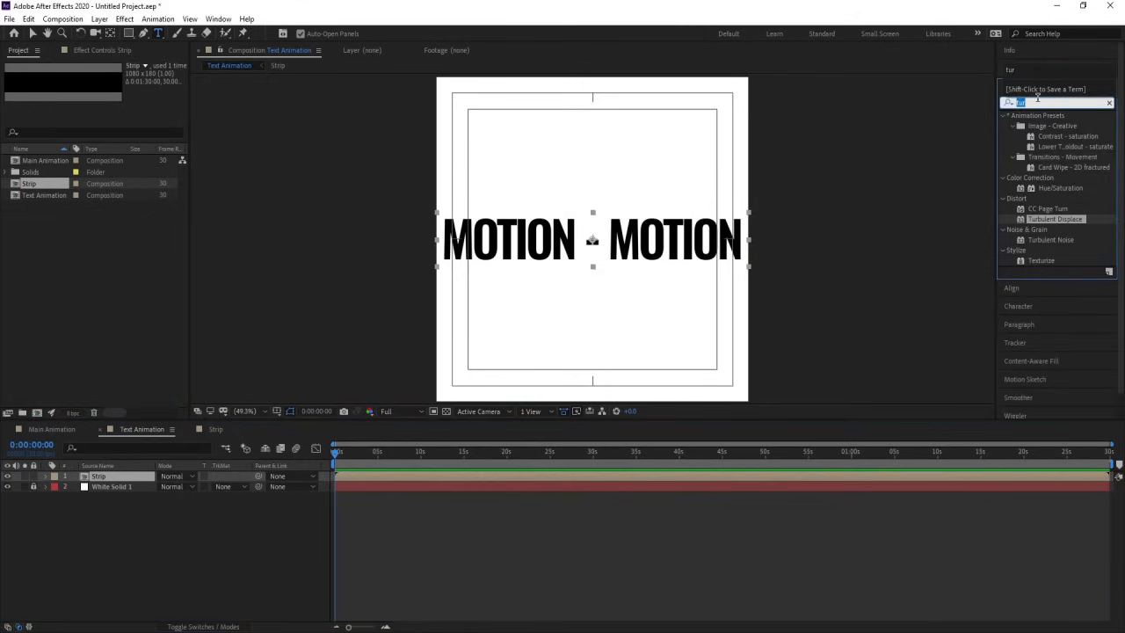
{"action": "type", "text": "cc re"}
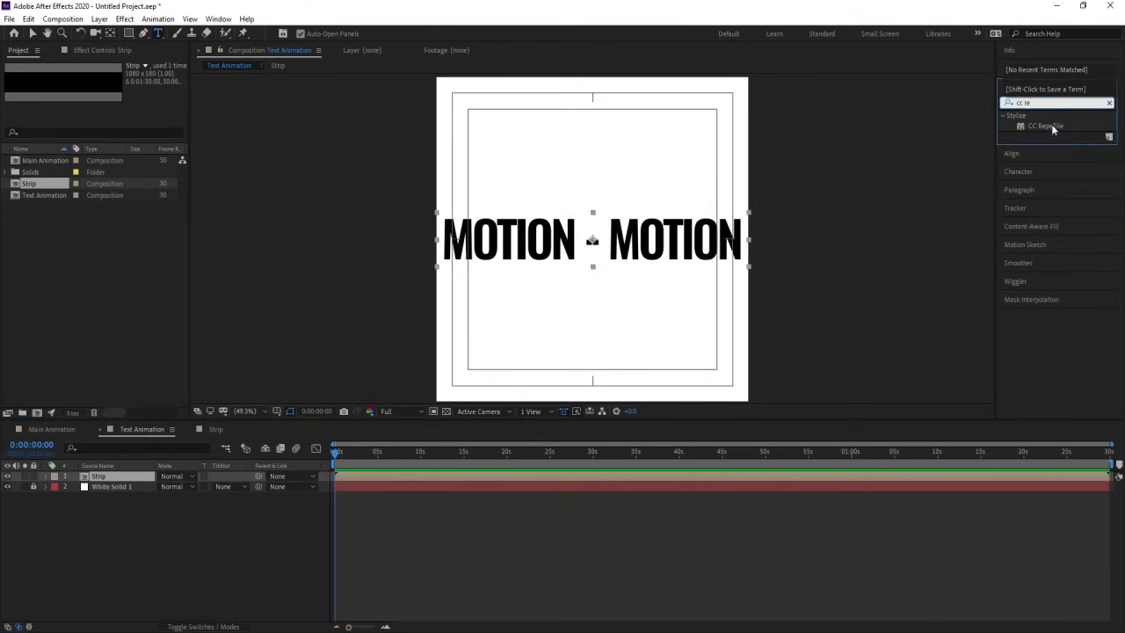
{"action": "double_click", "coordinate": [1051, 124]}
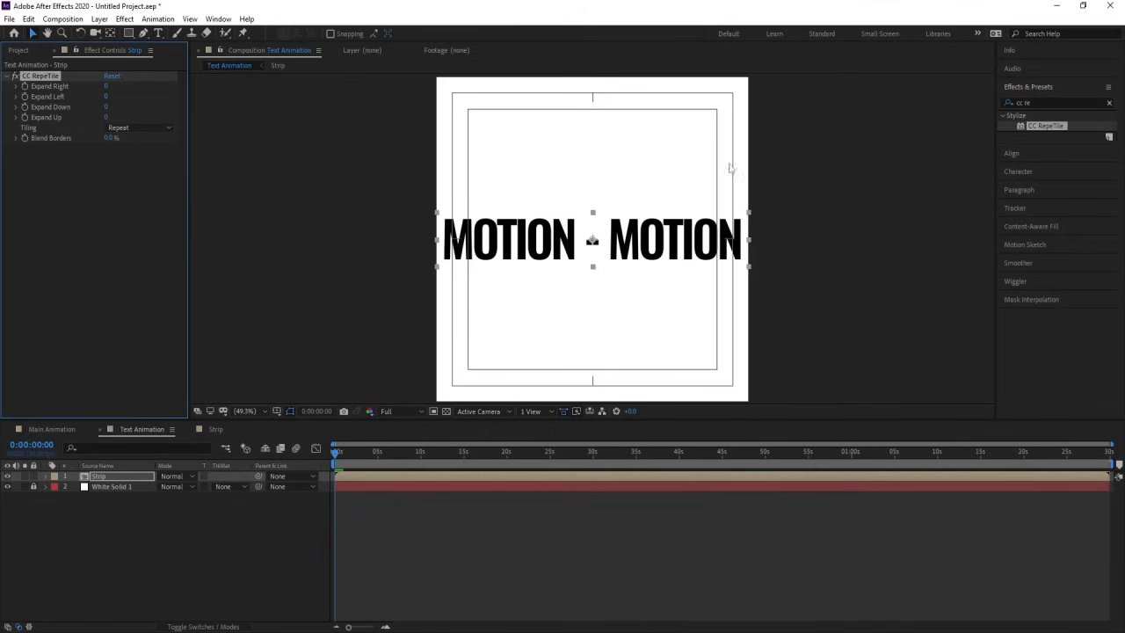
Step: Set both Expand Down and Expand Up of CC RepeTile to 500
{"action": "left_click", "coordinate": [106, 107]}
{"action": "type", "text": "500"}
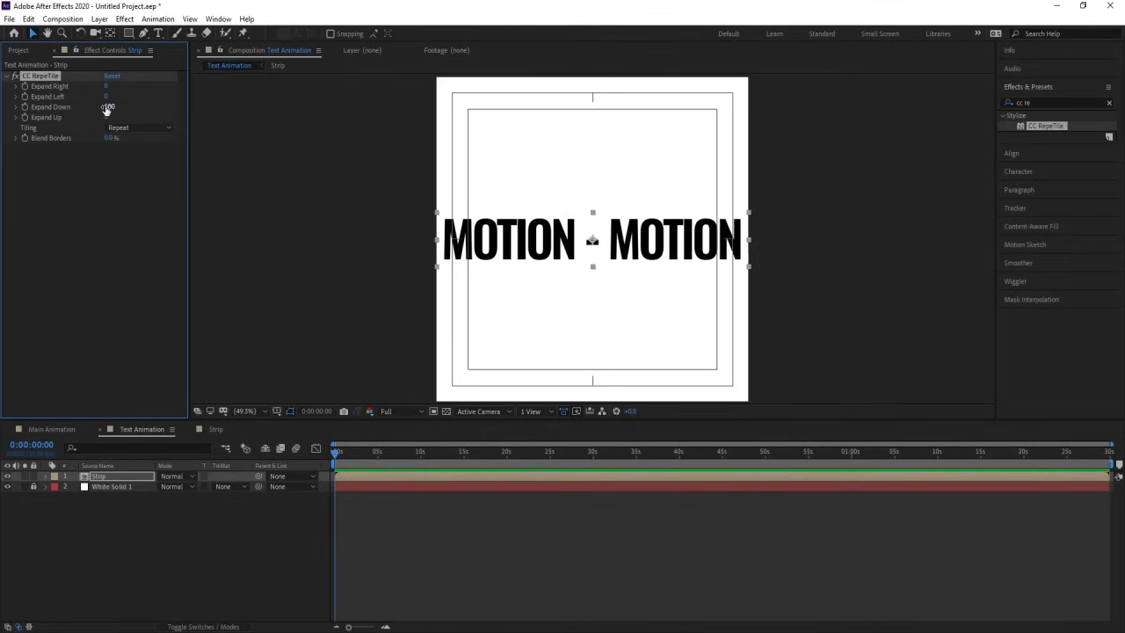
{"action": "key", "text": "Return"}
{"action": "left_click", "coordinate": [106, 117]}
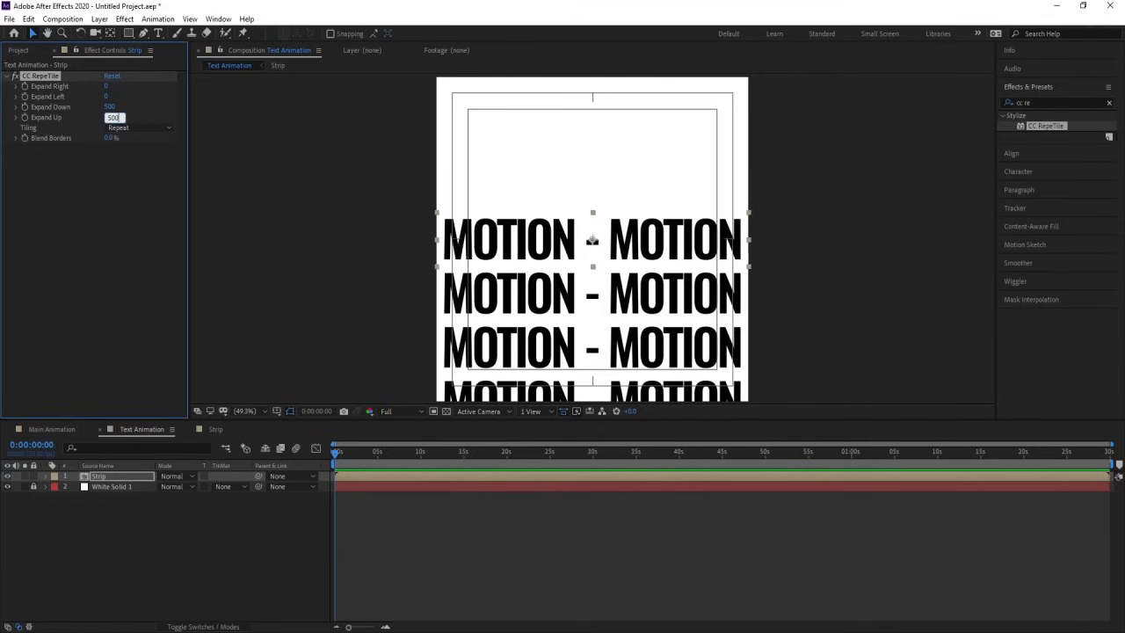
{"action": "key", "text": "Return"}
Step: Duplicate the Strip layer in Text Animation and select the lower copy
{"action": "left_click", "coordinate": [95, 494]}
{"action": "left_click", "coordinate": [117, 472]}
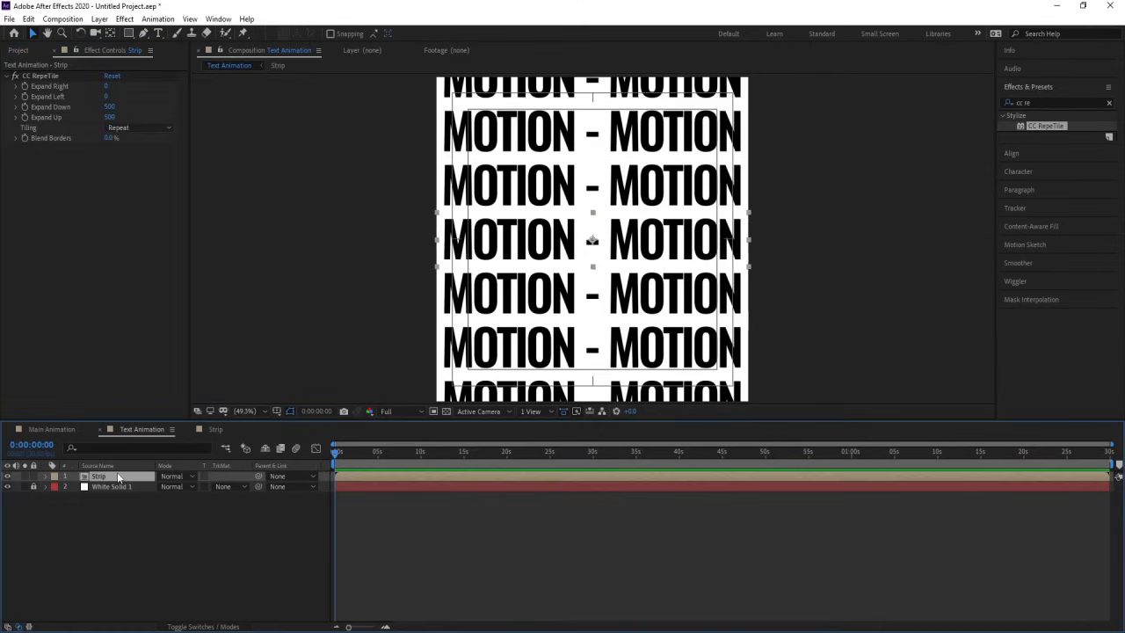
{"action": "key", "text": "ctrl+d"}
{"action": "key", "text": "ctrl+Down"}
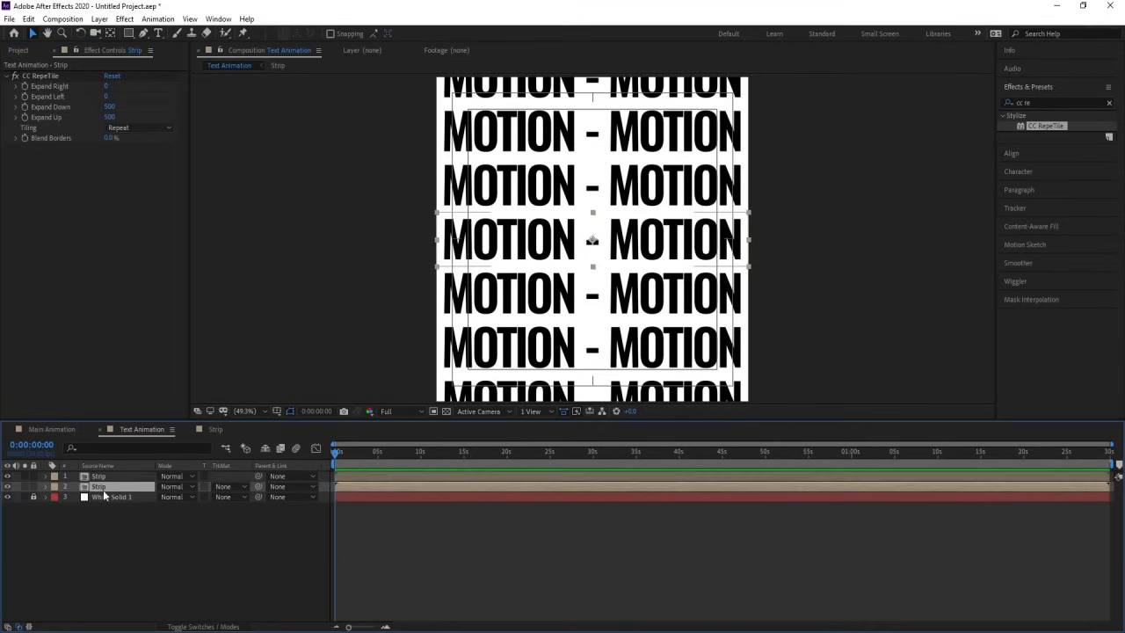
Step: Apply the Fill effect to the lower Strip layer and lock that layer
{"action": "left_click", "coordinate": [1040, 102]}
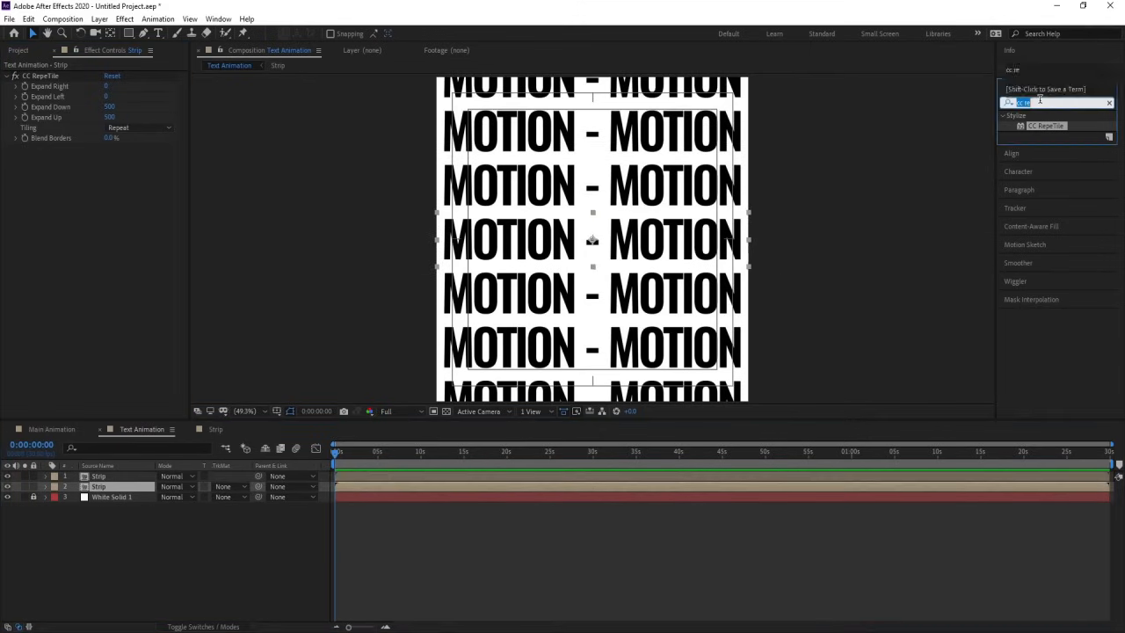
{"action": "type", "text": "fill"}
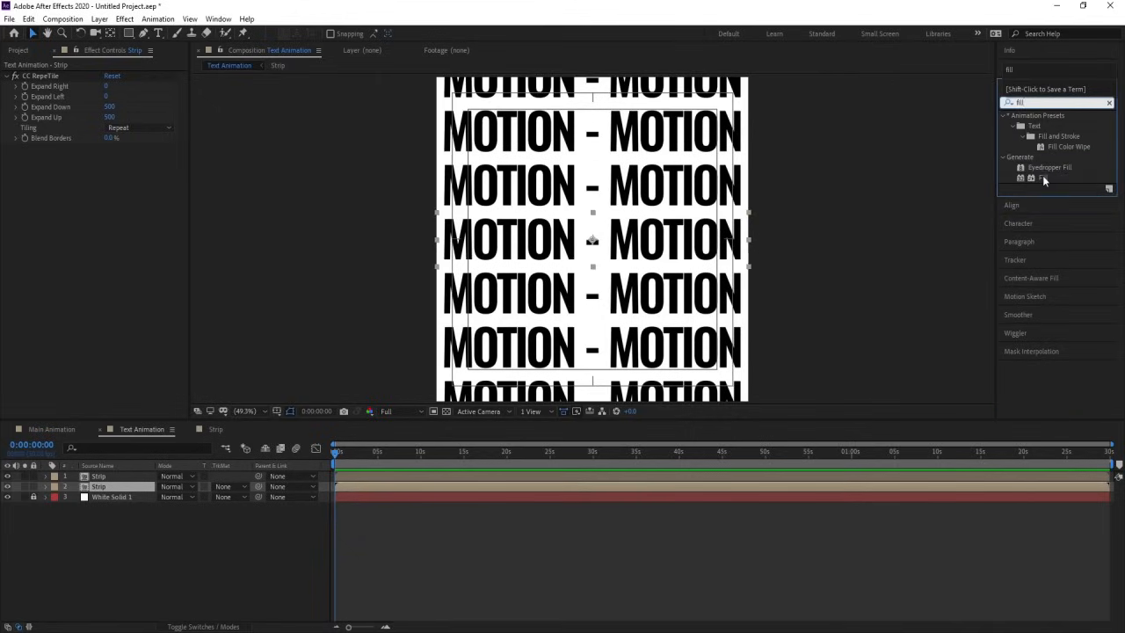
{"action": "double_click", "coordinate": [1043, 178]}
{"action": "left_click", "coordinate": [33, 486]}
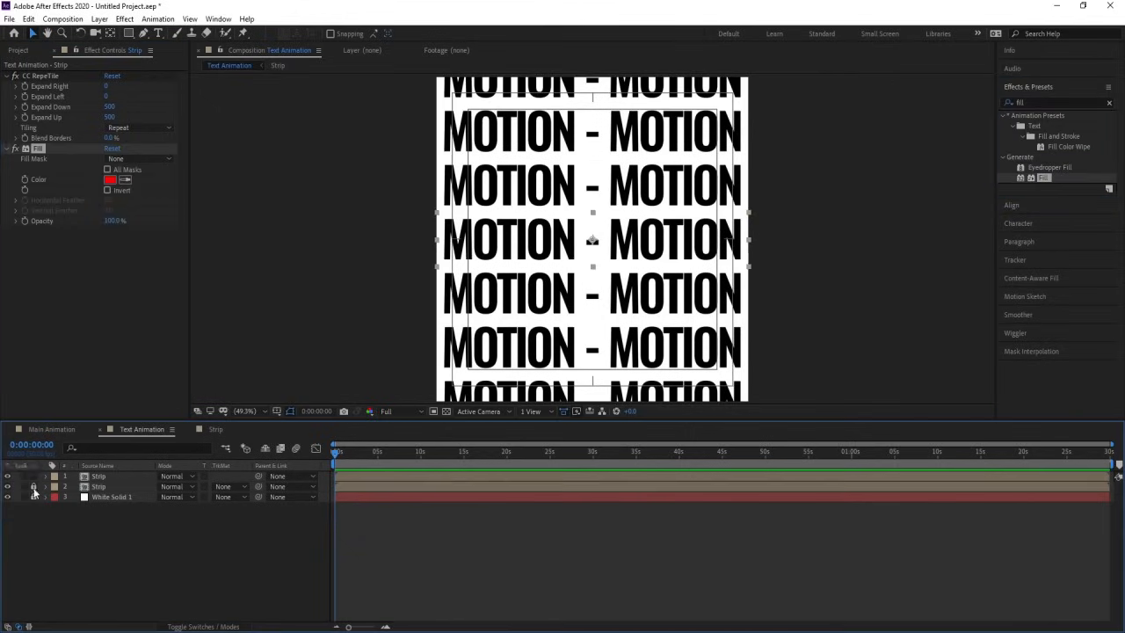
Step: Add a Position keyframe at the start of the timeline on the upper Strip layer
{"action": "left_click", "coordinate": [119, 476]}
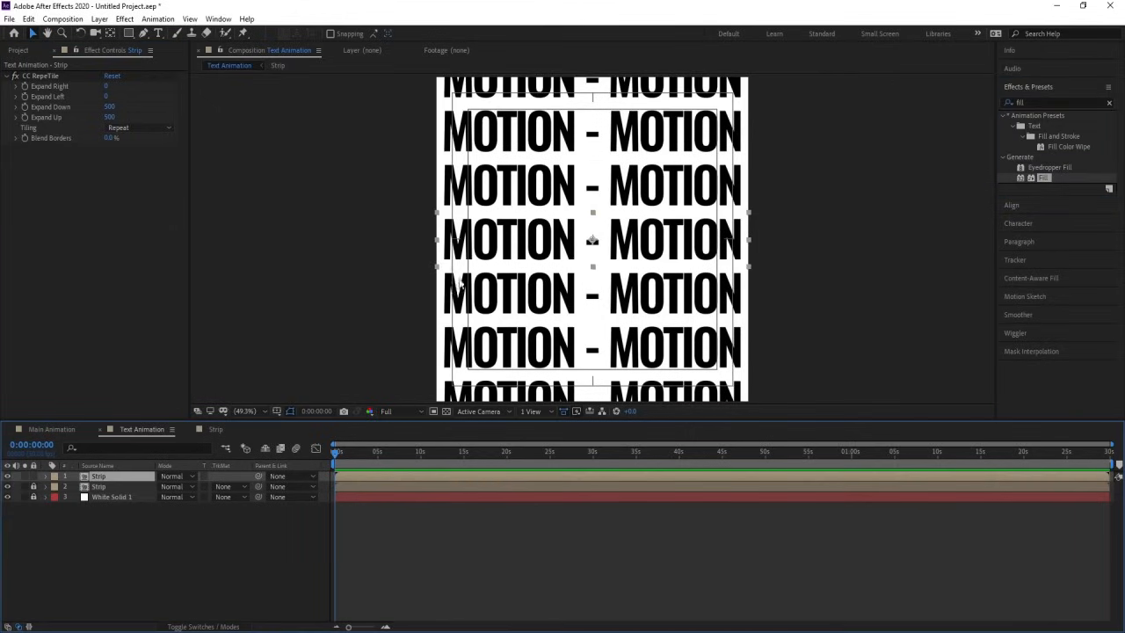
{"action": "key", "text": "p"}
{"action": "left_click", "coordinate": [77, 488]}
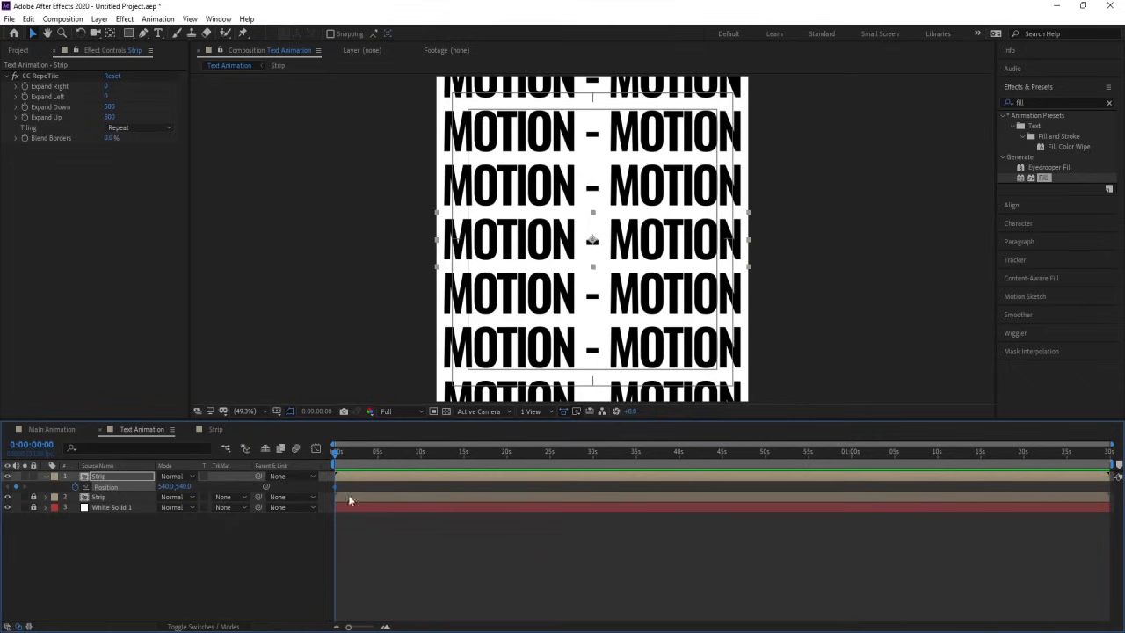
Step: Keyframe the upper Strip layer's Position at 2 seconds with its Y value set to 473
{"action": "key", "text": "equal"}
{"action": "key", "text": "equal"}
{"action": "key", "text": "equal"}
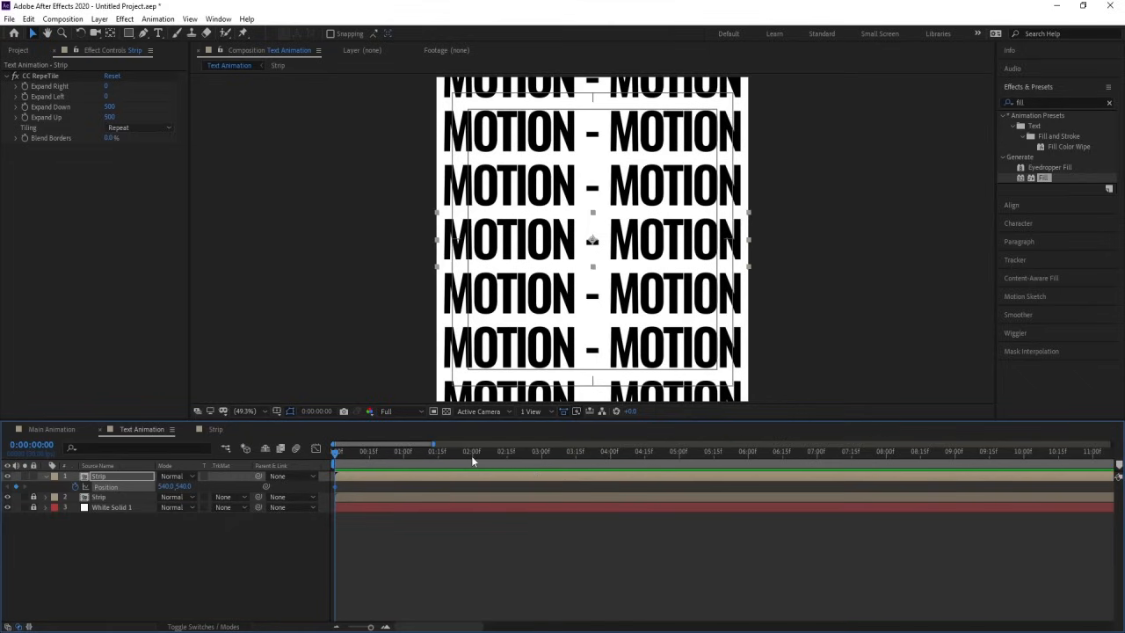
{"action": "left_click", "coordinate": [471, 452]}
{"action": "left_click", "coordinate": [125, 489]}
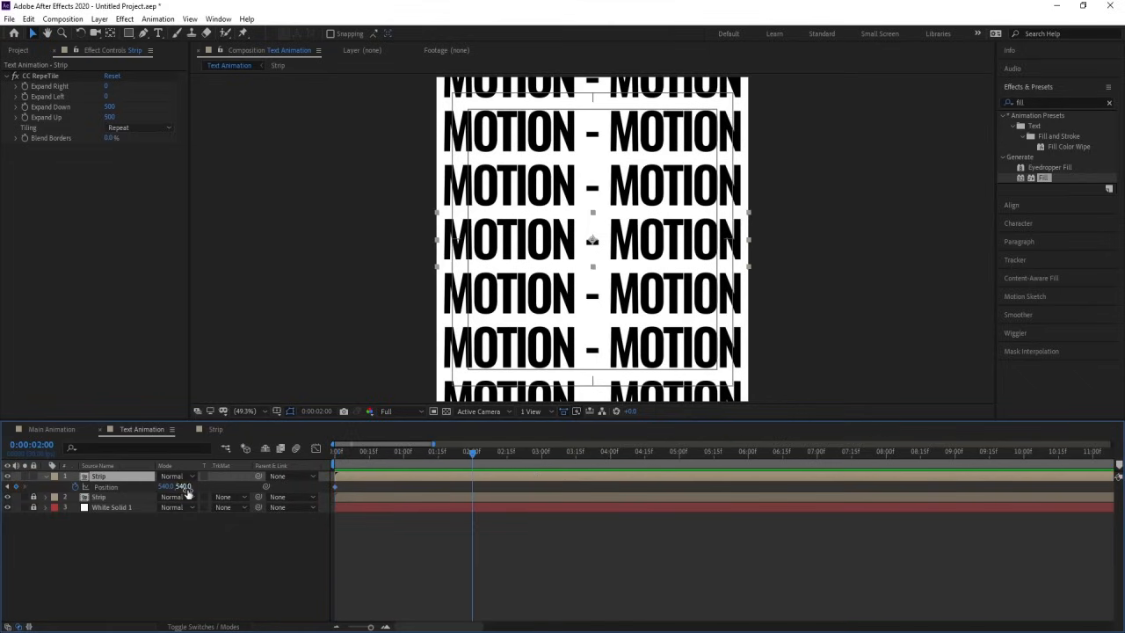
{"action": "left_click_drag", "start_coordinate": [185, 490], "coordinate": [155, 487]}
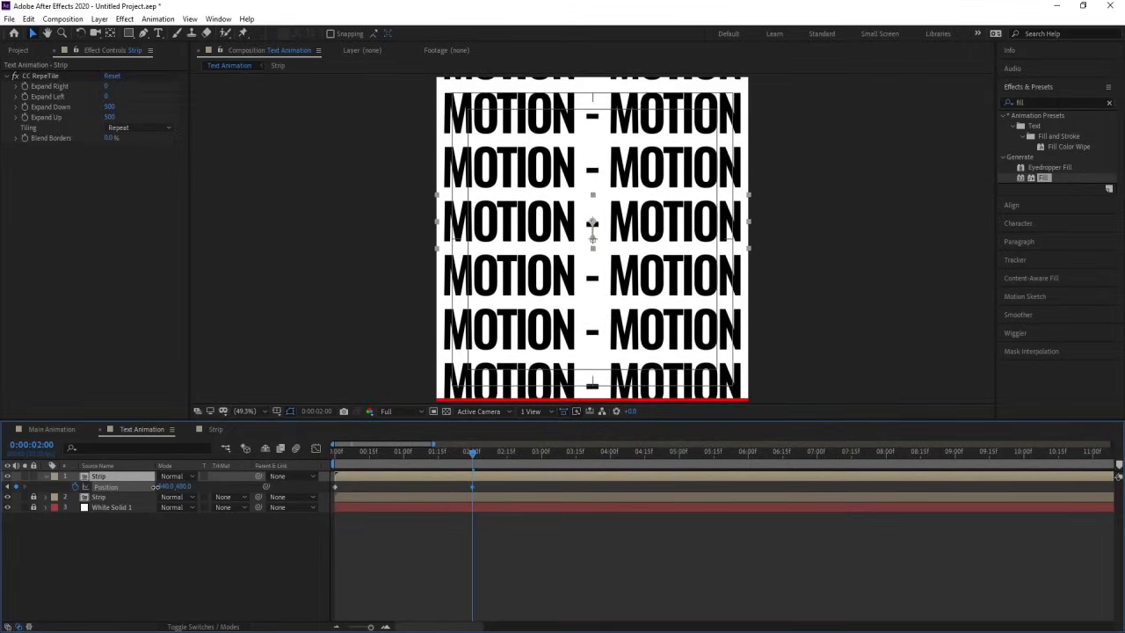
Step: Unlock the lower Strip layer and hide the white solid inside the Strip composition, returning to Text Animation
{"action": "left_click", "coordinate": [97, 497]}
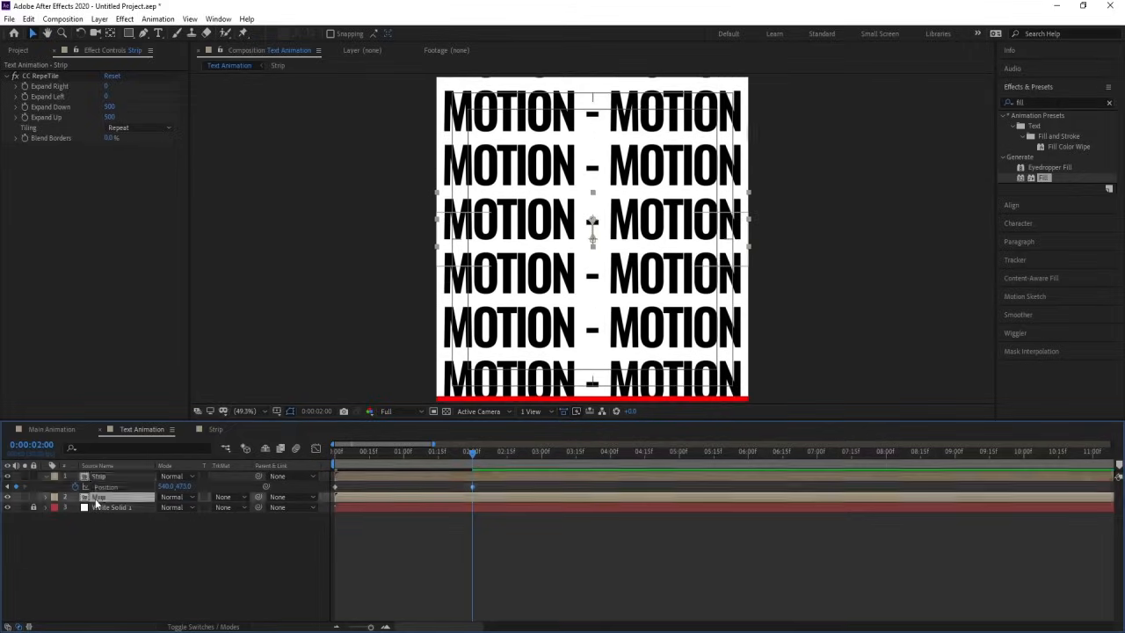
{"action": "double_click", "coordinate": [96, 498]}
{"action": "left_click", "coordinate": [9, 497]}
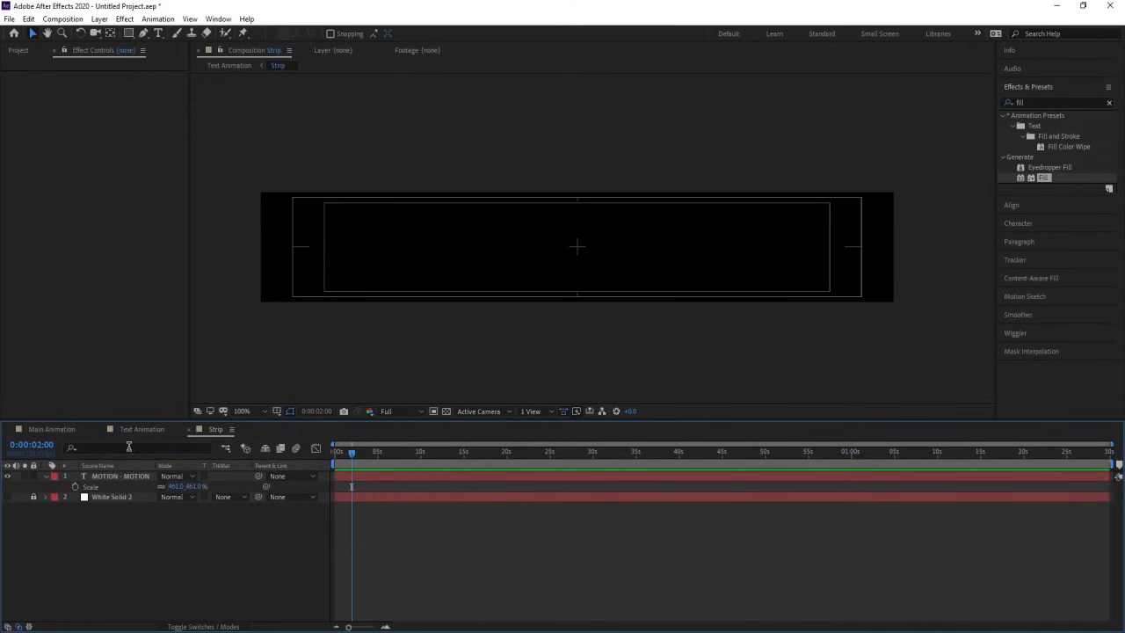
{"action": "left_click", "coordinate": [133, 431]}
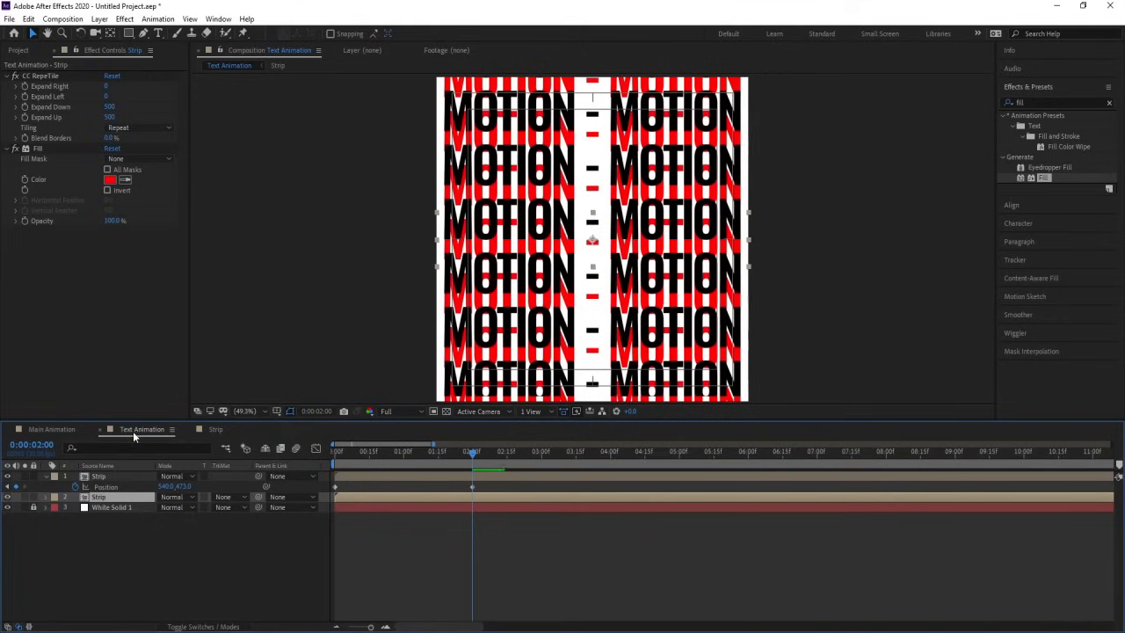
Step: Set the upper Strip layer's Position Y value to 360 at the 2-second keyframe, aligning its text with the red strips beneath
{"action": "left_click", "coordinate": [112, 477]}
{"action": "mouse_move", "coordinate": [434, 460]}
{"action": "left_mouse_down"}
{"action": "mouse_move", "coordinate": [306, 454]}
{"action": "mouse_move", "coordinate": [440, 458]}
{"action": "left_mouse_up"}
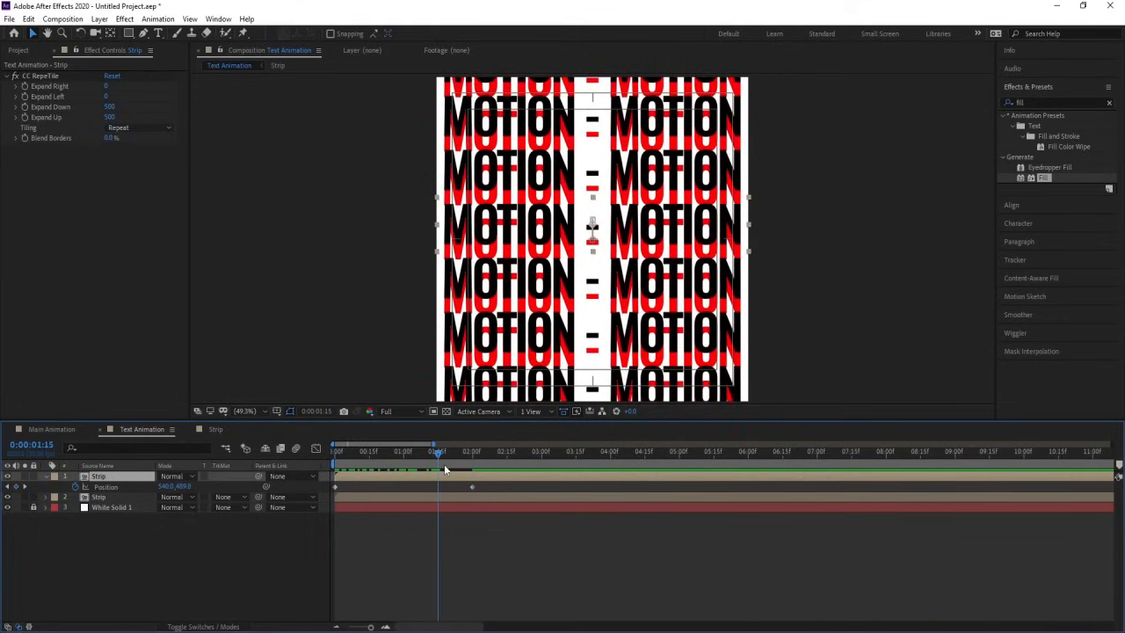
{"action": "key", "text": "k"}
{"action": "left_click_drag", "start_coordinate": [182, 487], "coordinate": [125, 481]}
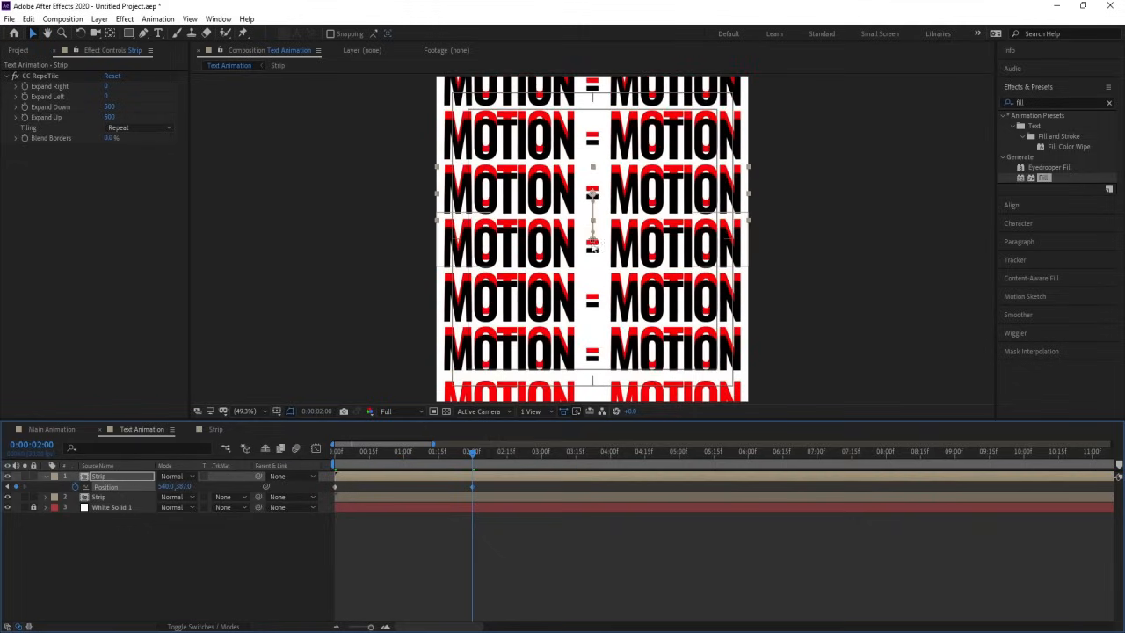
{"action": "scroll", "coordinate": [540, 263], "scroll_direction": "up", "scroll_amount": 3}
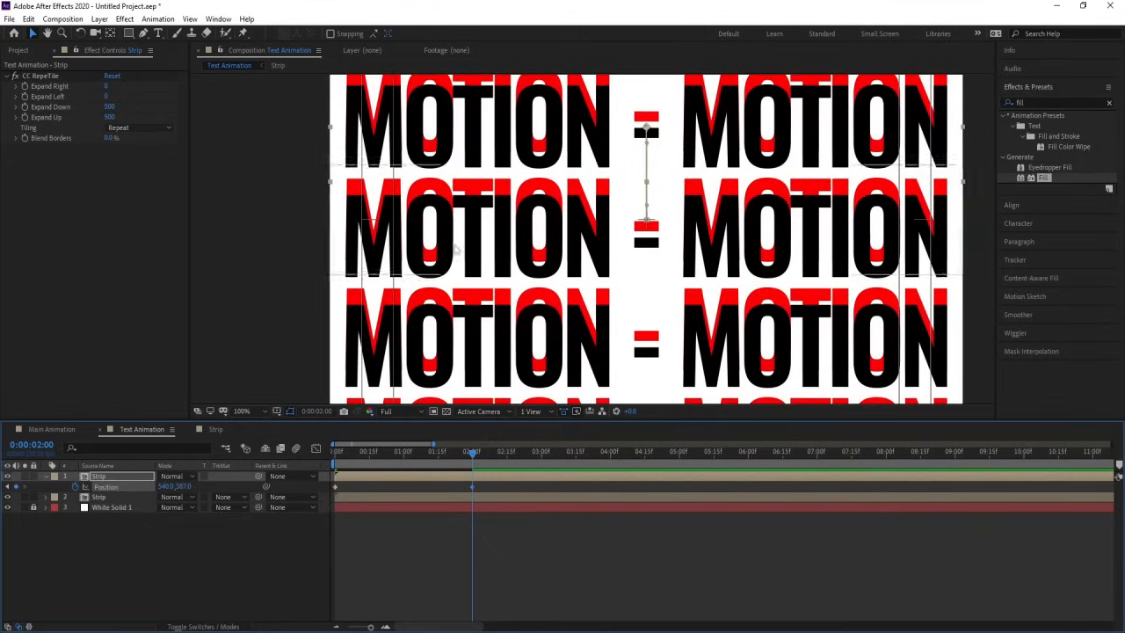
{"action": "left_click_drag", "start_coordinate": [182, 487], "coordinate": [172, 486]}
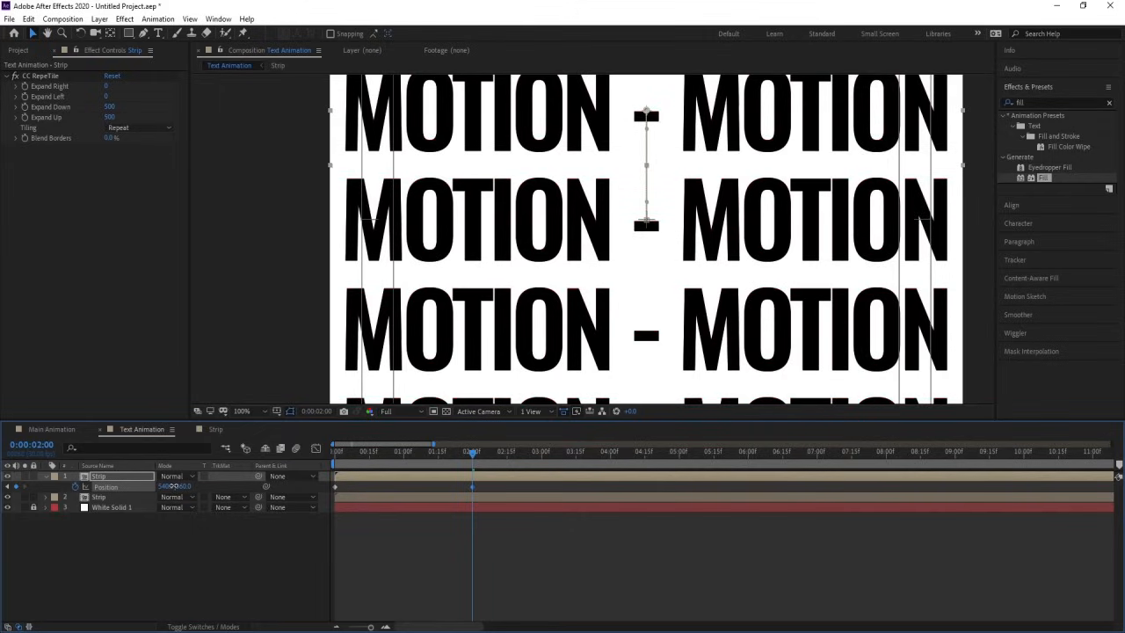
{"action": "scroll", "coordinate": [703, 196], "scroll_direction": "down", "scroll_amount": 4}
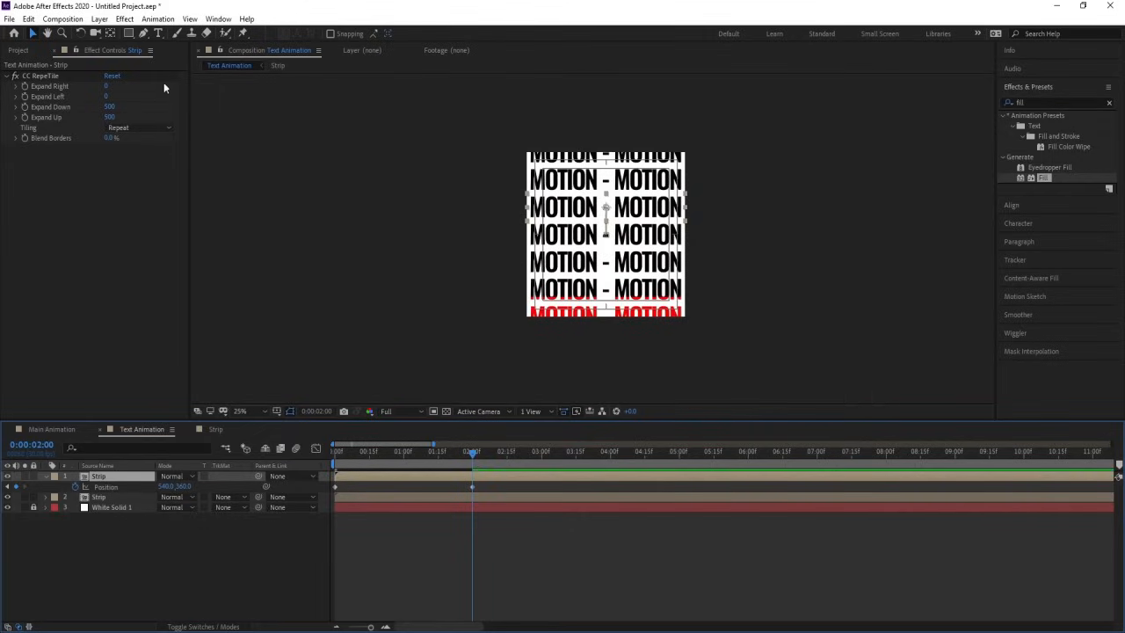
Step: Set the upper Strip layer's CC RepeTile Expand Down to 870 and preview the animation from the start
{"action": "left_click", "coordinate": [109, 107]}
{"action": "left_click_drag", "start_coordinate": [143, 107], "coordinate": [335, 116]}
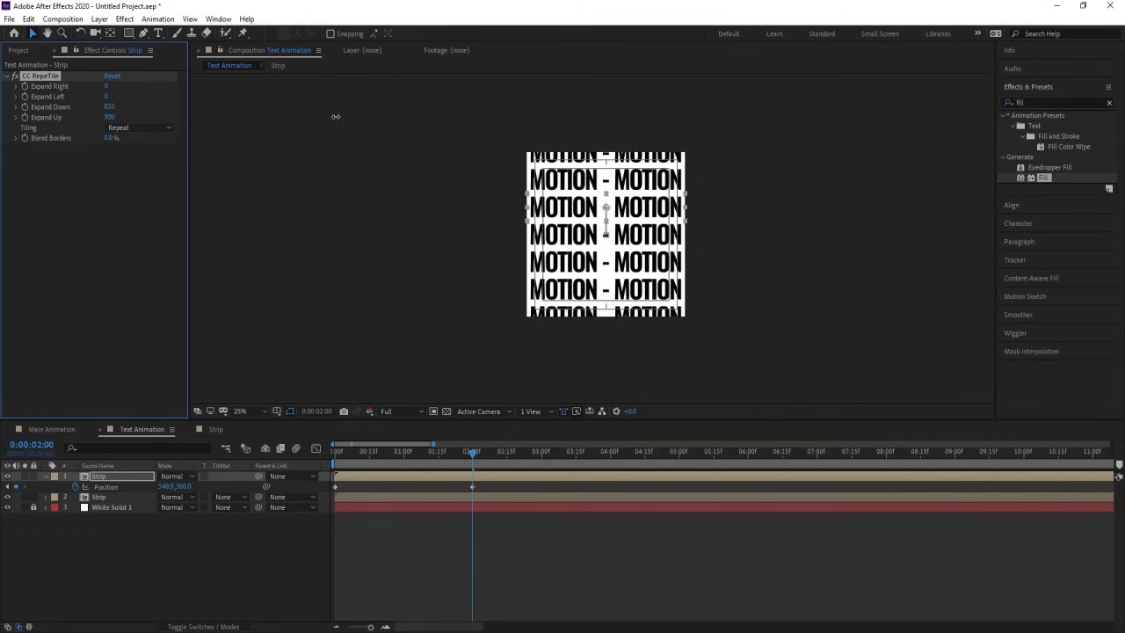
{"action": "left_click_drag", "start_coordinate": [350, 453], "coordinate": [259, 456]}
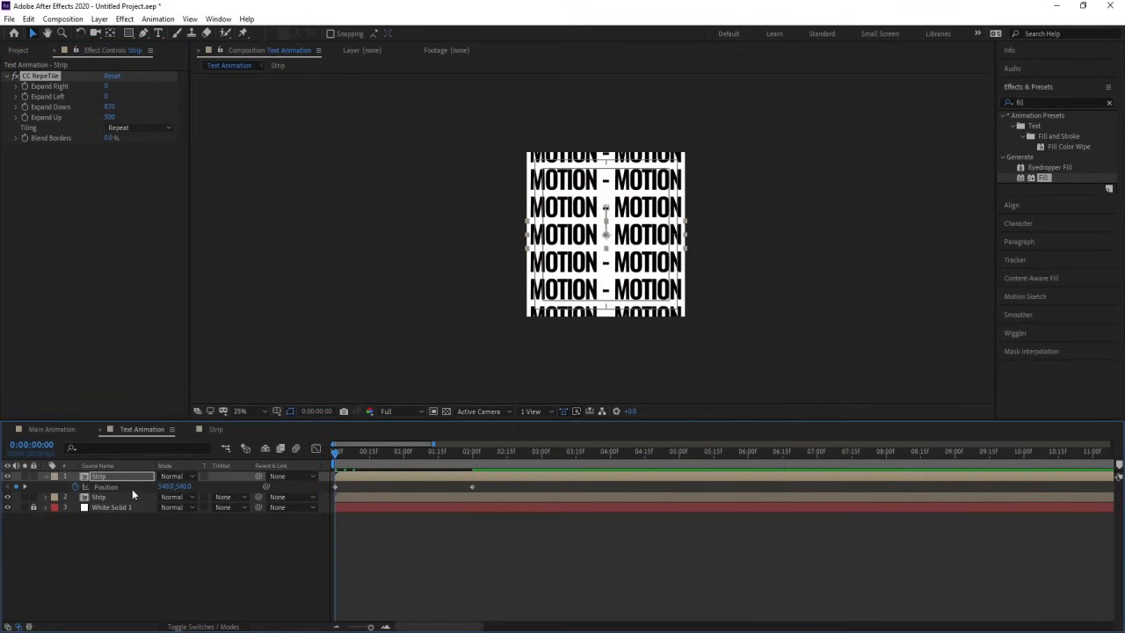
{"action": "key", "text": "space"}
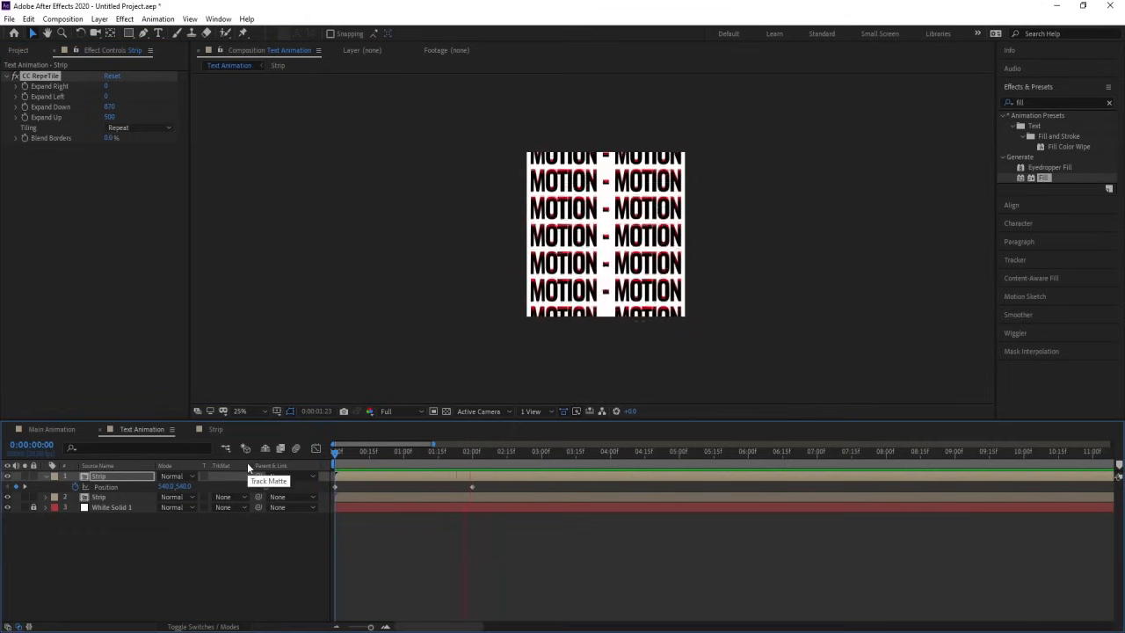
{"action": "key", "text": "space"}
Step: Add a loopOut() expression to the upper Strip layer's Position and return to the start of the timeline
{"action": "left_click", "coordinate": [74, 486], "text": "alt"}
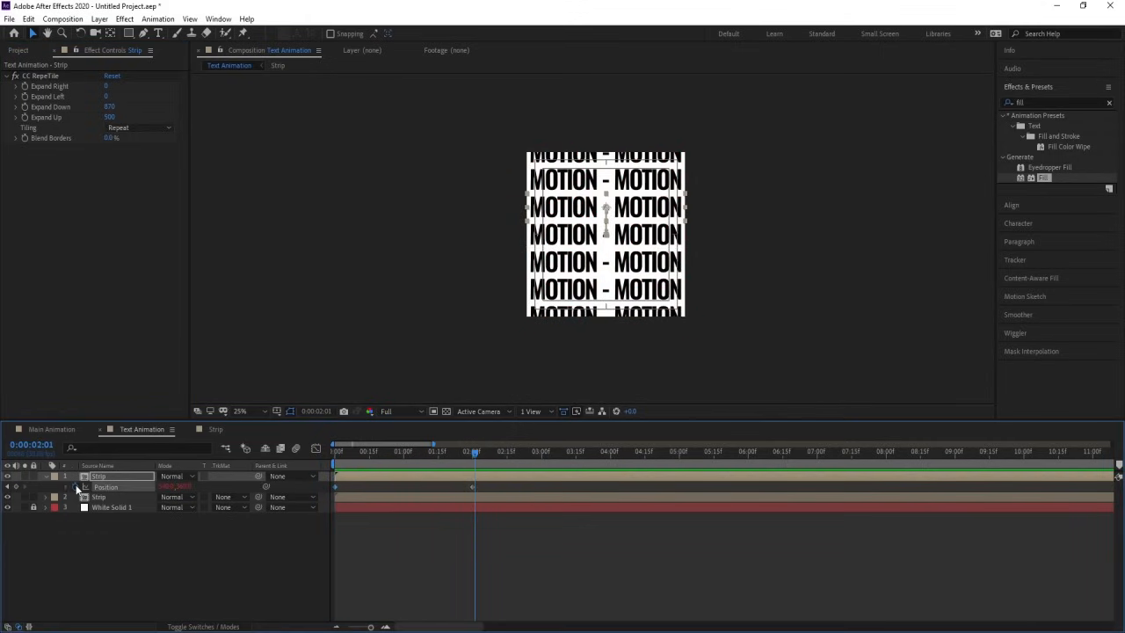
{"action": "type", "text": "loop"}
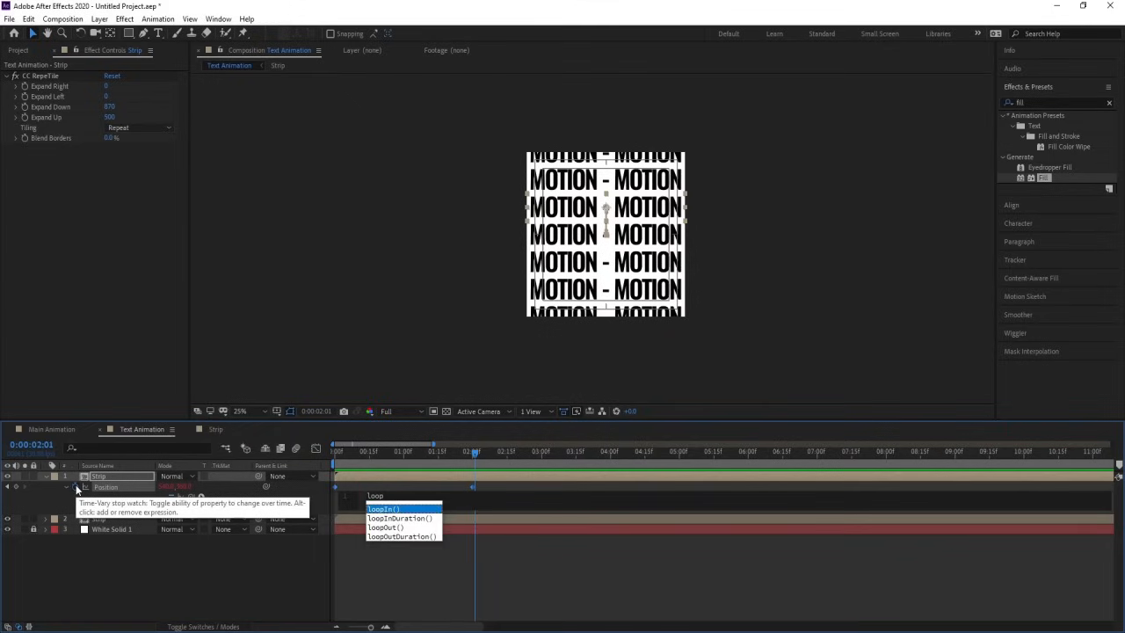
{"action": "key", "text": "Down"}
{"action": "key", "text": "Down"}
{"action": "key", "text": "Return"}
{"action": "left_click", "coordinate": [133, 550]}
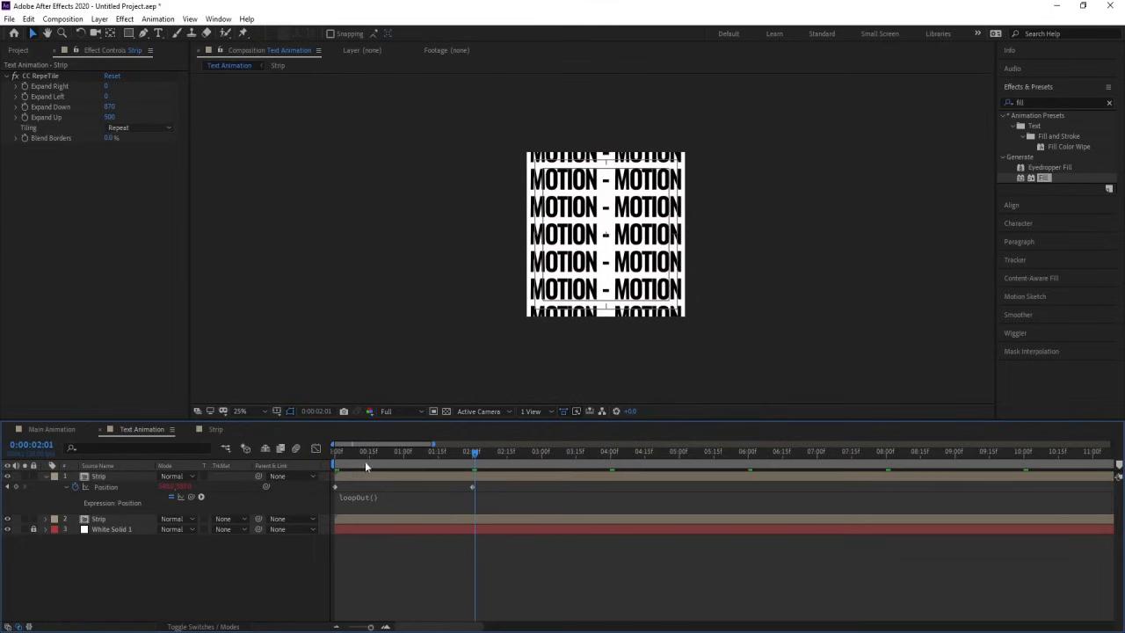
{"action": "left_click_drag", "start_coordinate": [365, 461], "coordinate": [186, 474]}
Step: Delete the lower red-filled Strip layer and preview the looping text
{"action": "left_click", "coordinate": [81, 519]}
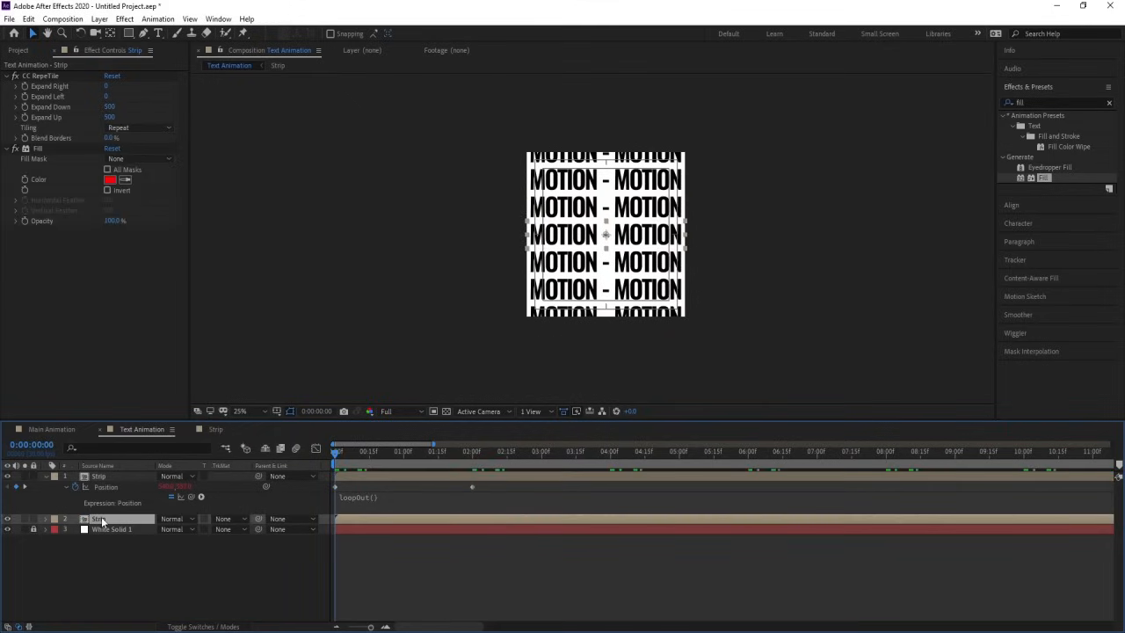
{"action": "key", "text": "Delete"}
{"action": "key", "text": "space"}
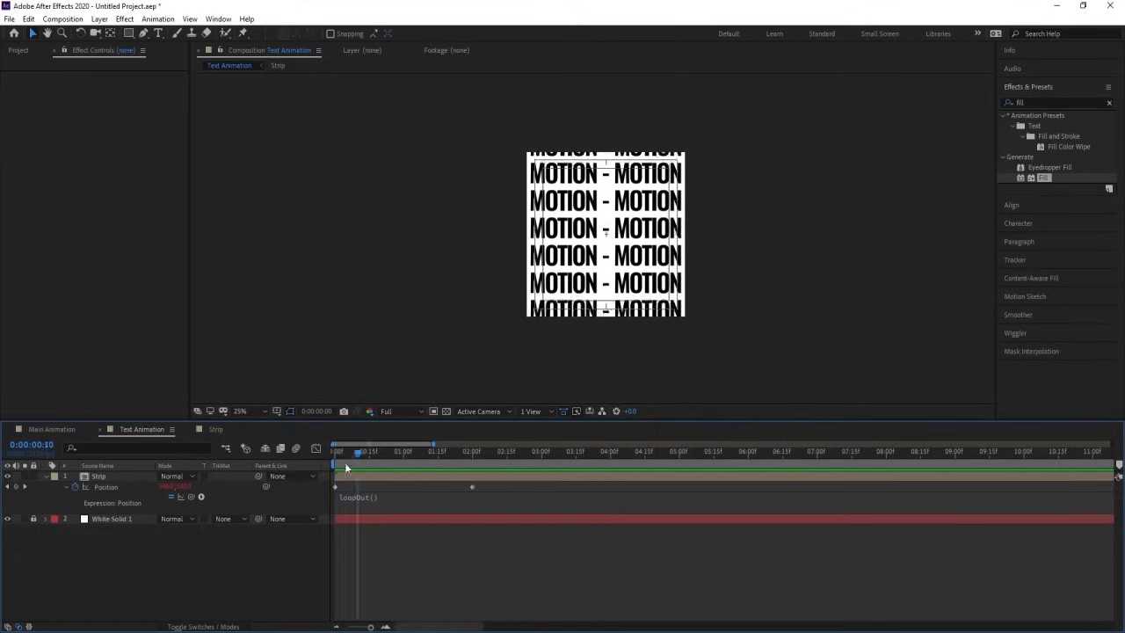
{"action": "key", "text": "space"}
Step: Unlock and delete the White Solid 2 layer in the Strip composition, returning to Text Animation
{"action": "left_click", "coordinate": [218, 430]}
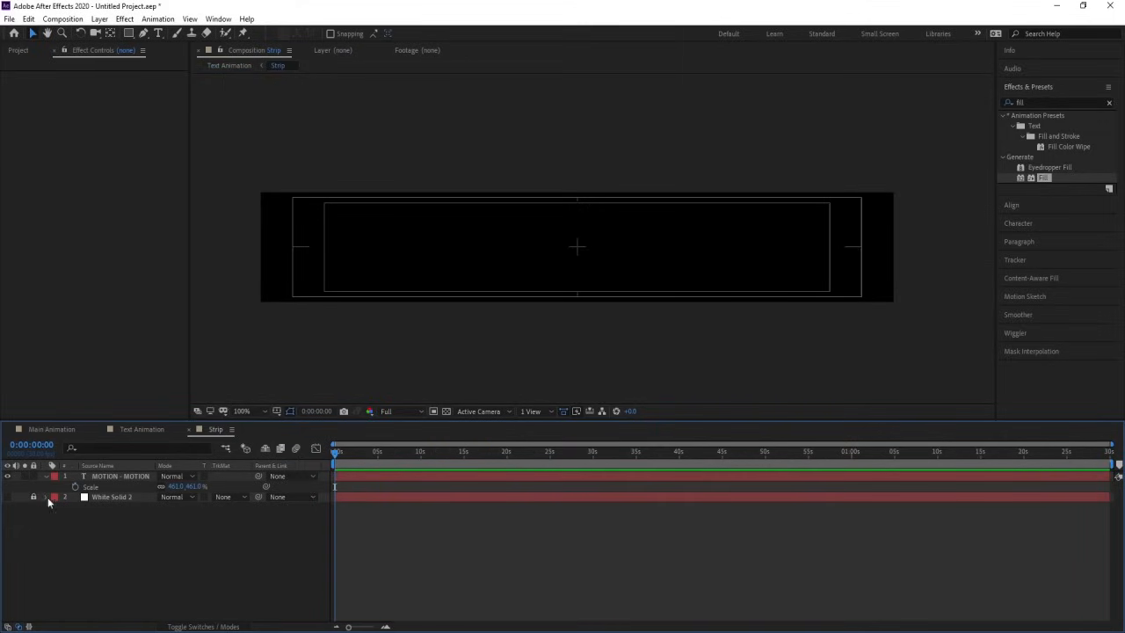
{"action": "left_click", "coordinate": [75, 495]}
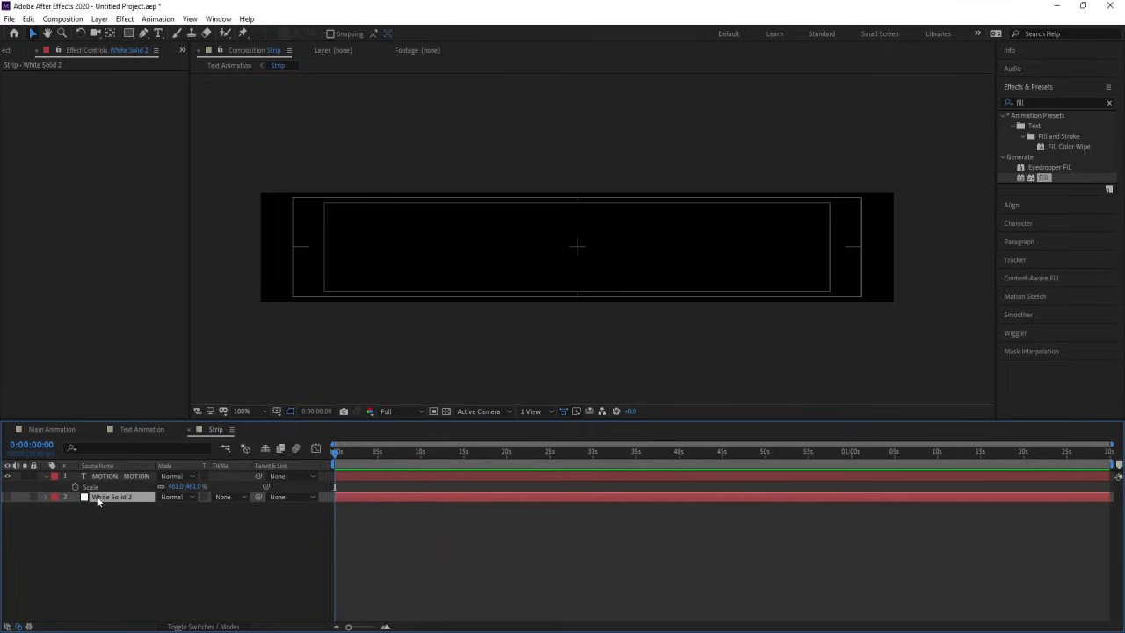
{"action": "key", "text": "Delete"}
{"action": "left_click", "coordinate": [141, 429]}
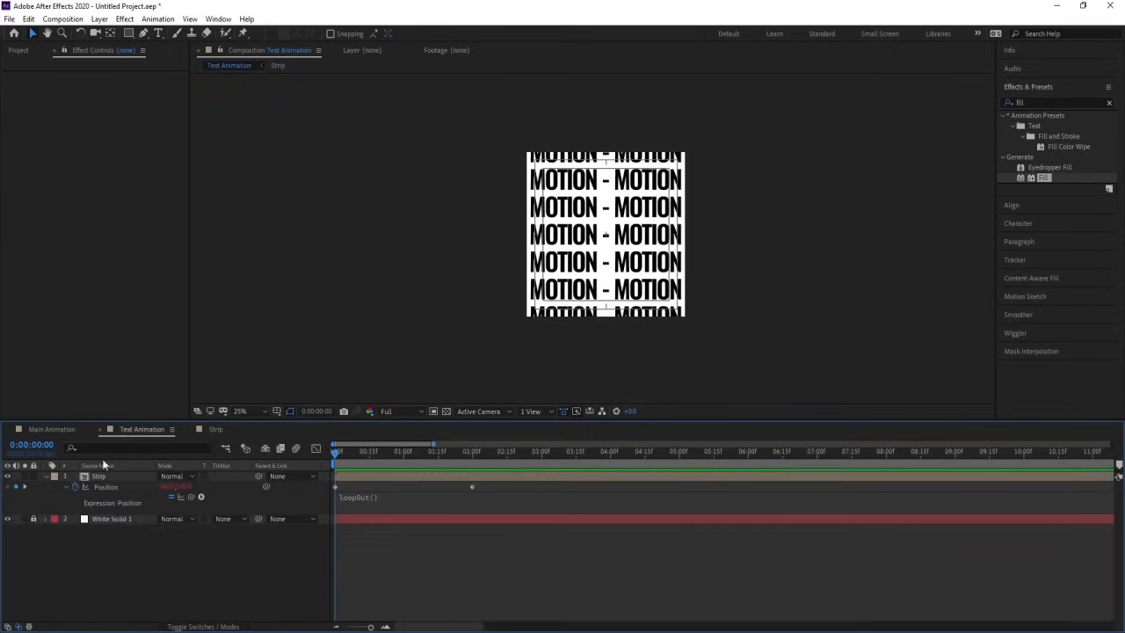
Step: Add the Text Animation composition as a layer in the Main Animation composition
{"action": "left_click", "coordinate": [49, 430]}
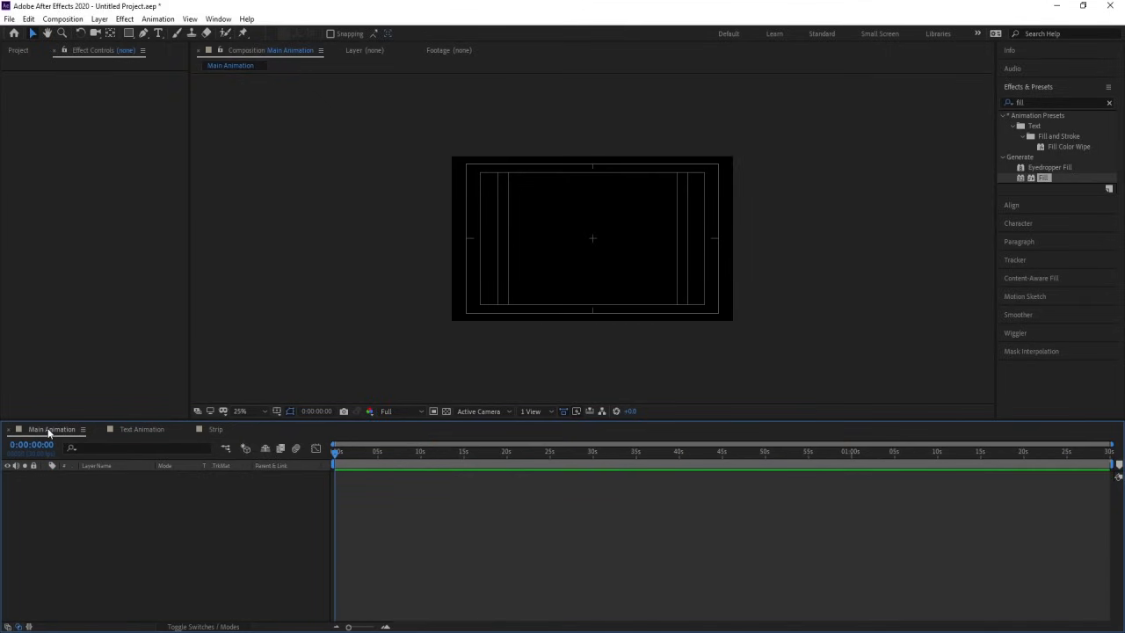
{"action": "key", "text": "ctrl+0"}
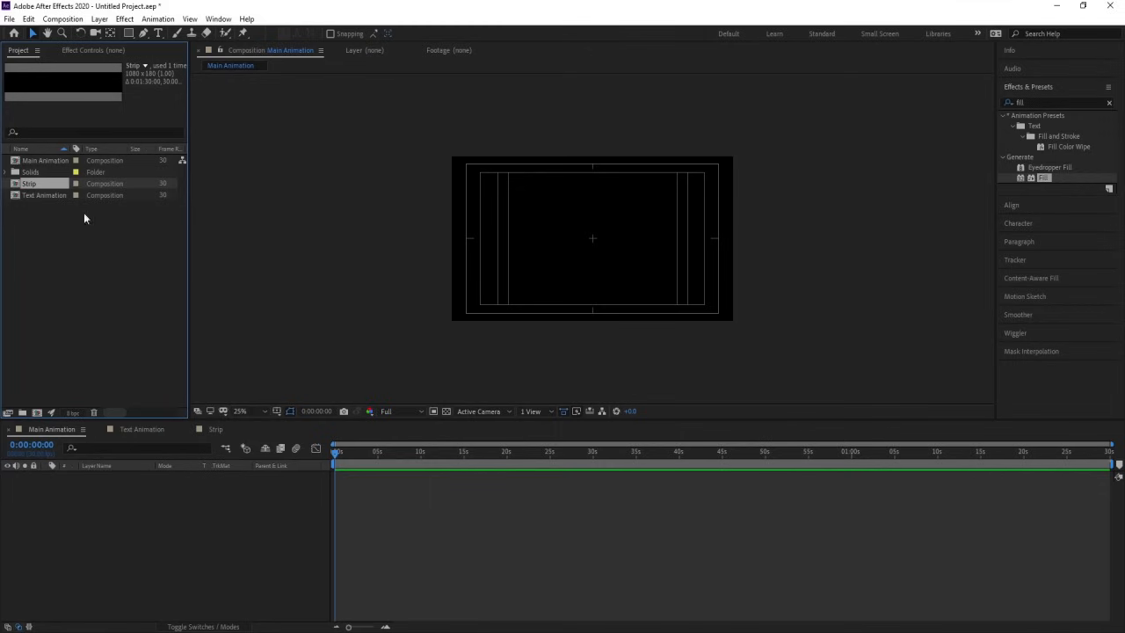
{"action": "left_click", "coordinate": [35, 196]}
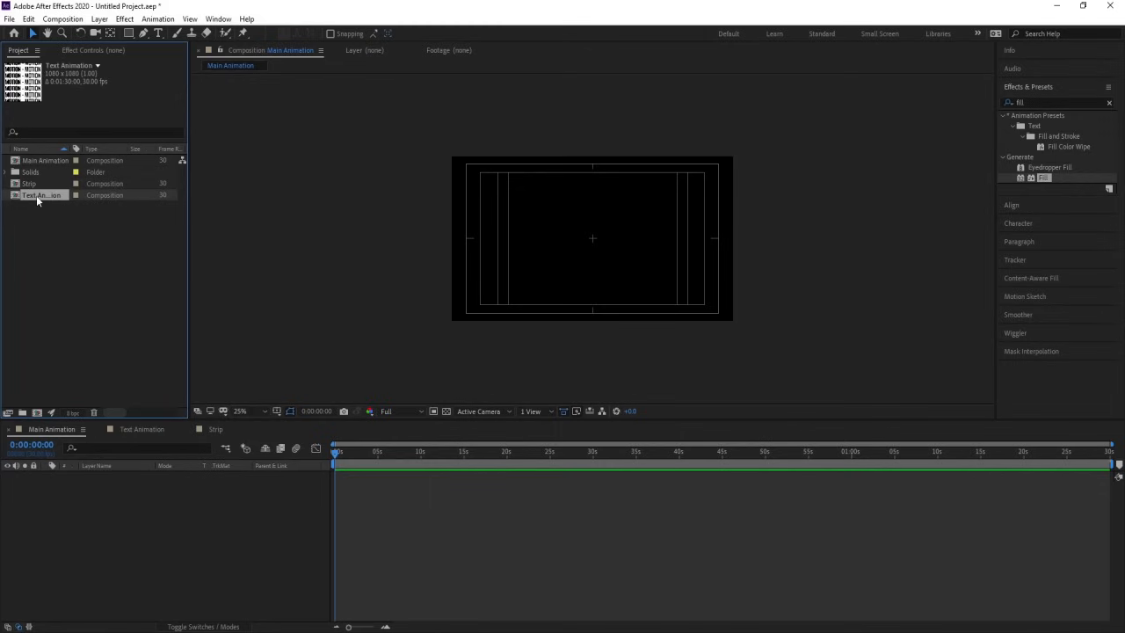
{"action": "left_click_drag", "start_coordinate": [43, 205], "coordinate": [169, 499]}
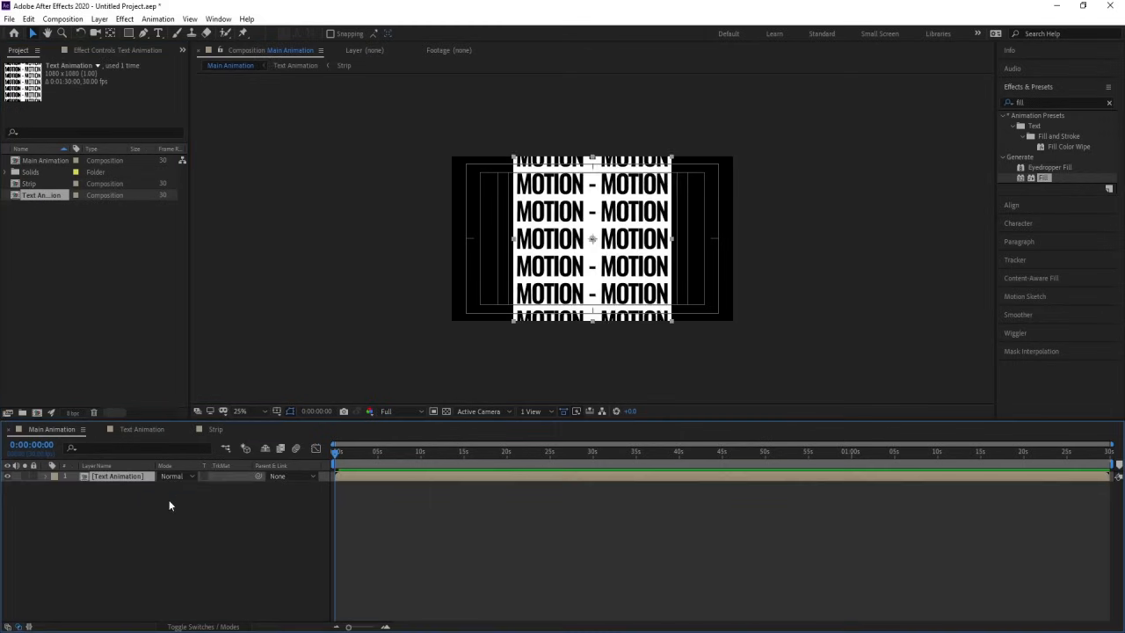
{"action": "left_click", "coordinate": [241, 411]}
{"action": "left_click", "coordinate": [251, 192]}
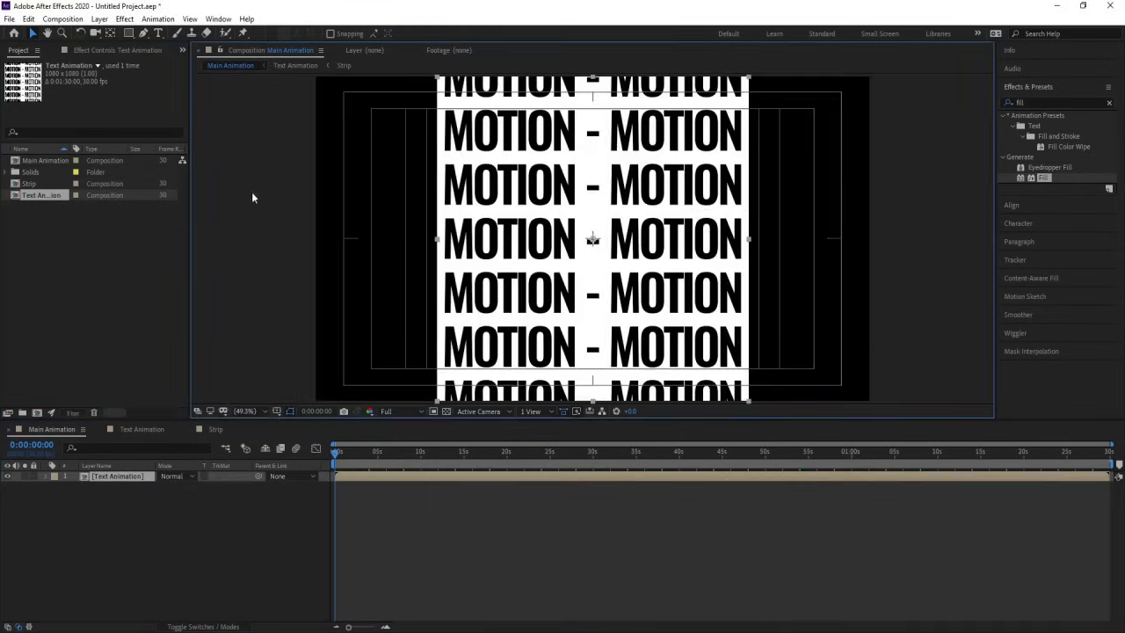
Step: Duplicate the Text Animation layer and apply the CC Sphere effect to the upper copy
{"action": "left_click", "coordinate": [143, 545]}
{"action": "left_click", "coordinate": [105, 476]}
{"action": "key", "text": "ctrl+d"}
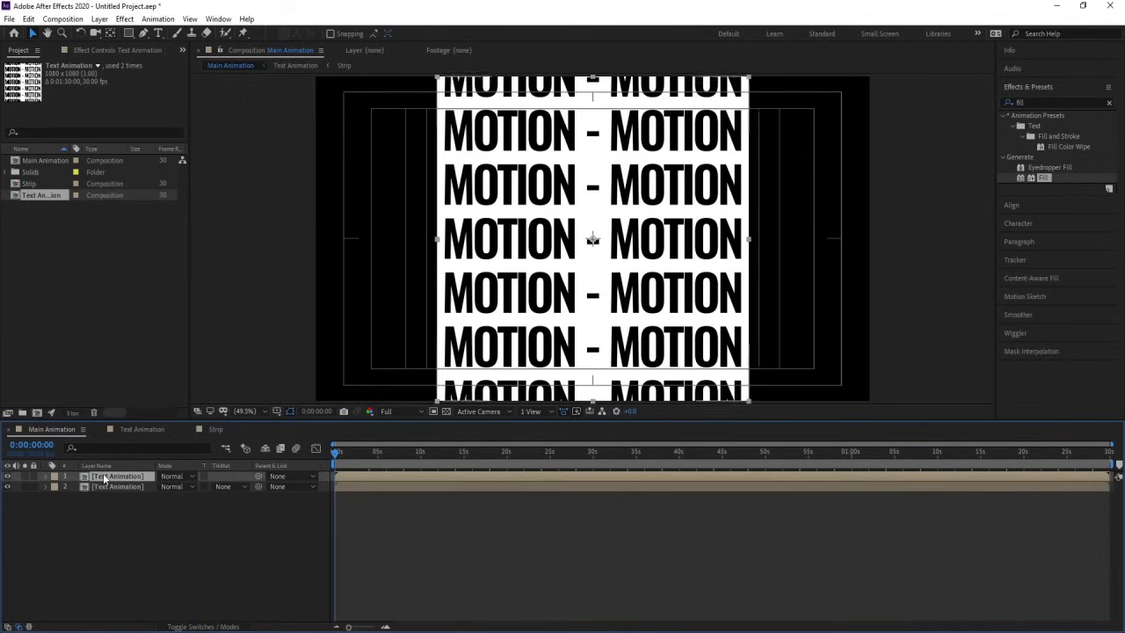
{"action": "left_click", "coordinate": [1040, 102]}
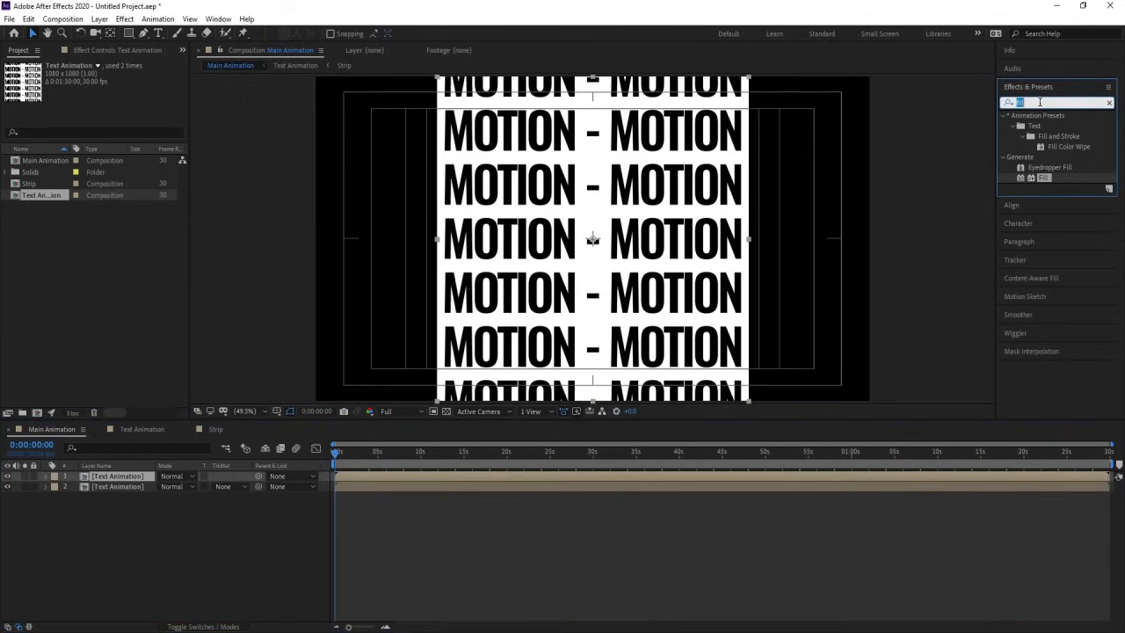
{"action": "type", "text": "cc sp"}
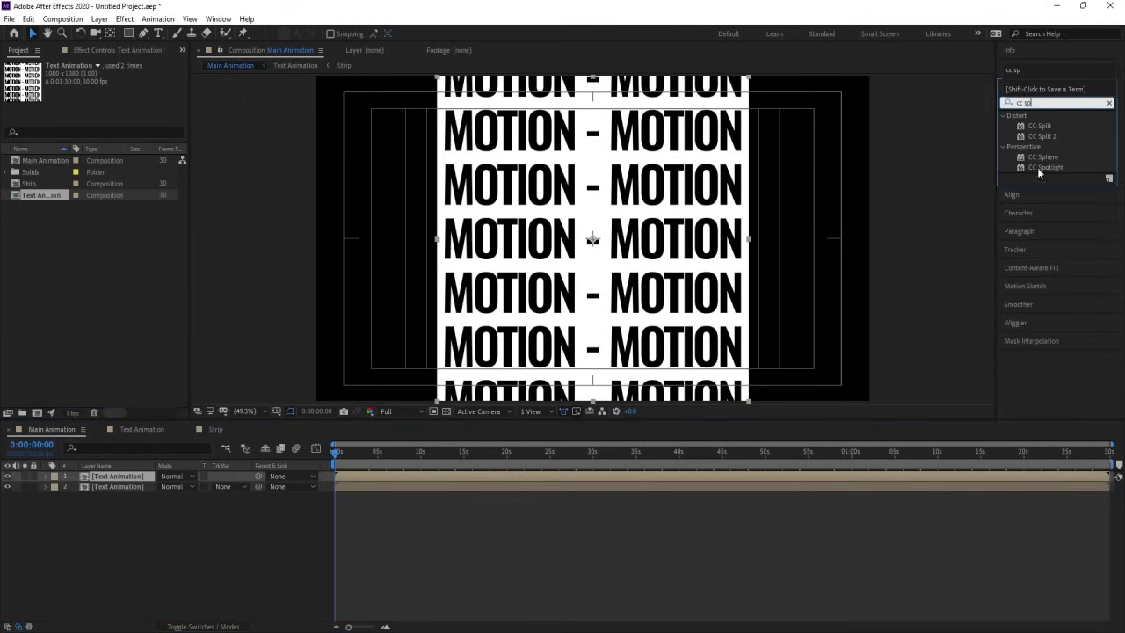
{"action": "double_click", "coordinate": [1043, 156]}
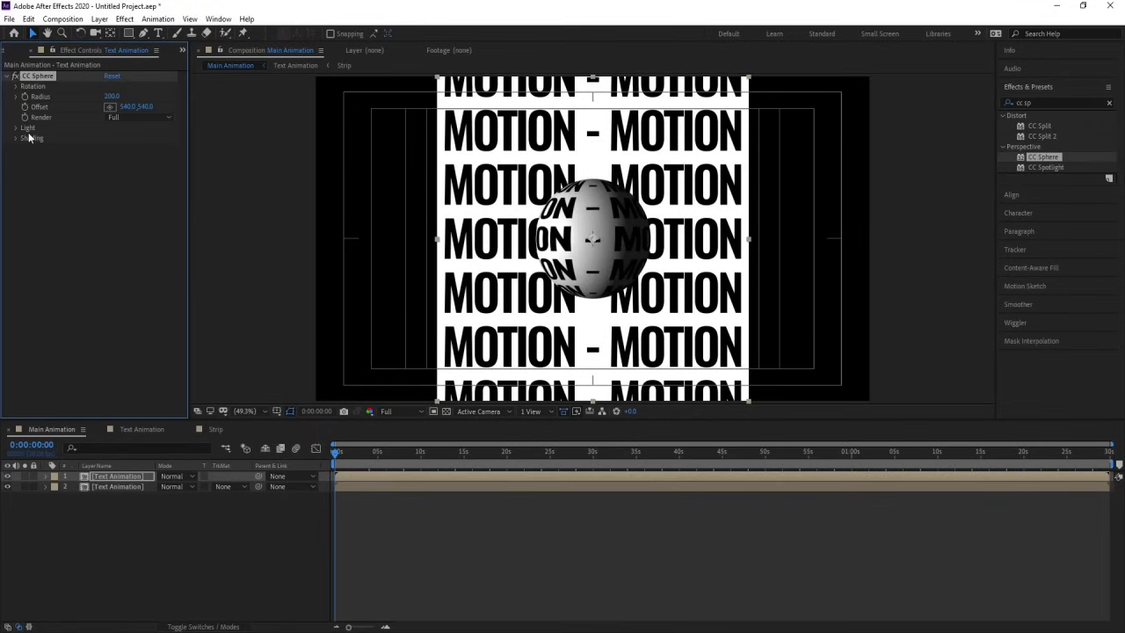
Step: Expand CC Sphere's Light and Shading settings and set Ambient to 40 and Diffuse to 10
{"action": "left_click", "coordinate": [15, 128]}
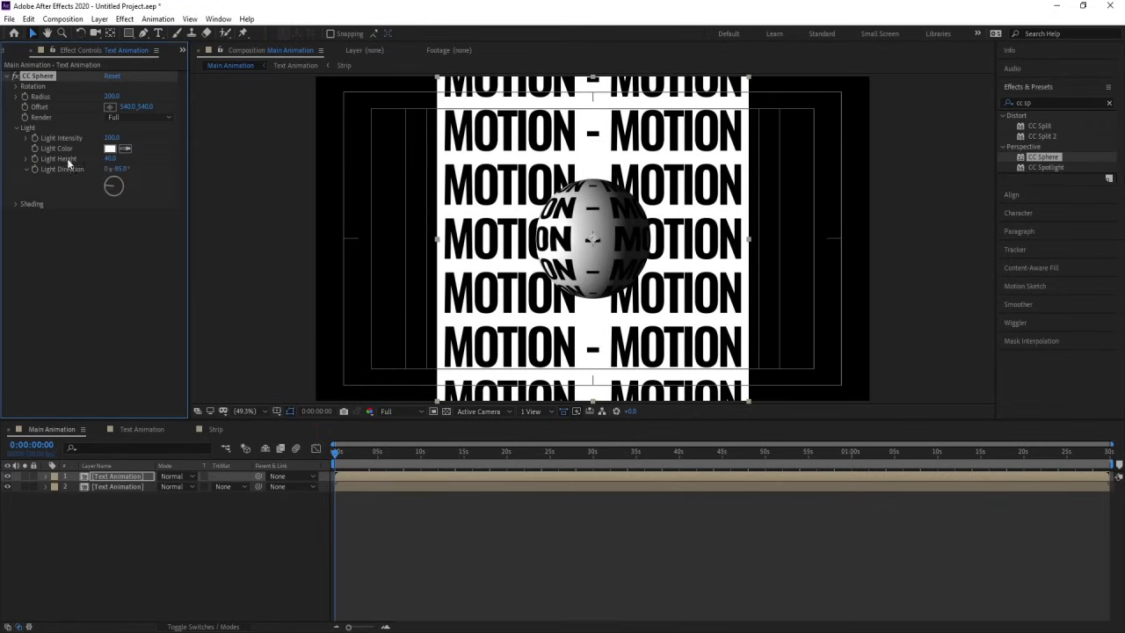
{"action": "left_click", "coordinate": [15, 205]}
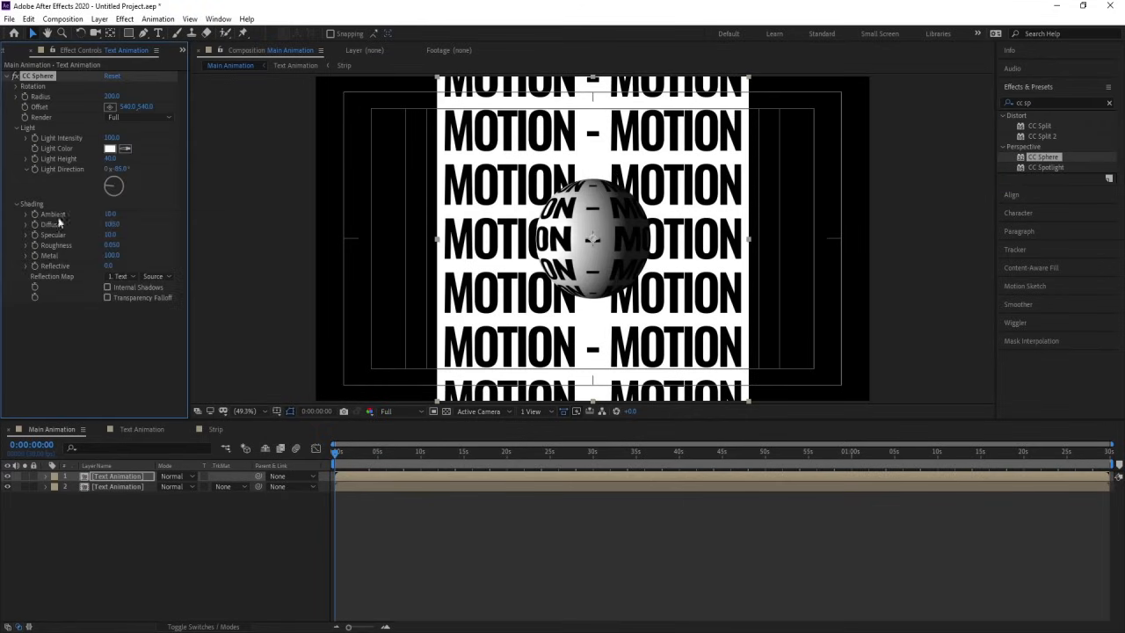
{"action": "left_click", "coordinate": [111, 213]}
{"action": "type", "text": "40"}
{"action": "key", "text": "Return"}
{"action": "left_click", "coordinate": [112, 225]}
{"action": "type", "text": "10"}
{"action": "key", "text": "Return"}
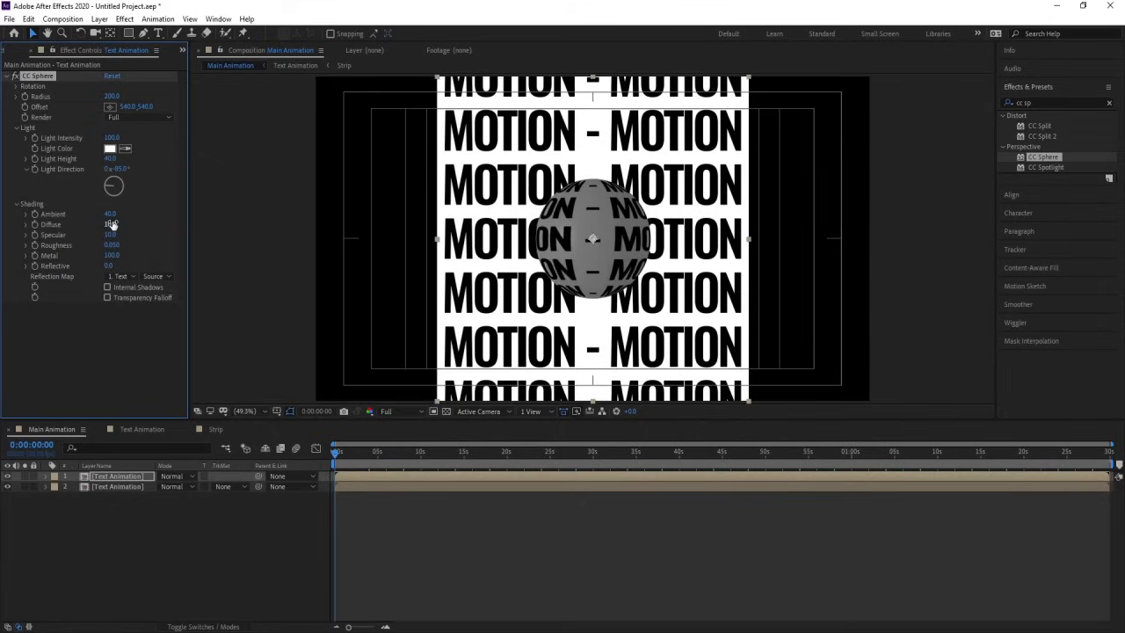
Step: Brighten the sphere's shading by setting Ambient to 90 and Diffuse to 20
{"action": "left_click_drag", "start_coordinate": [109, 214], "coordinate": [142, 214]}
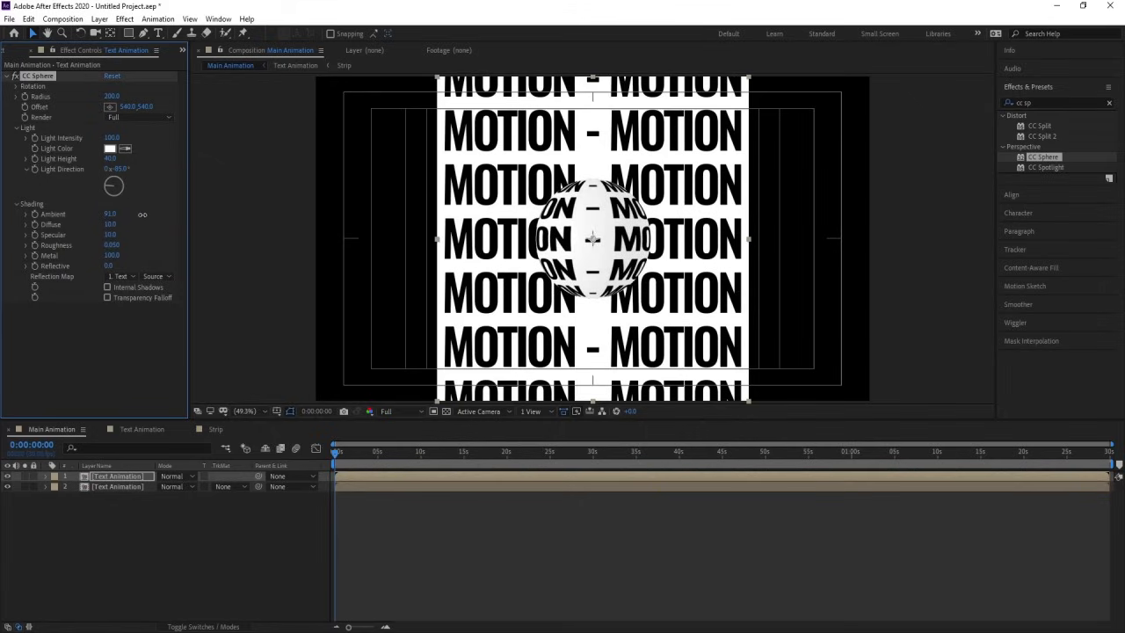
{"action": "left_click", "coordinate": [111, 226]}
{"action": "key", "text": "Return"}
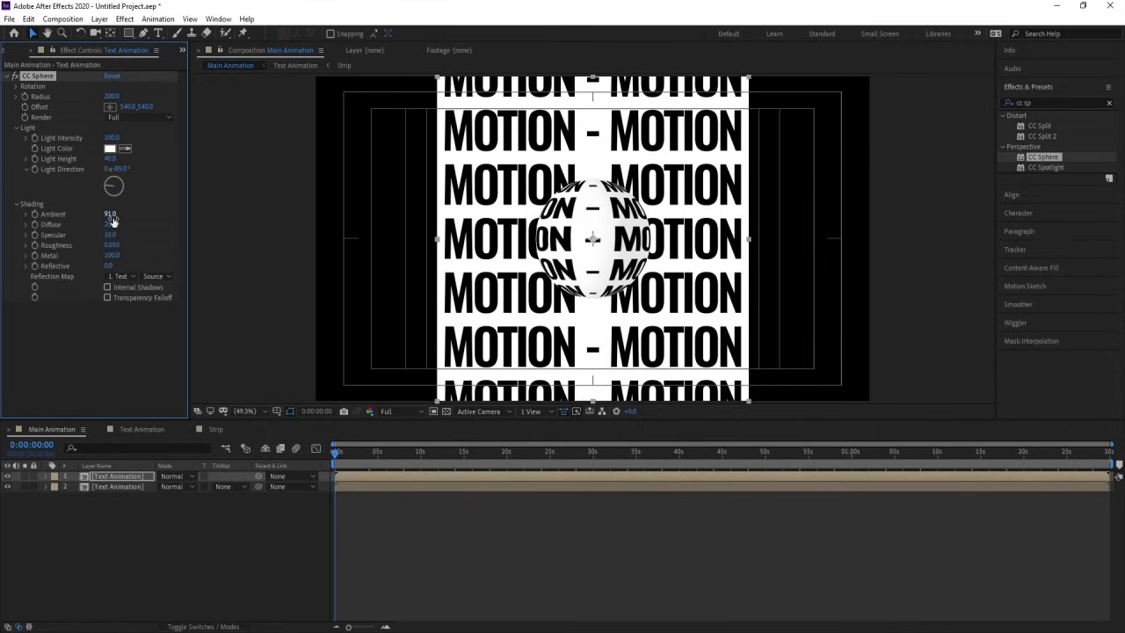
{"action": "left_click", "coordinate": [110, 215]}
{"action": "type", "text": "90"}
{"action": "key", "text": "Return"}
Step: Tilt the sphere to a Rotation X of about -43° and preview the animation
{"action": "left_click", "coordinate": [18, 89]}
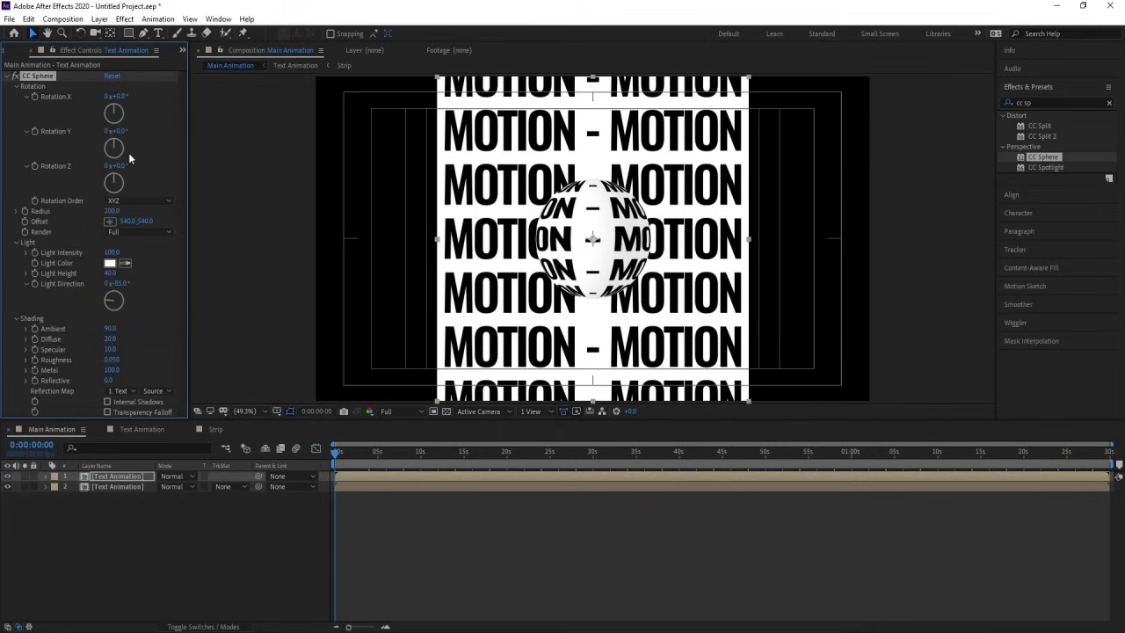
{"action": "left_click_drag", "start_coordinate": [116, 116], "coordinate": [109, 111]}
{"action": "key", "text": "space"}
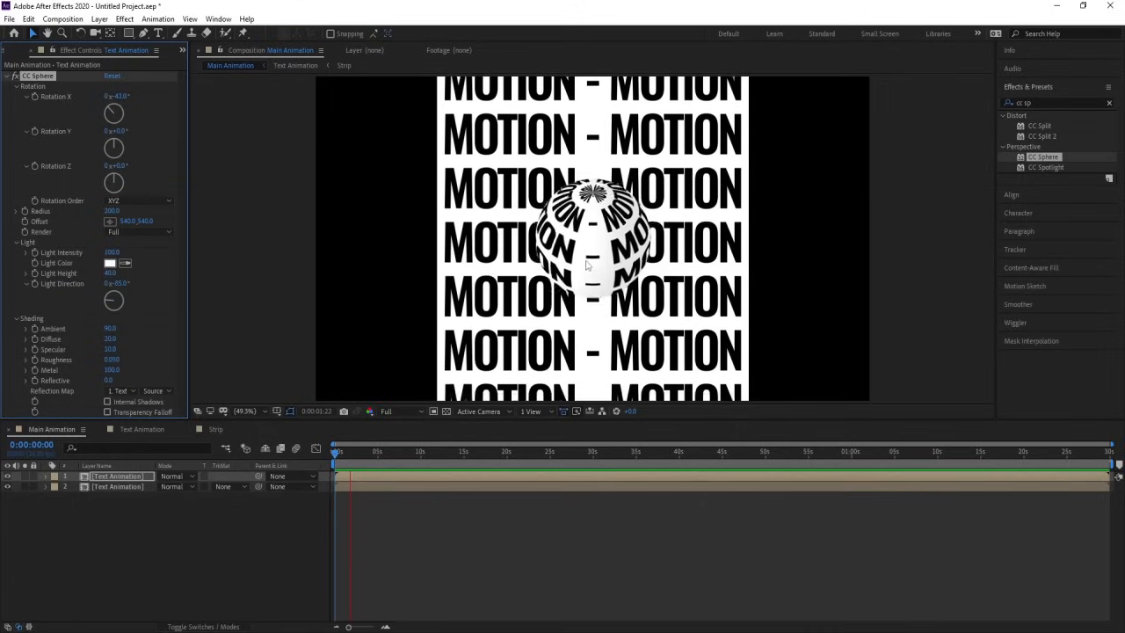
{"action": "key", "text": "space"}
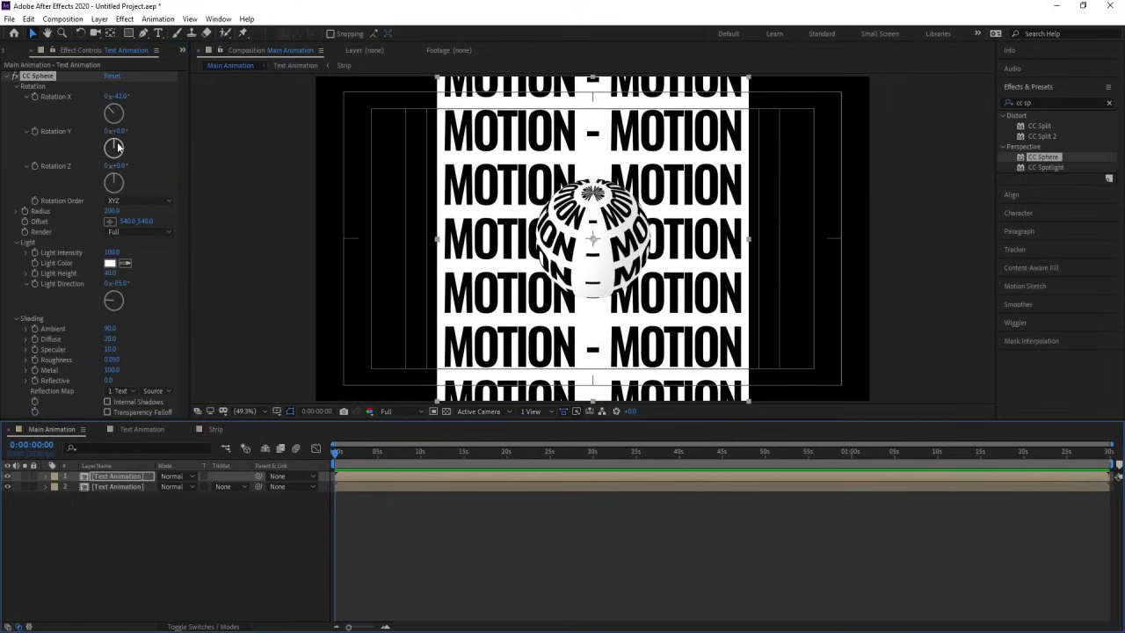
Step: Try rotating the sphere about its Y axis and undo that rotation
{"action": "left_click_drag", "start_coordinate": [122, 151], "coordinate": [121, 147]}
{"action": "key", "text": "ctrl+z"}
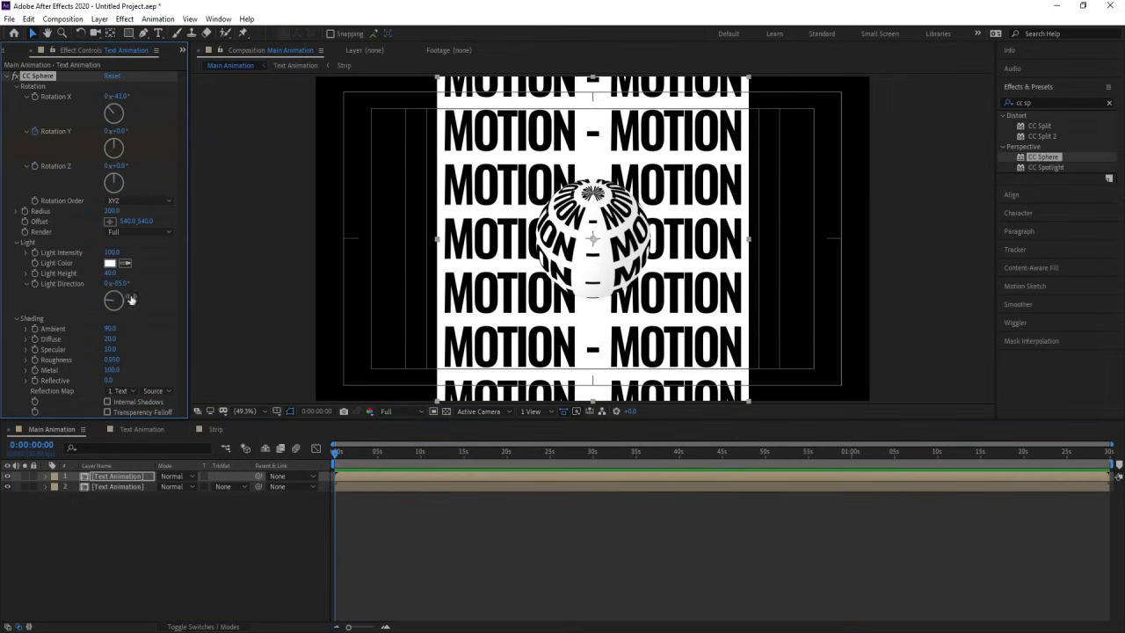
Step: Reveal the sphere layer's keyframed properties and check the strip's loop keyframe timing in the Text Animation composition
{"action": "key", "text": "u"}
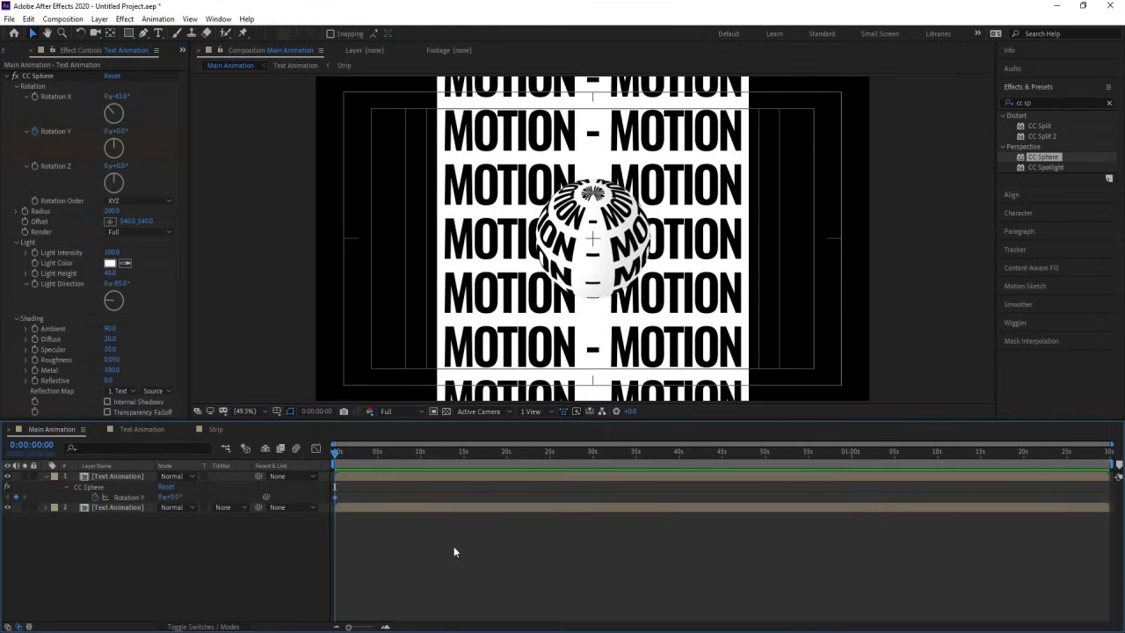
{"action": "left_click", "coordinate": [453, 546]}
{"action": "key", "text": "equal"}
{"action": "key", "text": "equal"}
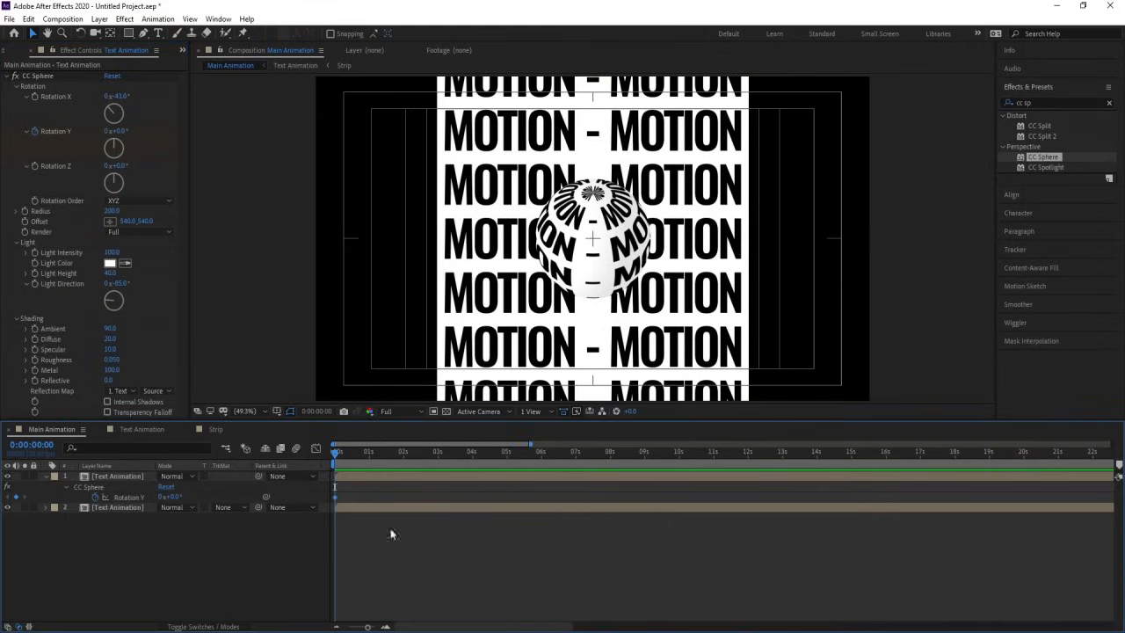
{"action": "left_click", "coordinate": [162, 431]}
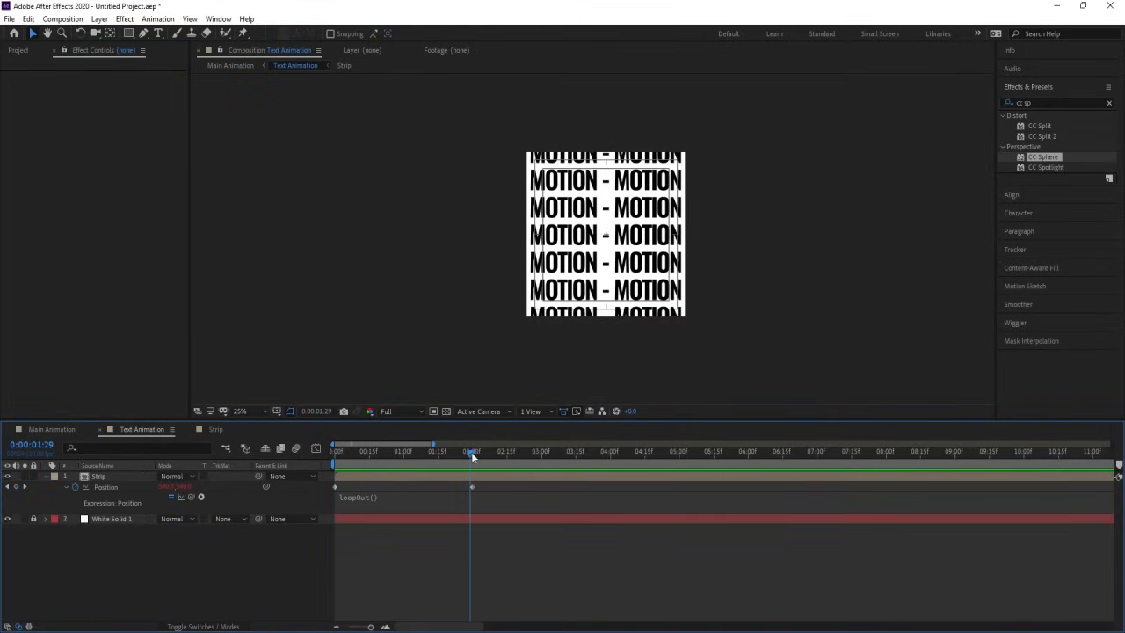
{"action": "left_click", "coordinate": [67, 431]}
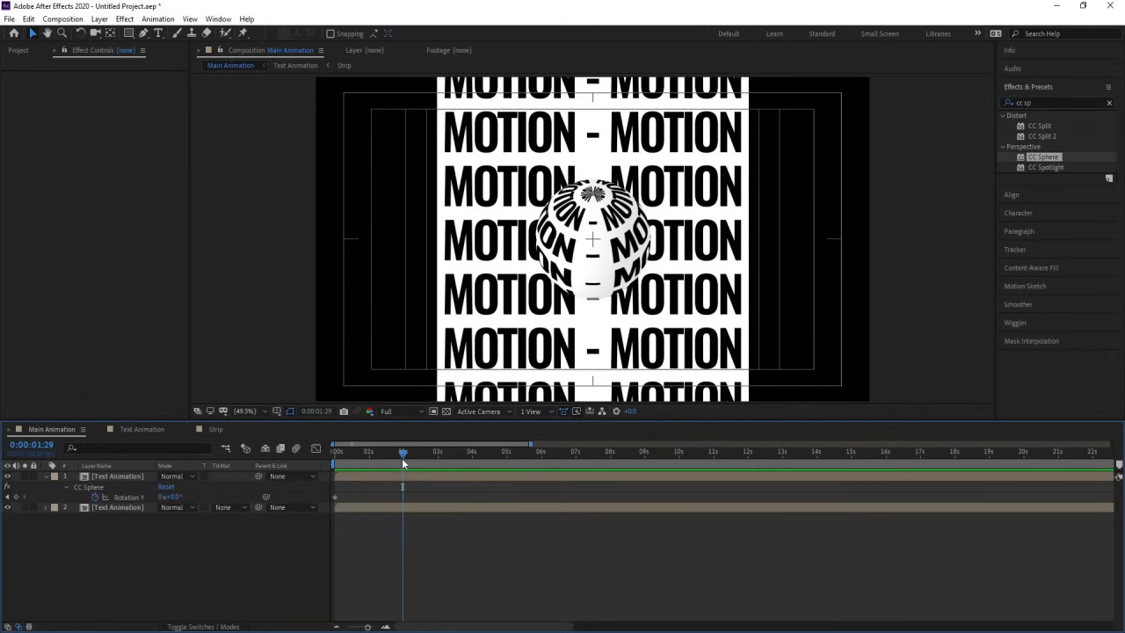
Step: End the Main Animation work area at about 8 seconds and preview it
{"action": "left_click_drag", "start_coordinate": [404, 453], "coordinate": [610, 458]}
{"action": "key", "text": "equal"}
{"action": "key", "text": "equal"}
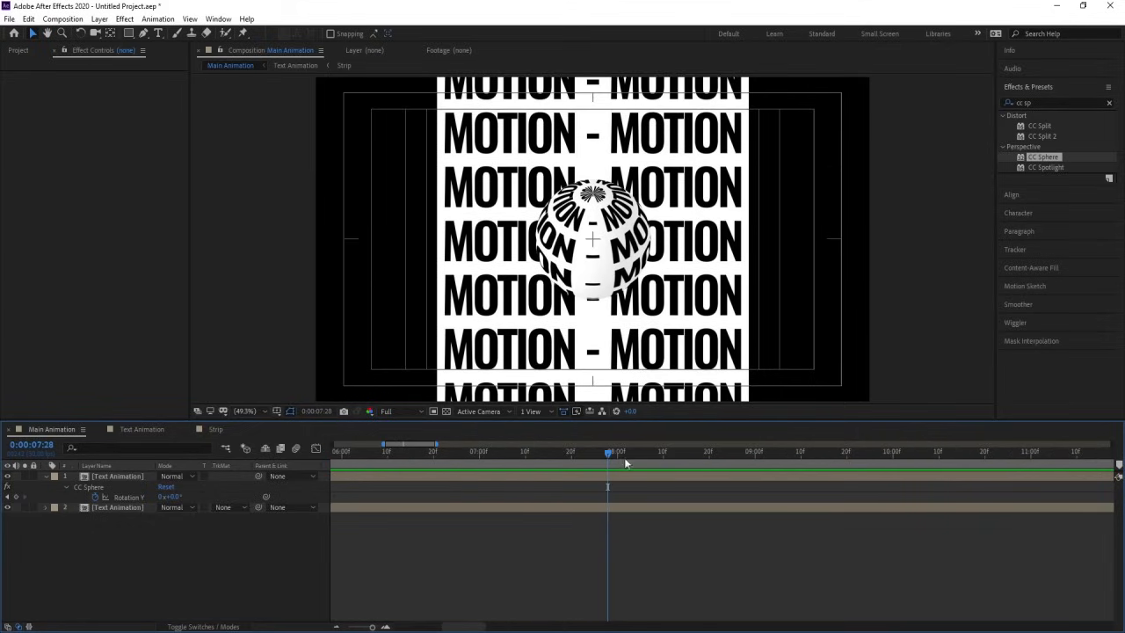
{"action": "left_click", "coordinate": [618, 456]}
{"action": "key", "text": "n"}
{"action": "key", "text": "space"}
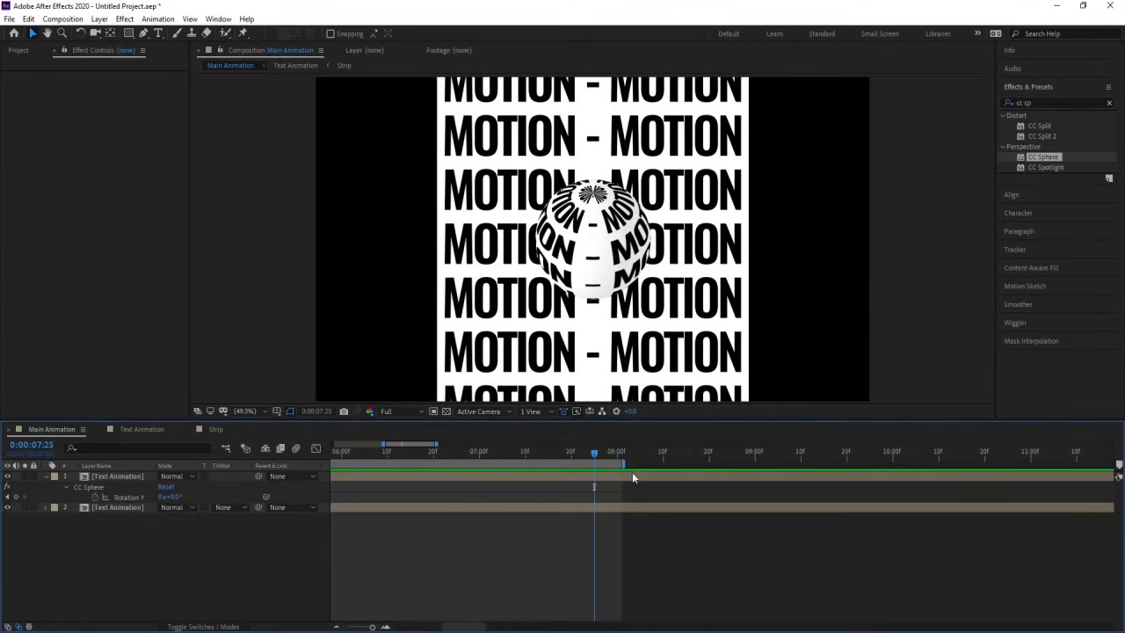
{"action": "key", "text": "minus"}
{"action": "key", "text": "minus"}
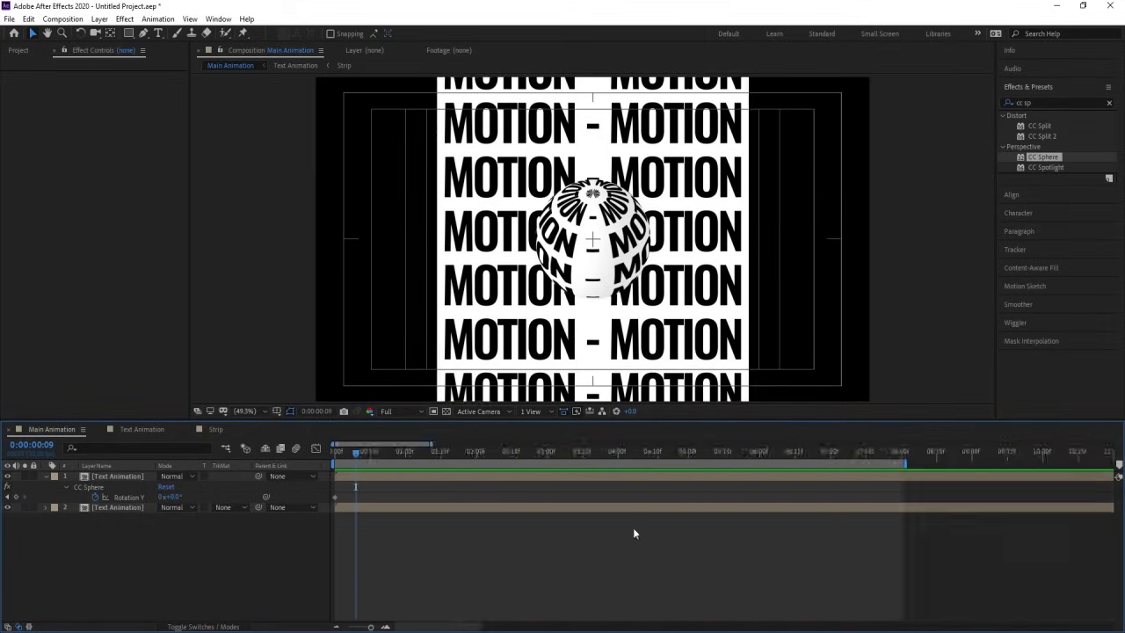
Step: Keyframe the sphere's Rotation Y to one full revolution (1x+0.0°) at 0:00:08:00 and preview from the start
{"action": "left_click", "coordinate": [621, 454]}
{"action": "key", "text": "equal"}
{"action": "key", "text": "equal"}
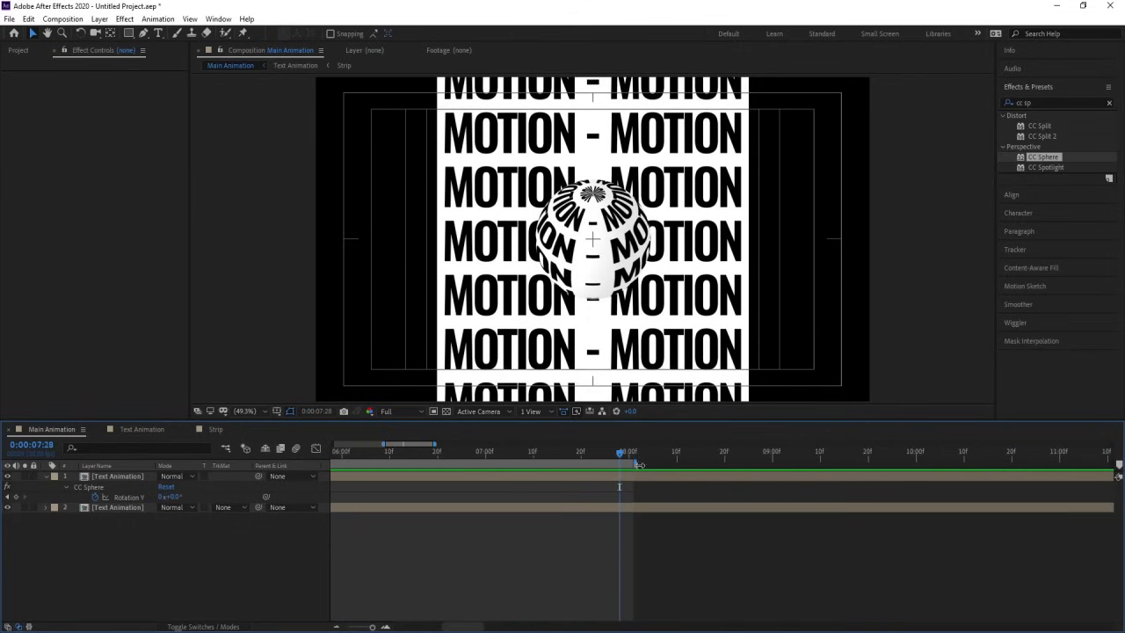
{"action": "left_click", "coordinate": [632, 455]}
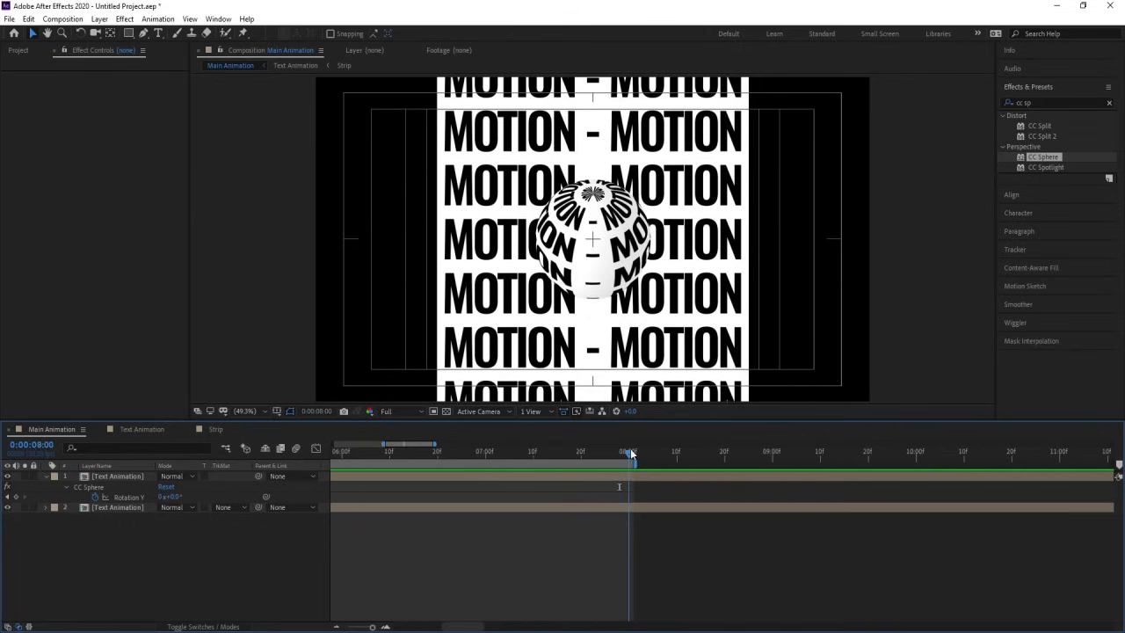
{"action": "left_click", "coordinate": [164, 496]}
{"action": "type", "text": "1"}
{"action": "key", "text": "Return"}
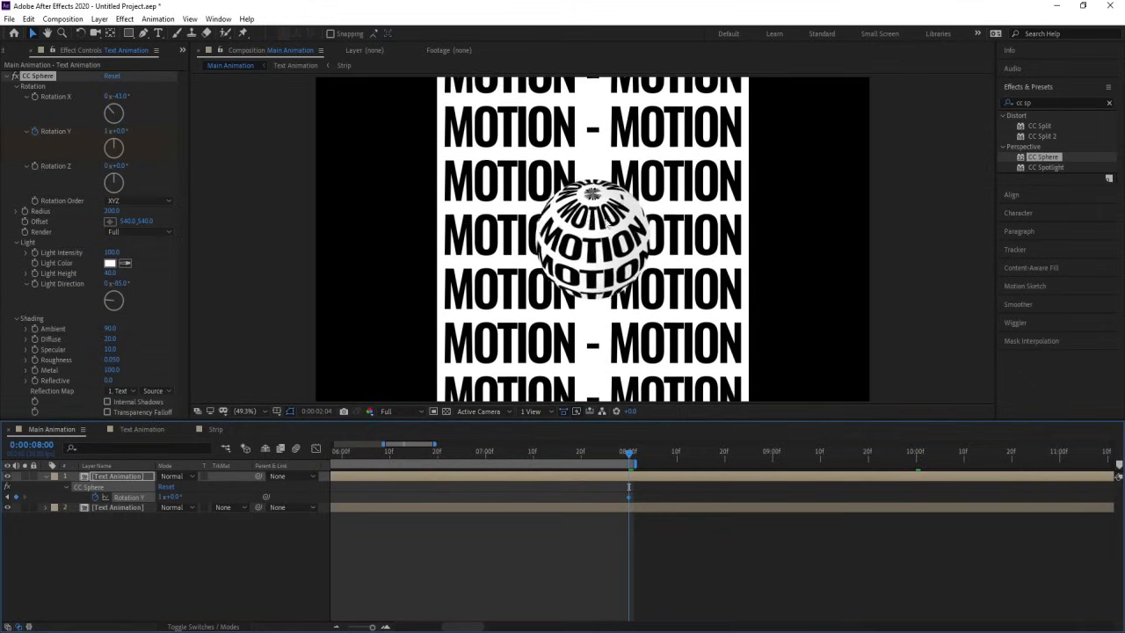
{"action": "key", "text": "space"}
{"action": "left_click_drag", "start_coordinate": [384, 456], "coordinate": [217, 467]}
{"action": "left_click", "coordinate": [123, 526]}
Step: Apply the Mesh Warp effect to the background Text Animation layer
{"action": "left_click", "coordinate": [109, 509]}
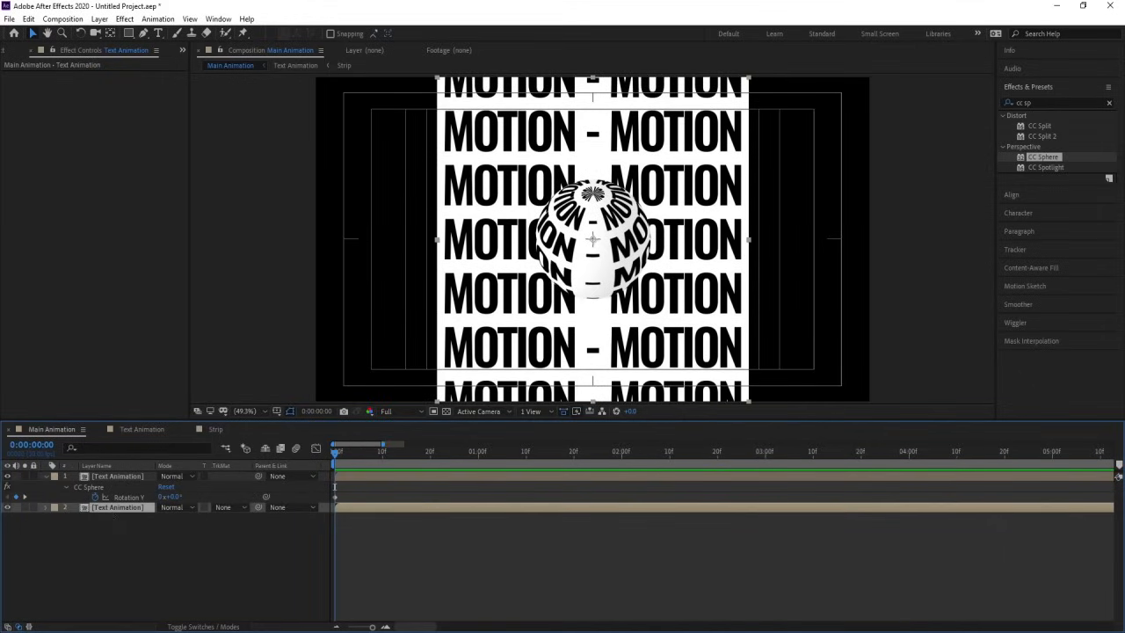
{"action": "left_click", "coordinate": [1059, 102]}
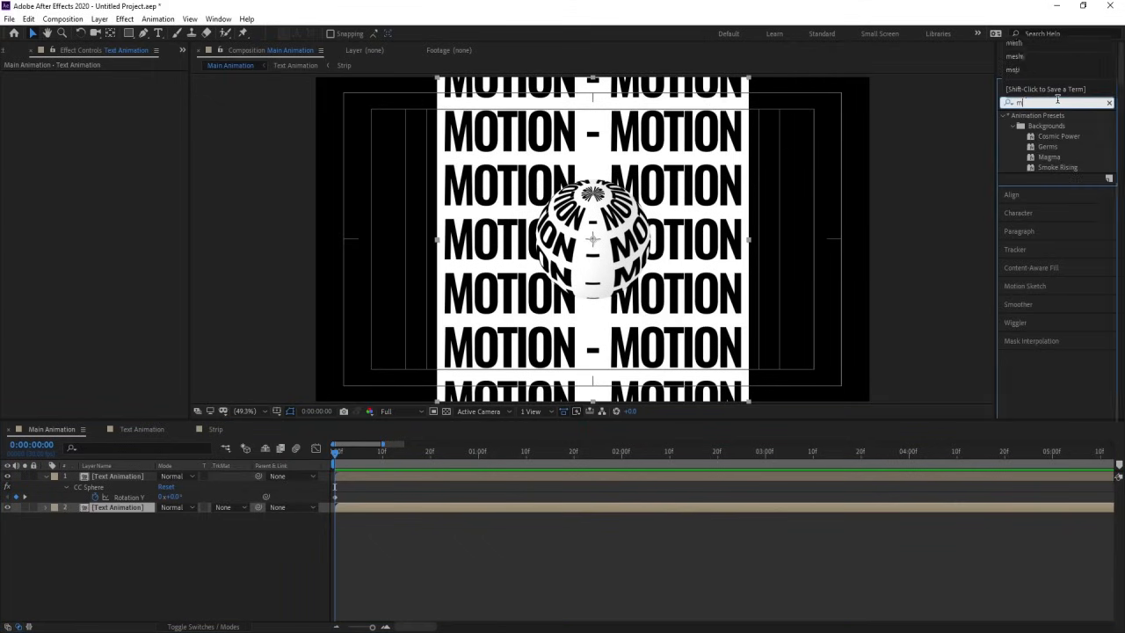
{"action": "type", "text": "mesh"}
{"action": "double_click", "coordinate": [1044, 126]}
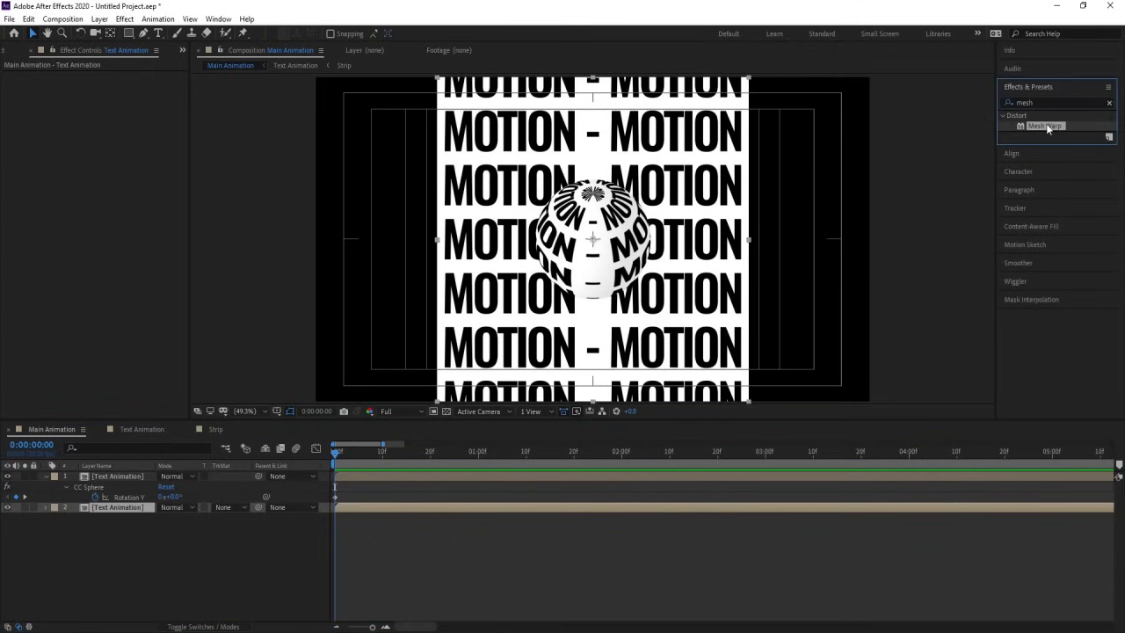
Step: Set the Mesh Warp grid to 2 rows and 2 columns
{"action": "left_click", "coordinate": [105, 86]}
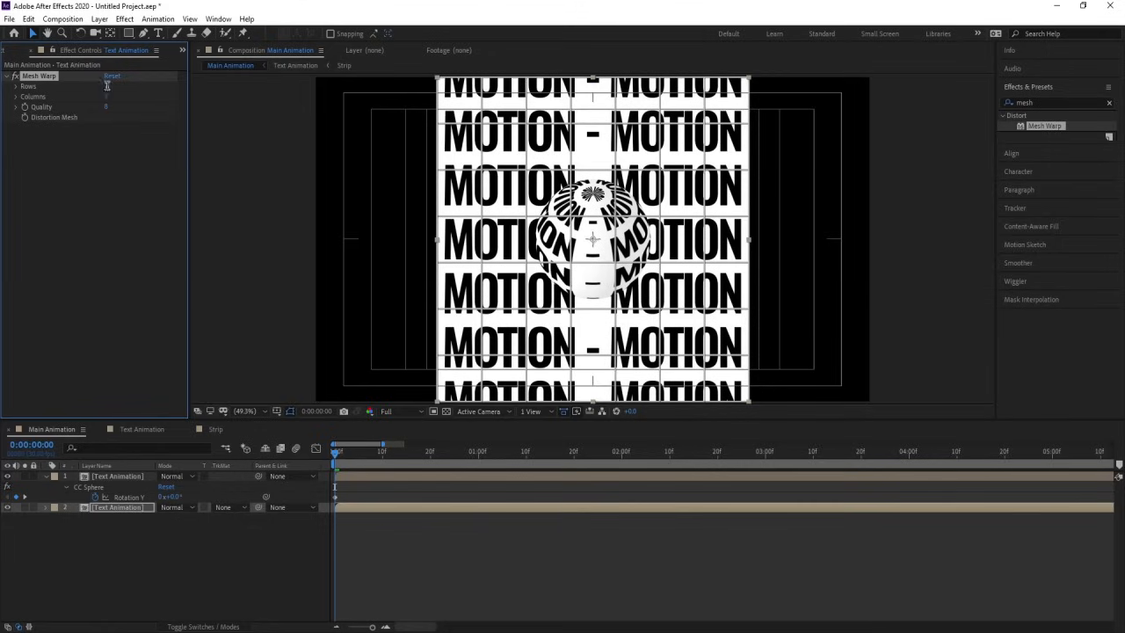
{"action": "type", "text": "1"}
{"action": "key", "text": "Tab"}
{"action": "key", "text": "Num_Lock"}
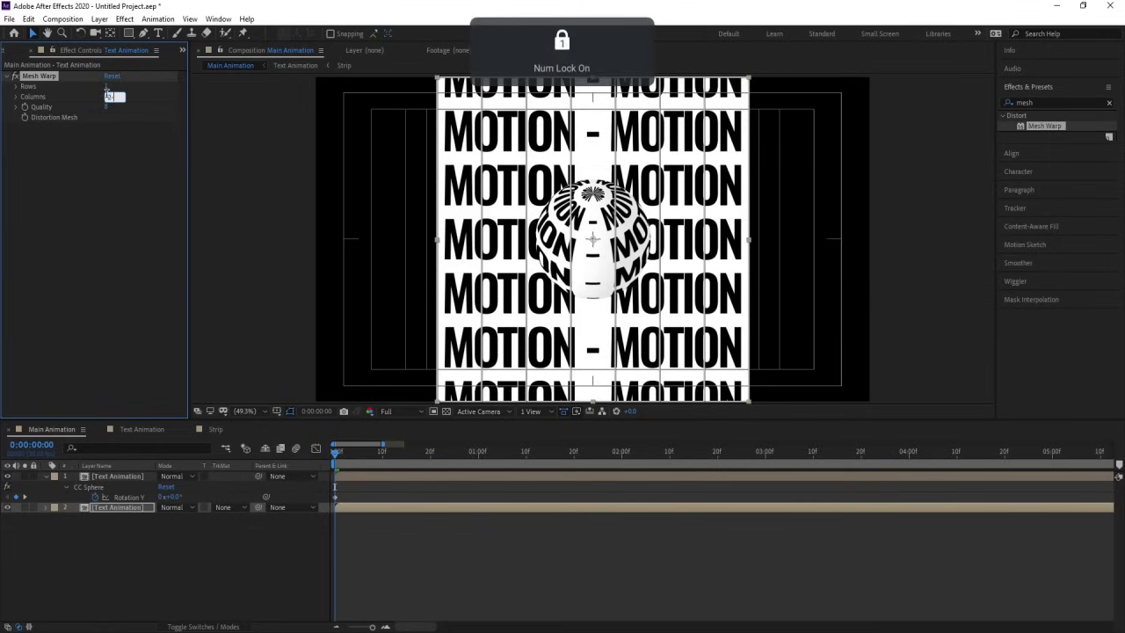
{"action": "type", "text": "1"}
{"action": "key", "text": "Return"}
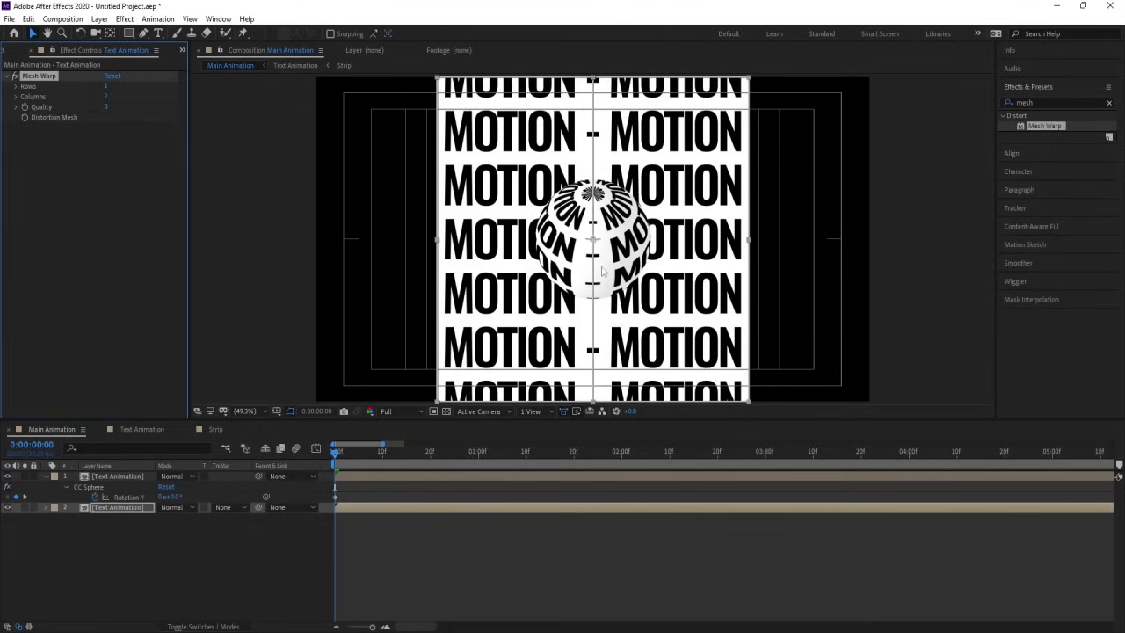
{"action": "left_click", "coordinate": [106, 87]}
{"action": "type", "text": "2"}
{"action": "key", "text": "Return"}
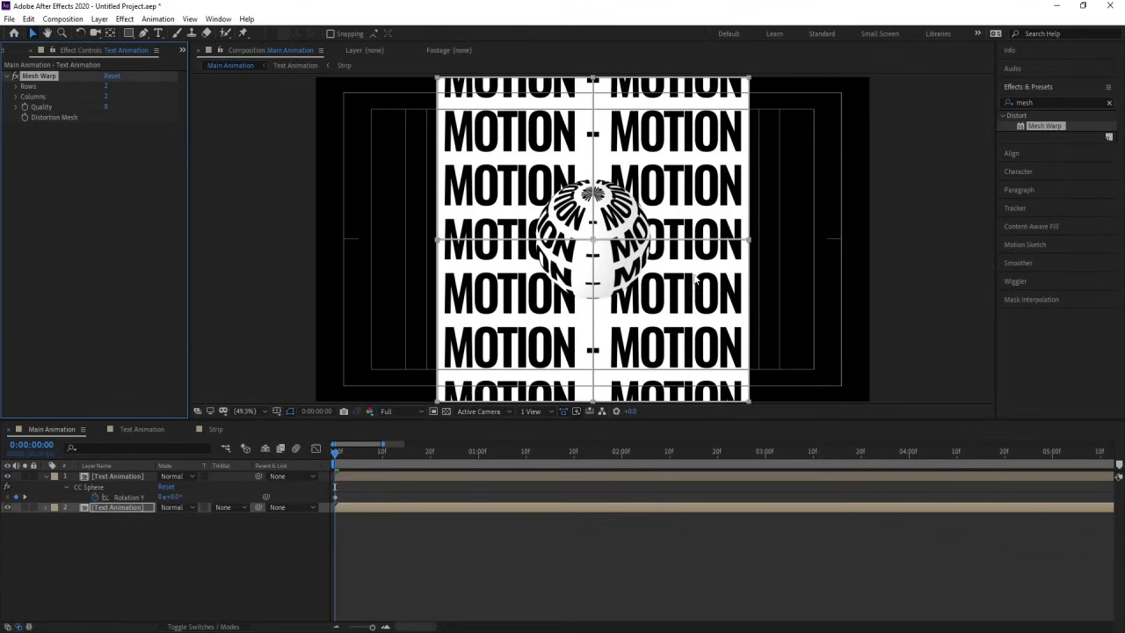
Step: Hide the sphere layer and show the background layer's Mesh Warp grid for editing
{"action": "left_click", "coordinate": [9, 476]}
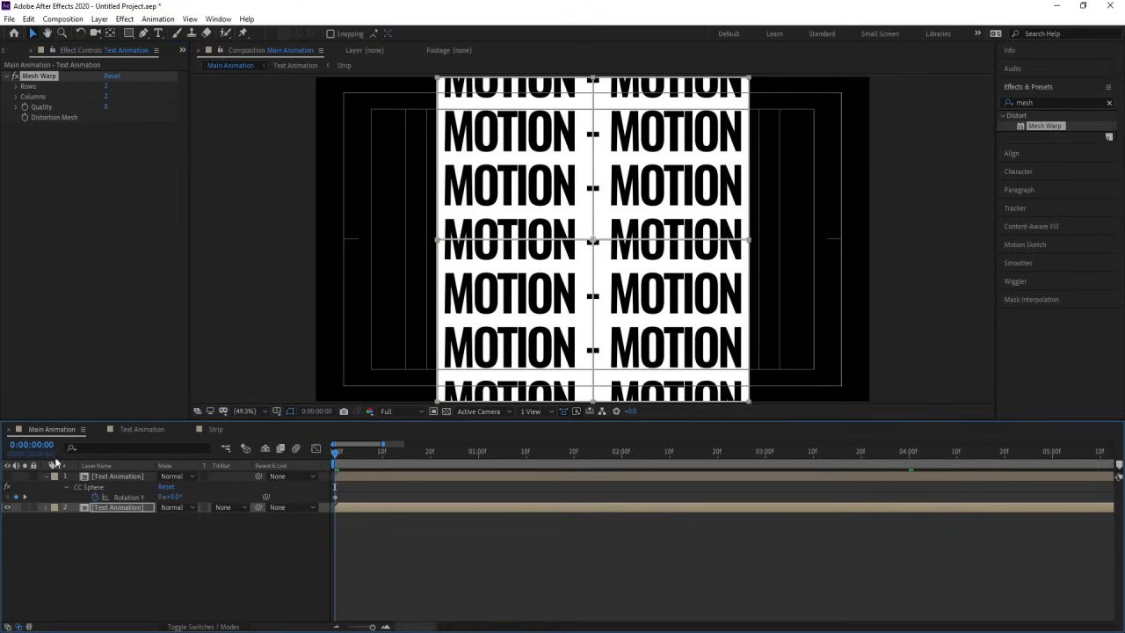
{"action": "left_click", "coordinate": [131, 507]}
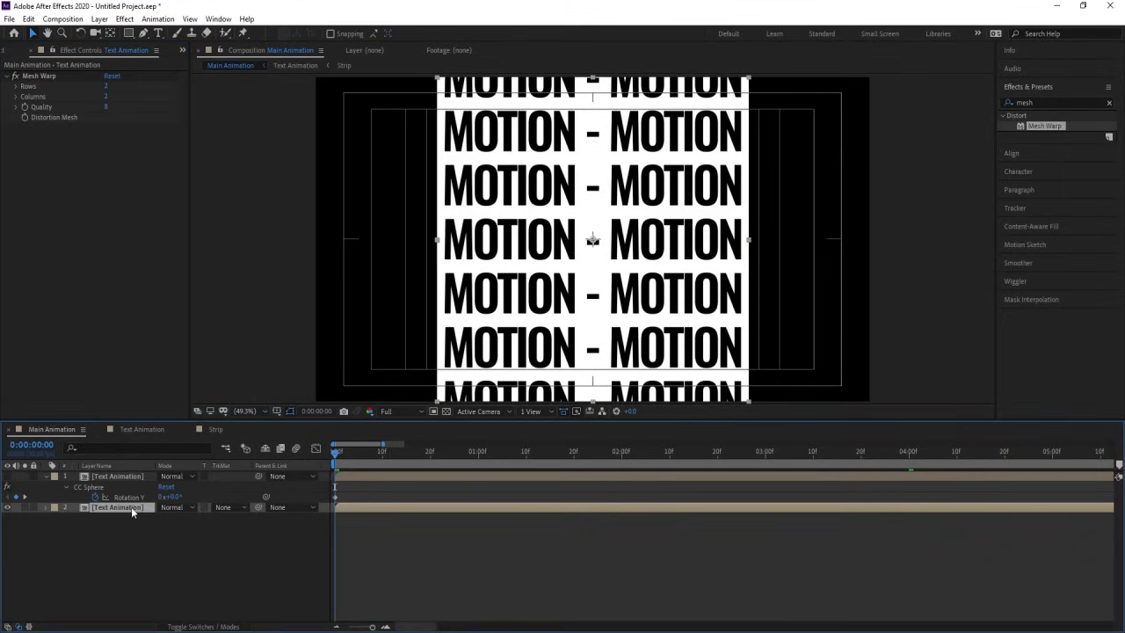
{"action": "left_click", "coordinate": [51, 75]}
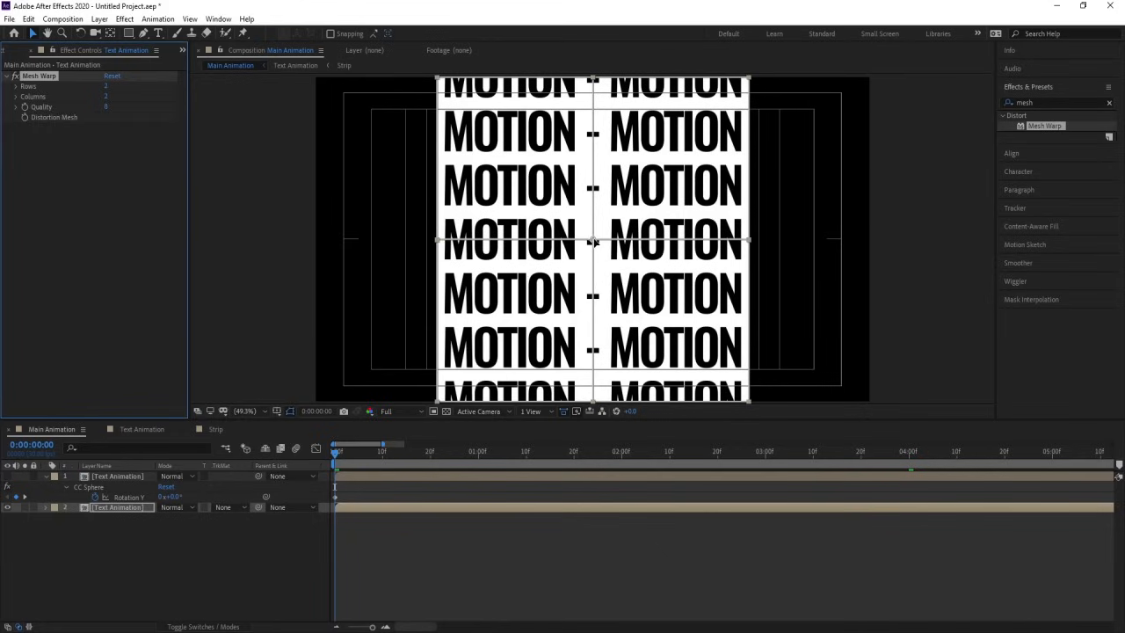
Step: Try pulling the right tangent of the mesh's centre point inward and undo that warp
{"action": "left_click", "coordinate": [594, 243]}
{"action": "scroll", "coordinate": [635, 246], "scroll_direction": "up", "scroll_amount": 2}
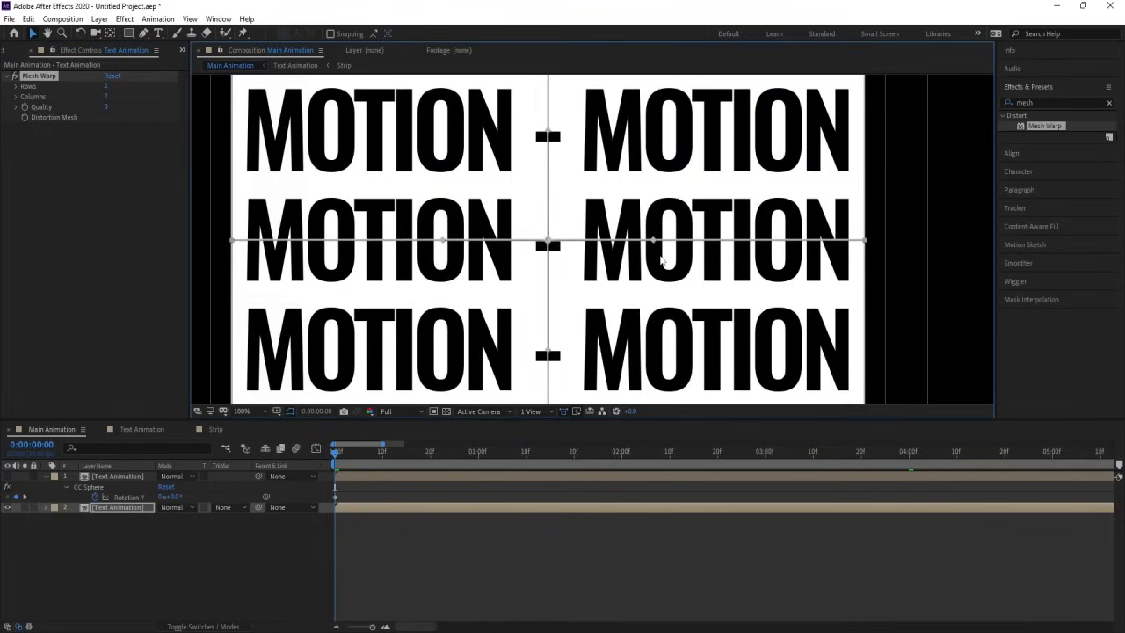
{"action": "left_click_drag", "start_coordinate": [655, 244], "coordinate": [573, 244]}
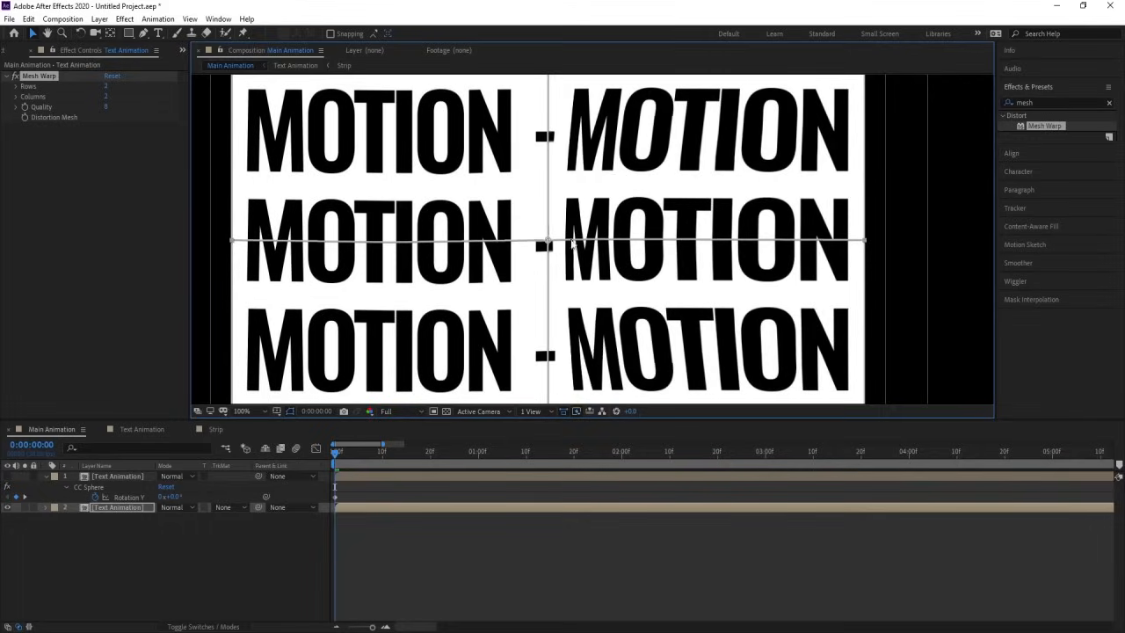
{"action": "key", "text": "ctrl+z"}
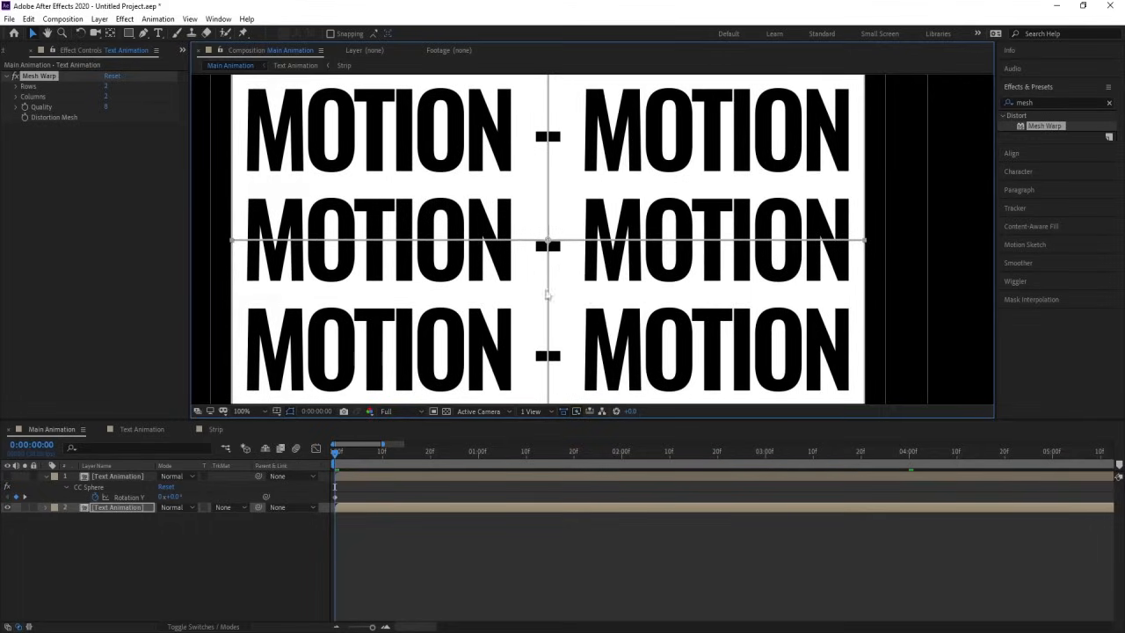
Step: Shorten the right tangent of the Mesh Warp centre point so its handle sits just beside the point
{"action": "left_click", "coordinate": [44, 76]}
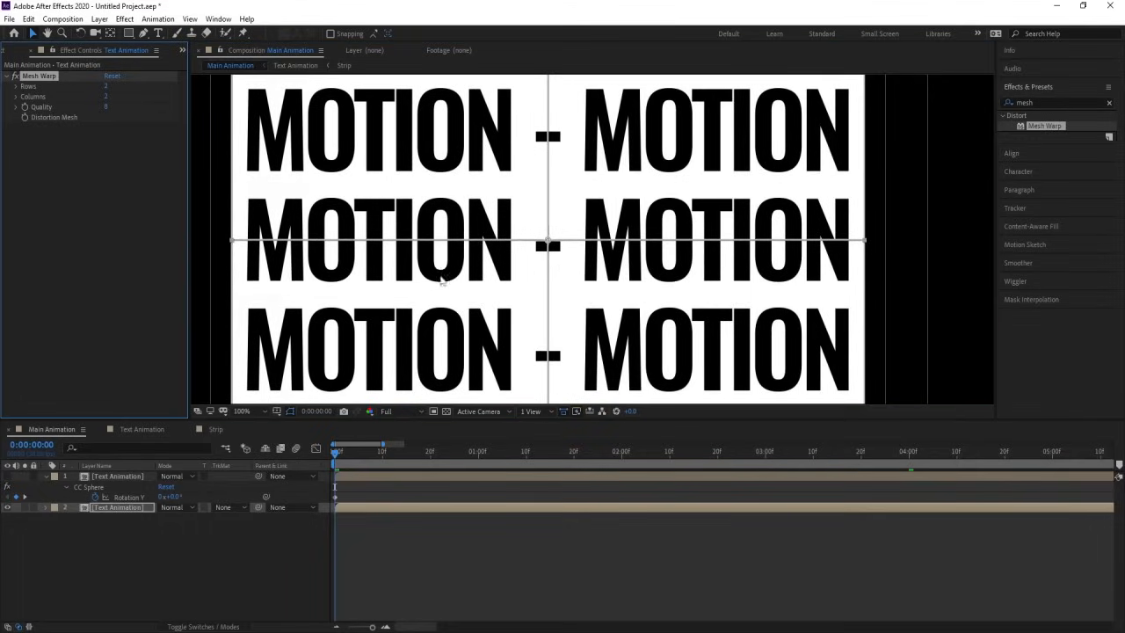
{"action": "left_click", "coordinate": [548, 243]}
{"action": "left_click_drag", "start_coordinate": [657, 245], "coordinate": [477, 209]}
{"action": "scroll", "coordinate": [555, 244], "scroll_direction": "up", "scroll_amount": 6}
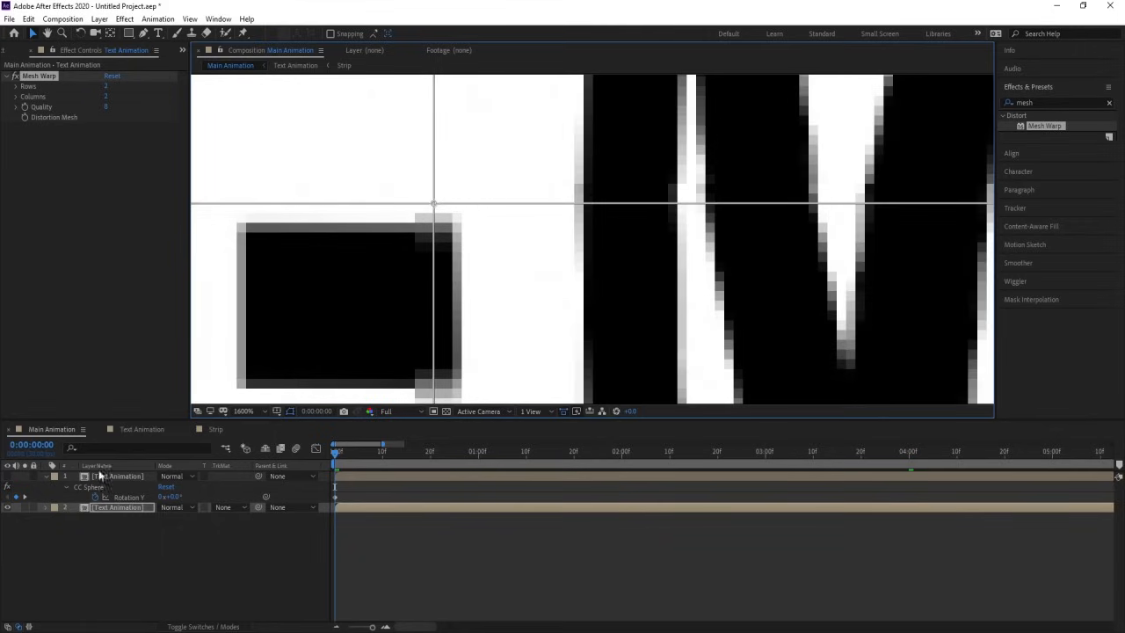
{"action": "left_click", "coordinate": [129, 508]}
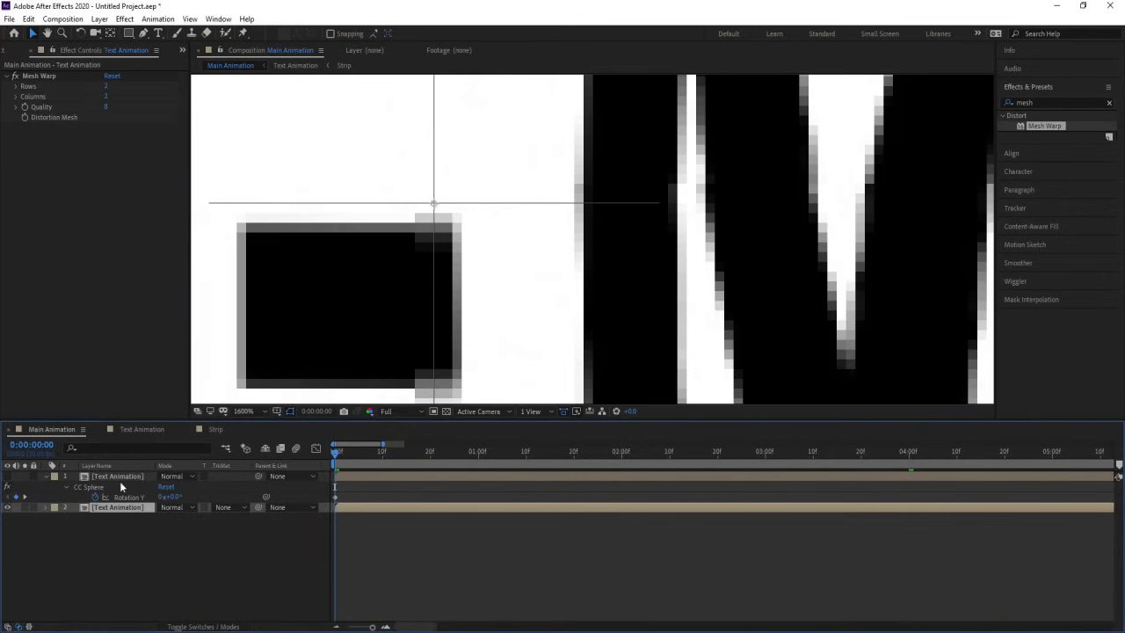
{"action": "left_click", "coordinate": [37, 76]}
{"action": "left_click_drag", "start_coordinate": [439, 206], "coordinate": [466, 206]}
{"action": "key", "text": "comma"}
{"action": "key", "text": "comma"}
{"action": "key", "text": "comma"}
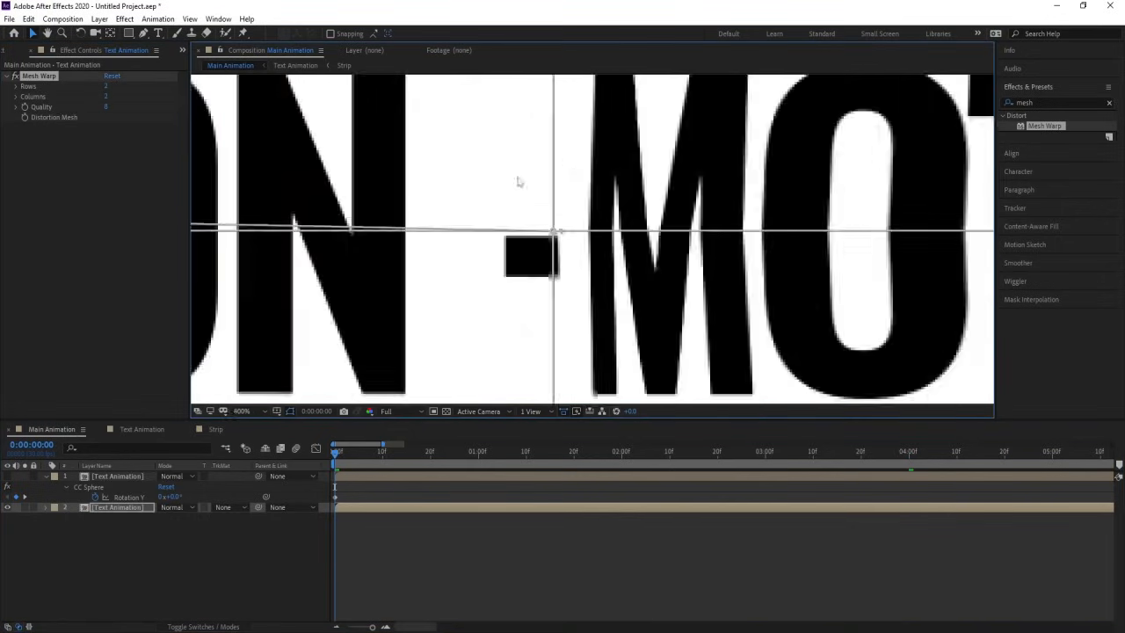
{"action": "key", "text": "comma"}
{"action": "key", "text": "comma"}
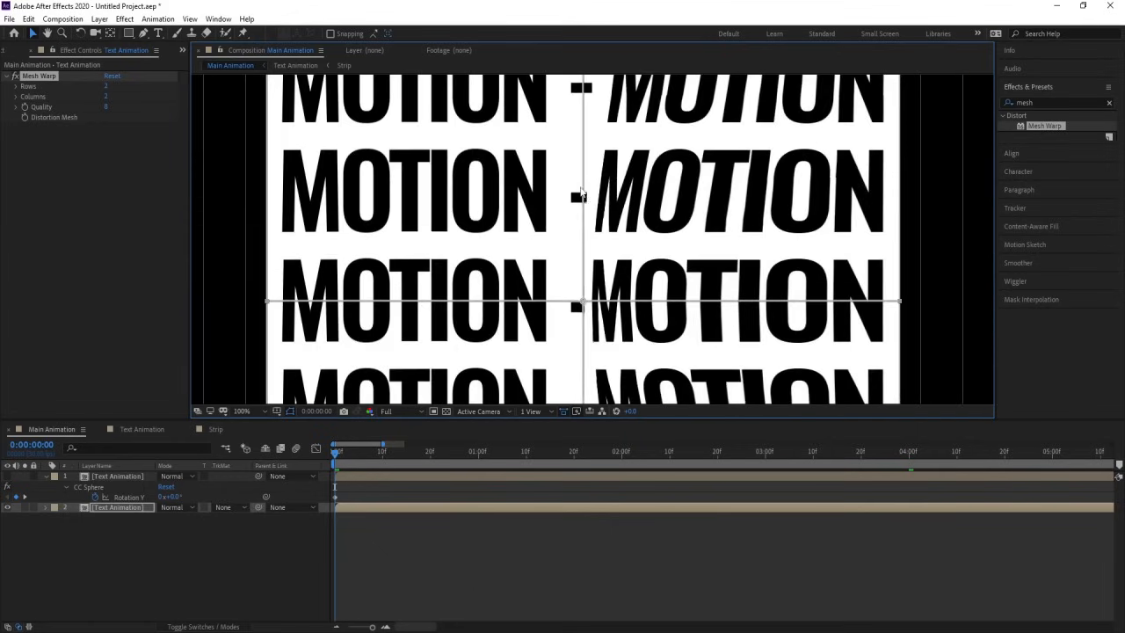
Step: Shorten the centre point's upper tangent so its handle sits just above the point
{"action": "left_click", "coordinate": [580, 303]}
{"action": "left_click_drag", "start_coordinate": [584, 197], "coordinate": [583, 301]}
{"action": "scroll", "coordinate": [584, 302], "scroll_direction": "up", "scroll_amount": 3}
{"action": "left_click_drag", "start_coordinate": [570, 261], "coordinate": [575, 281]}
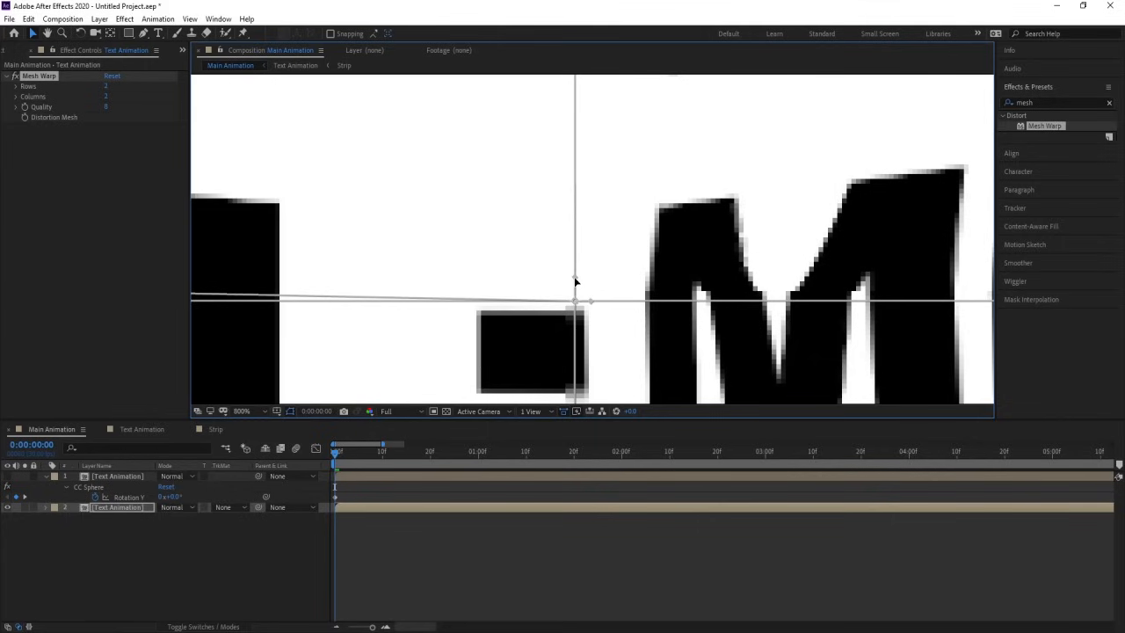
{"action": "scroll", "coordinate": [377, 279], "scroll_direction": "down", "scroll_amount": 4}
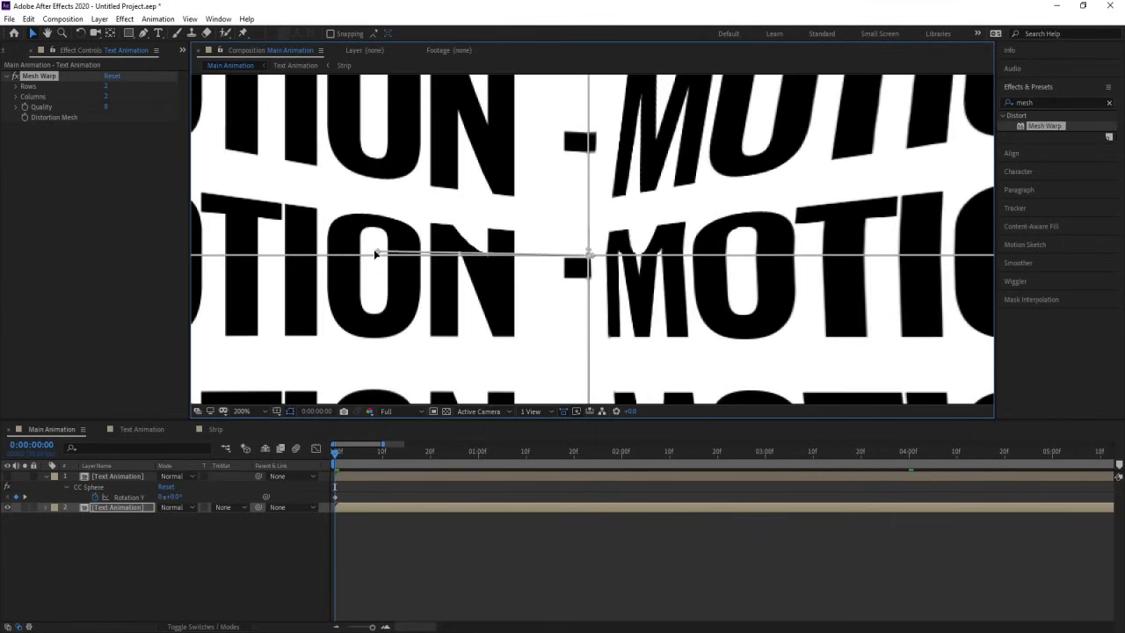
Step: Shorten the centre point's left tangent to match the right one, pinching the text horizontally toward the middle
{"action": "left_click_drag", "start_coordinate": [374, 253], "coordinate": [602, 265]}
{"action": "scroll", "coordinate": [578, 256], "scroll_direction": "up", "scroll_amount": 4}
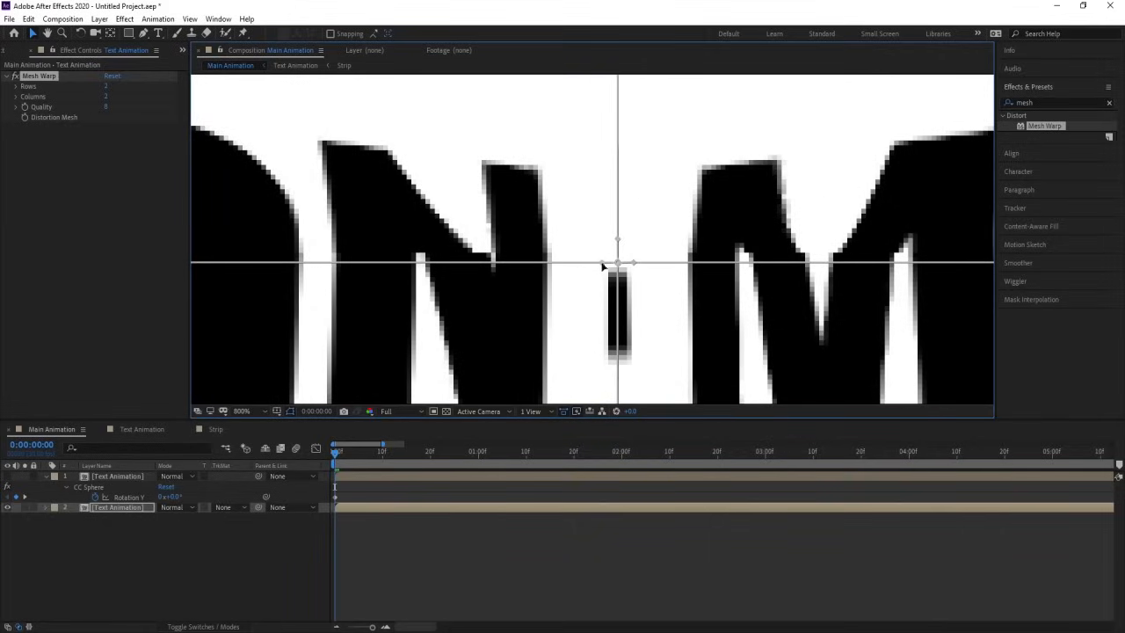
{"action": "scroll", "coordinate": [603, 266], "scroll_direction": "down", "scroll_amount": 5}
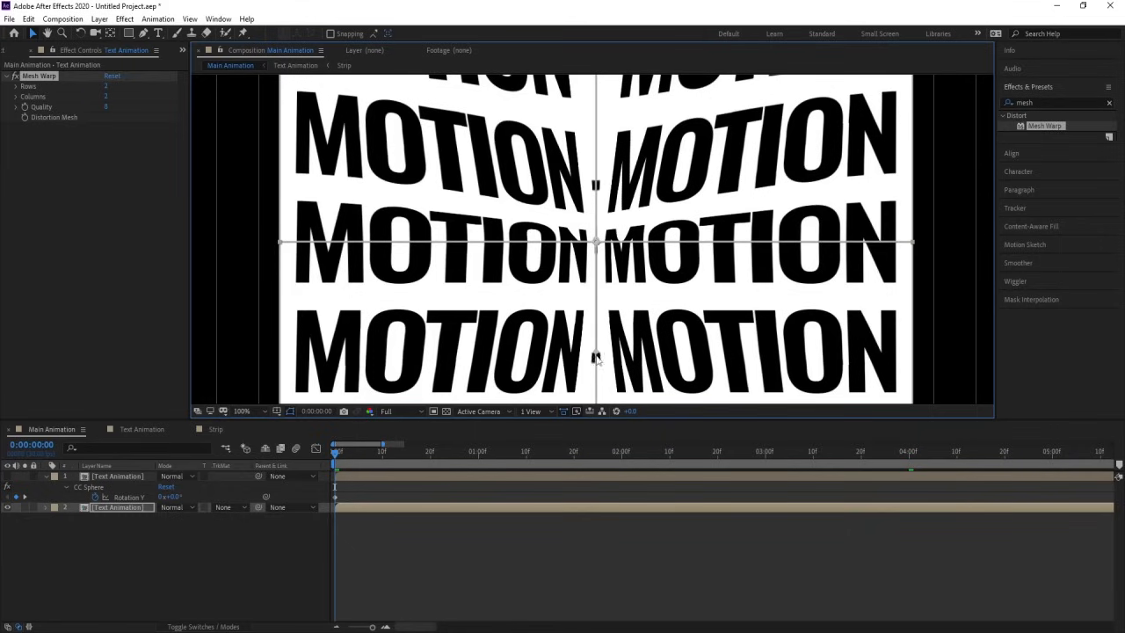
Step: Shorten the centre point's lower tangent to just below the point, completing the pinch toward the centre
{"action": "left_click_drag", "start_coordinate": [595, 356], "coordinate": [623, 276]}
{"action": "scroll", "coordinate": [597, 250], "scroll_direction": "up", "scroll_amount": 5}
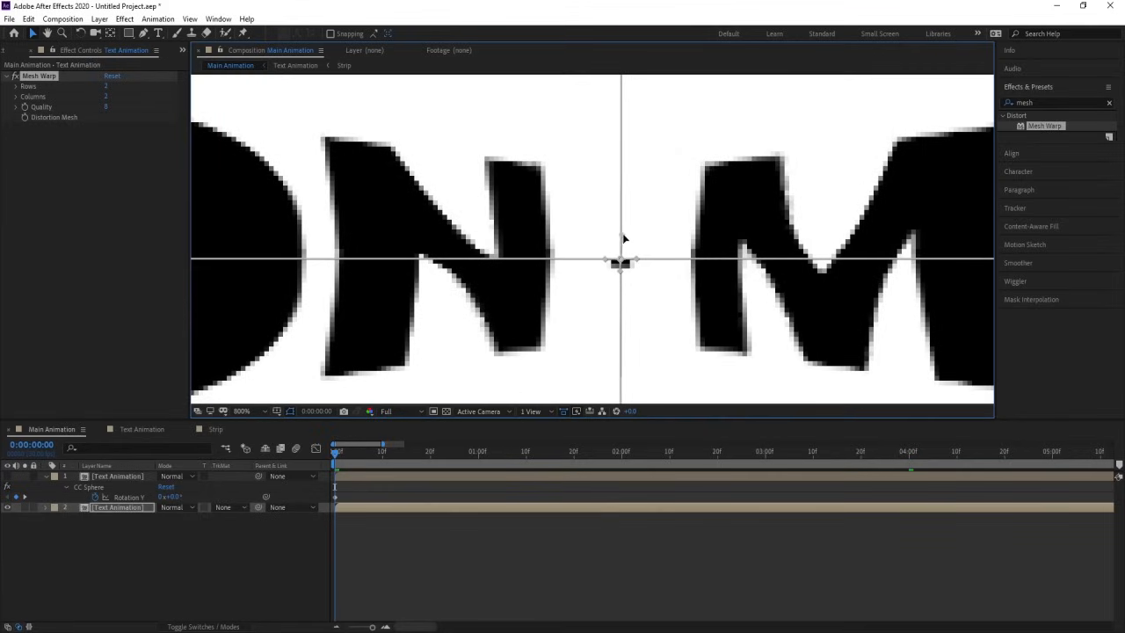
{"action": "scroll", "coordinate": [623, 250], "scroll_direction": "down", "scroll_amount": 5}
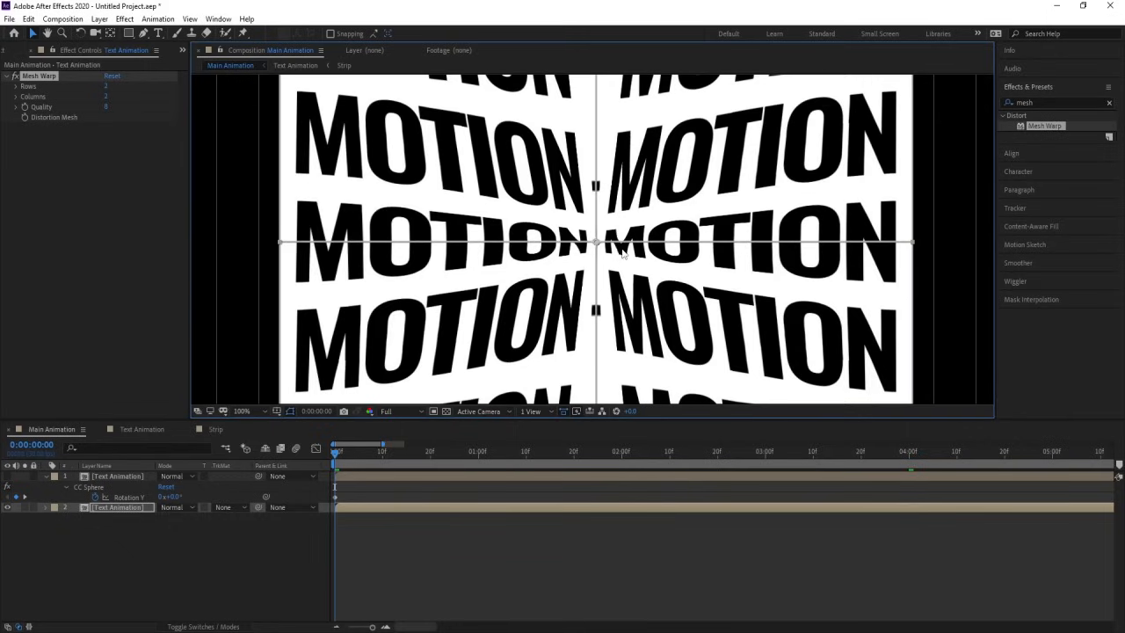
{"action": "scroll", "coordinate": [790, 256], "scroll_direction": "down", "scroll_amount": 1}
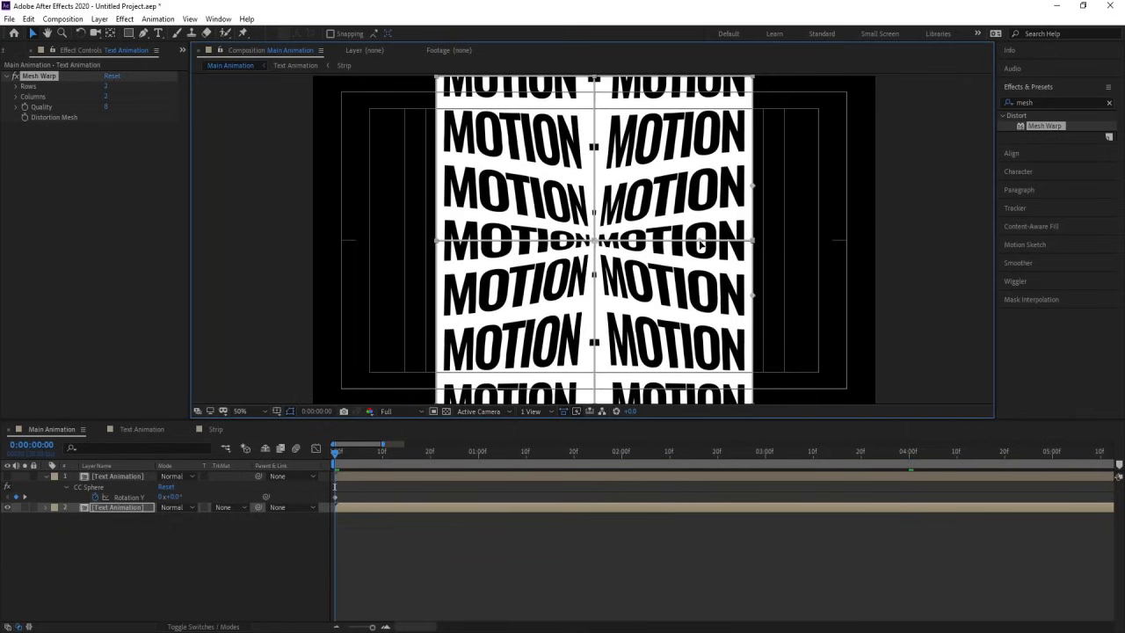
Step: Extend the Mesh Warp right edge midpoint's inner tangent toward the mesh centre
{"action": "left_click_drag", "start_coordinate": [700, 243], "coordinate": [597, 241]}
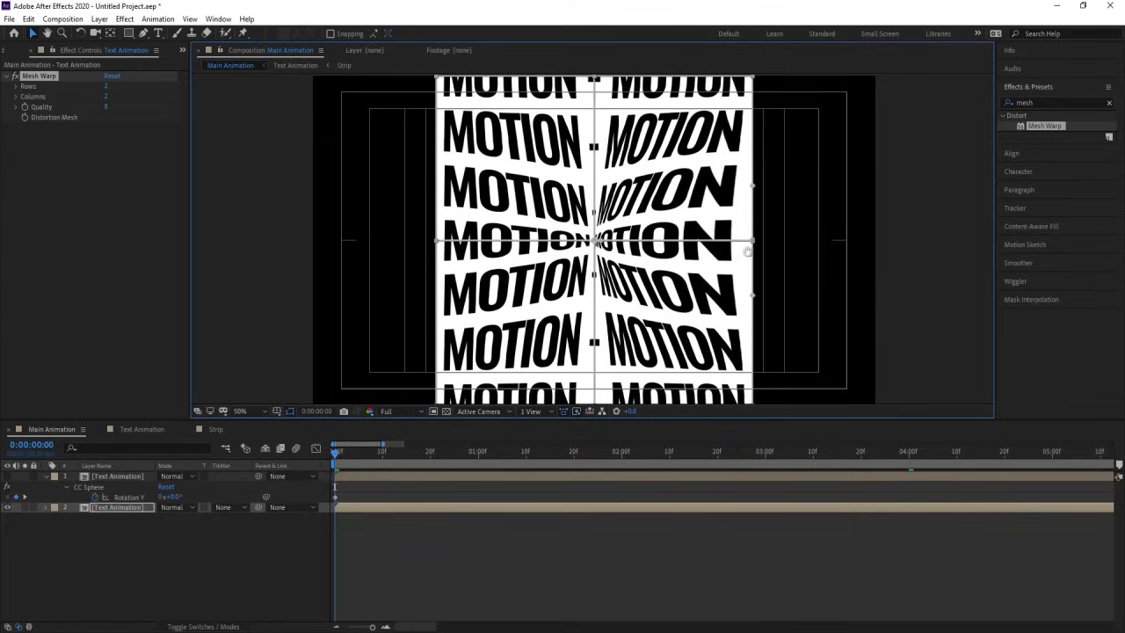
{"action": "key", "text": "space"}
{"action": "key", "text": "space"}
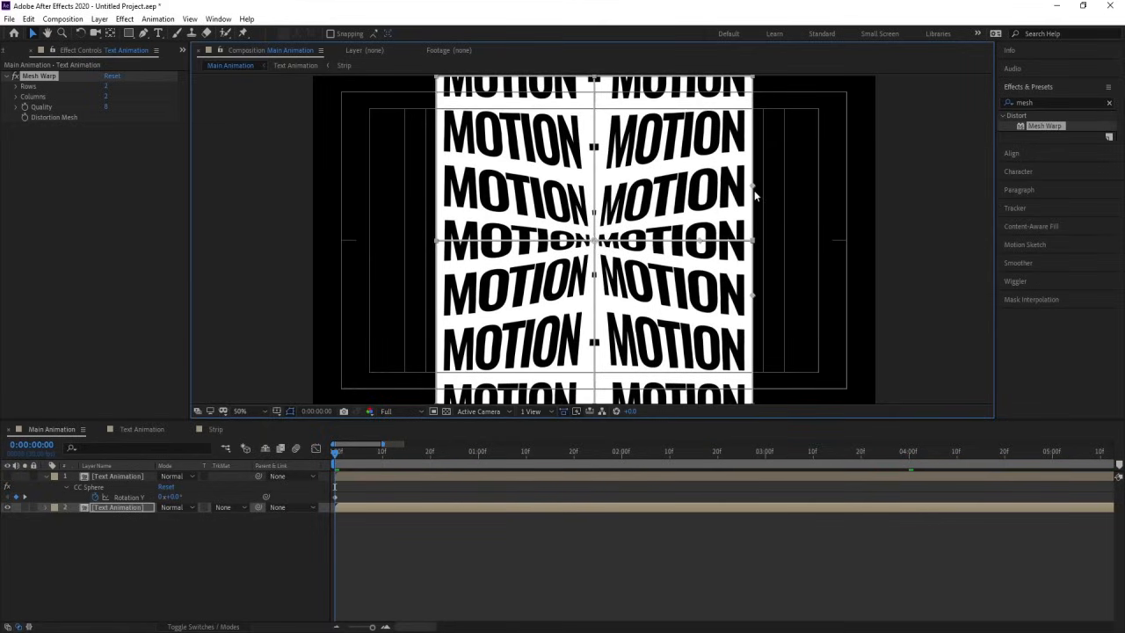
{"action": "left_click_drag", "start_coordinate": [700, 242], "coordinate": [644, 244]}
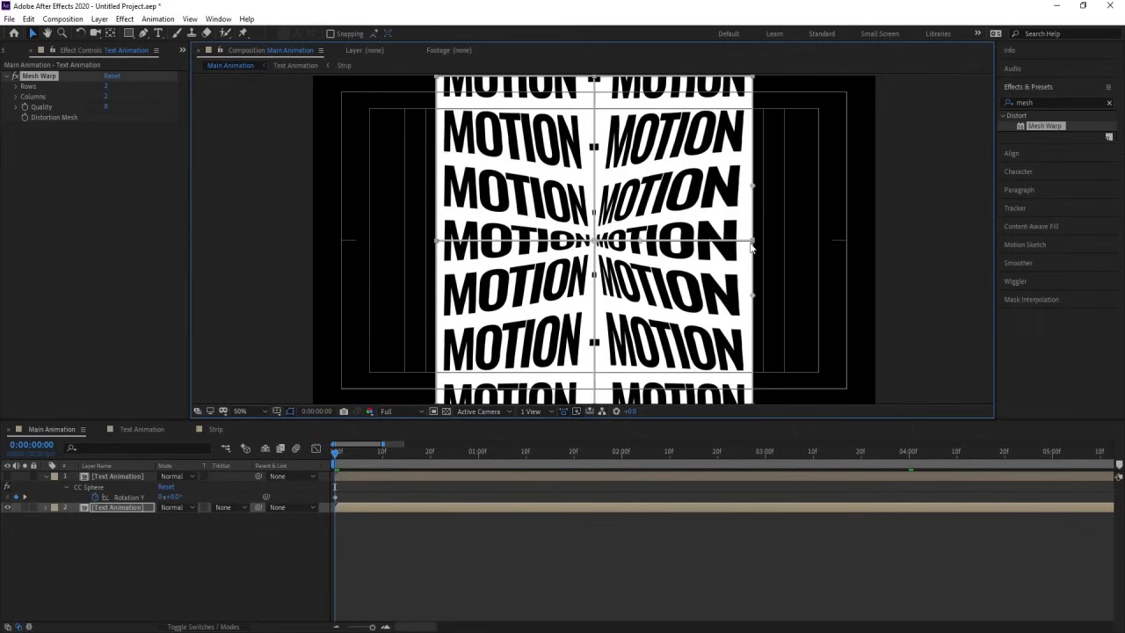
Step: Extend the left edge midpoint's inner tangent almost to the mesh centre and match it with the right edge midpoint's tangent
{"action": "left_click", "coordinate": [437, 242]}
{"action": "left_click_drag", "start_coordinate": [494, 246], "coordinate": [584, 243]}
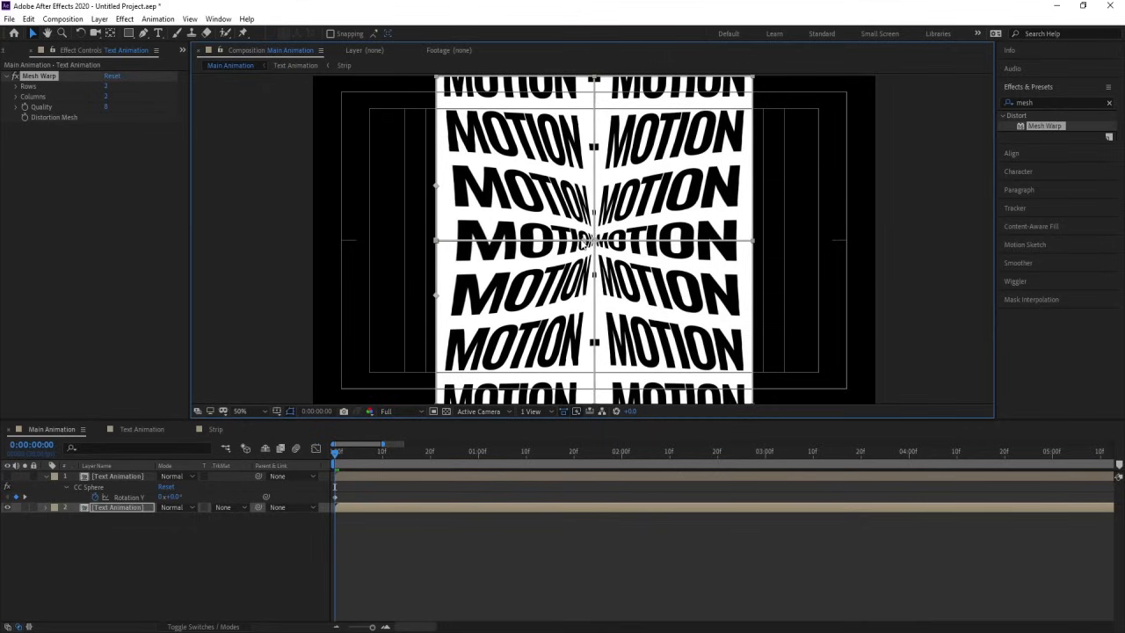
{"action": "left_click", "coordinate": [754, 242]}
{"action": "left_click_drag", "start_coordinate": [597, 241], "coordinate": [605, 244]}
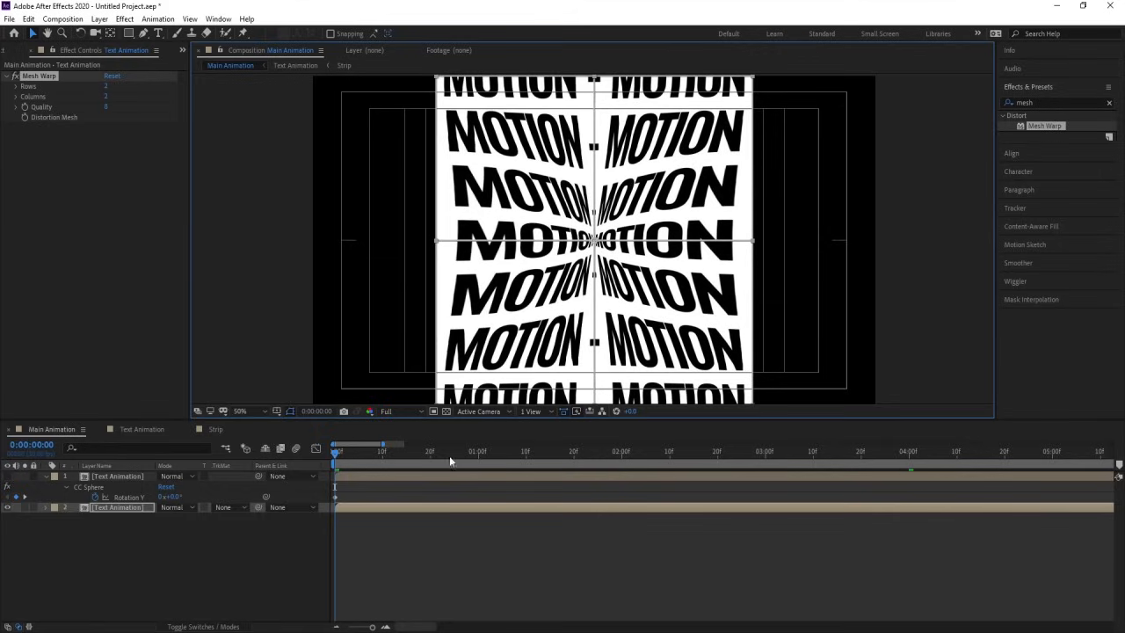
Step: Preview the pinched background text and set its Mesh Warp Quality to 10
{"action": "key", "text": "space"}
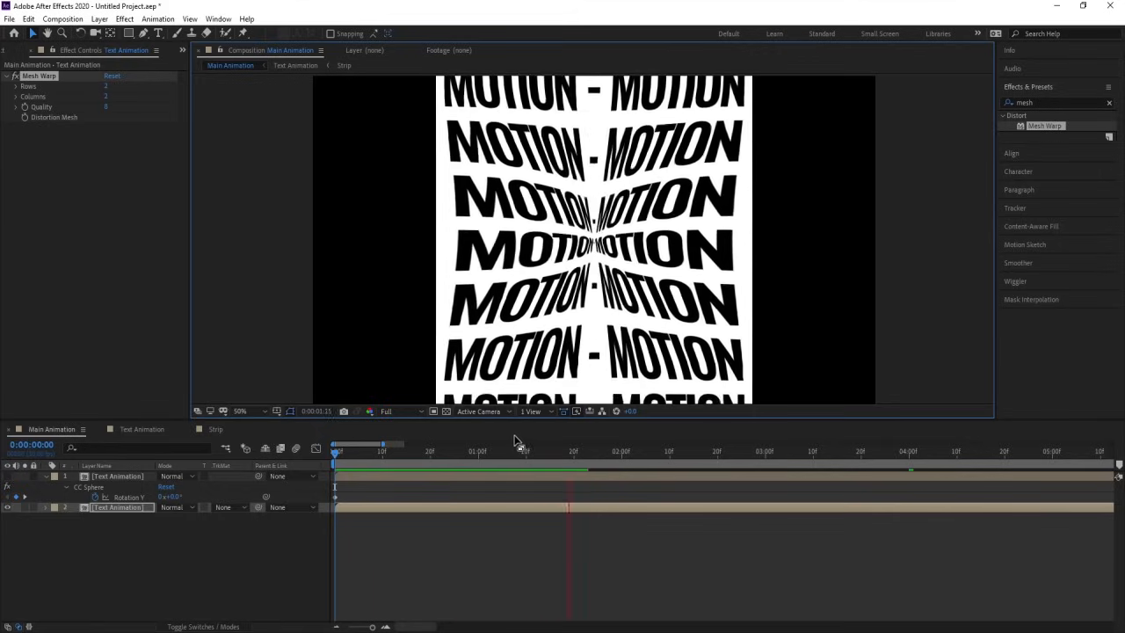
{"action": "key", "text": "space"}
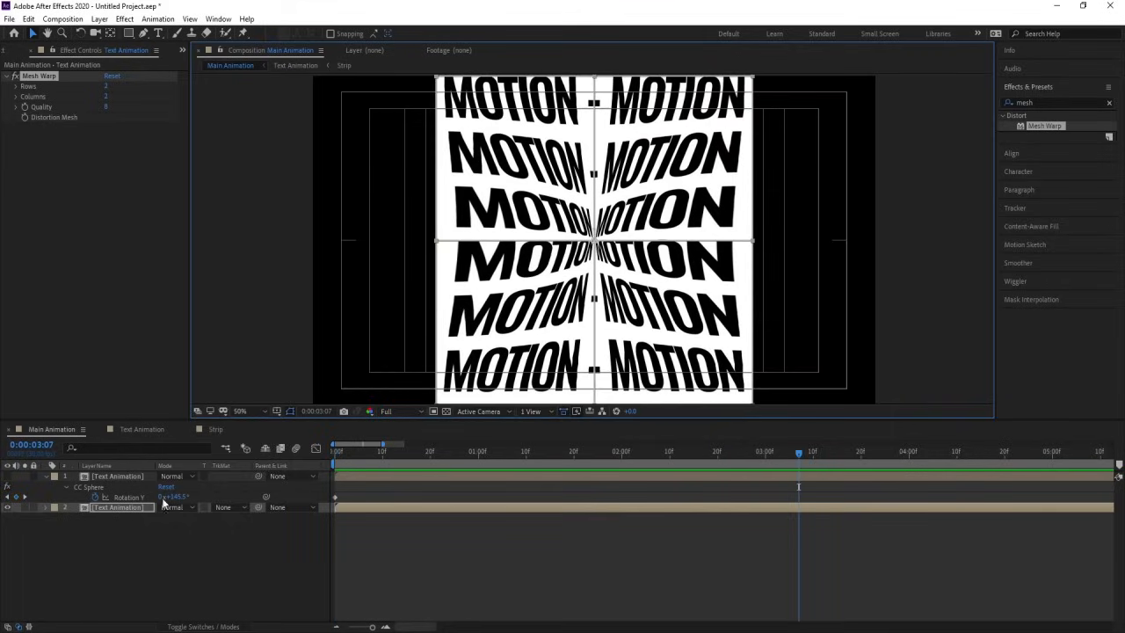
{"action": "left_click", "coordinate": [148, 508]}
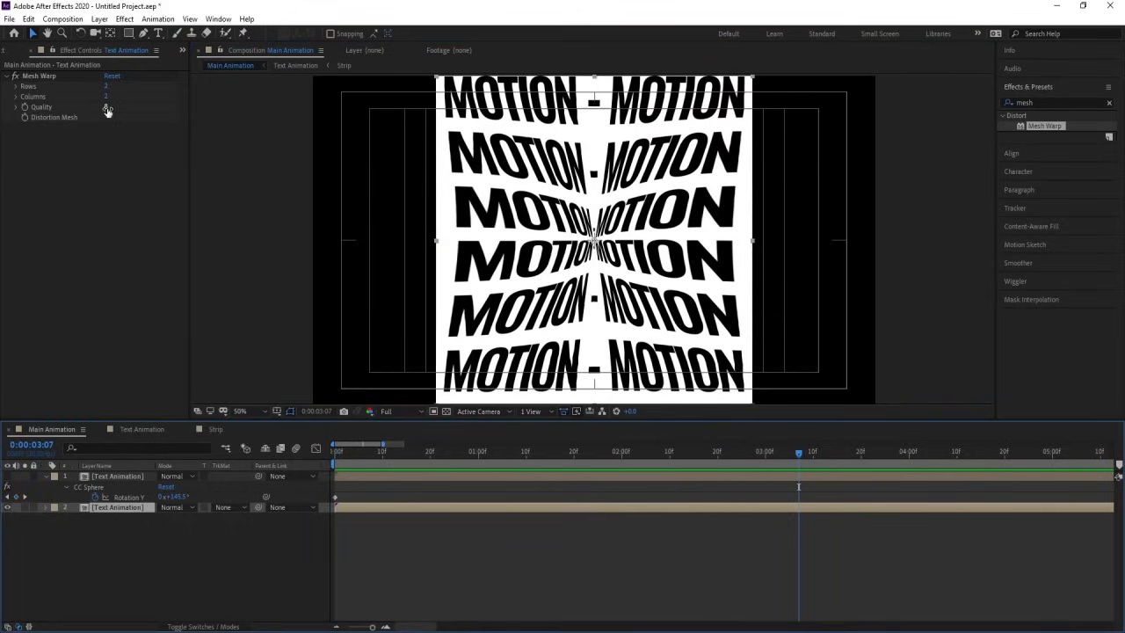
{"action": "left_click_drag", "start_coordinate": [106, 107], "coordinate": [127, 110]}
Step: Make the sphere layer visible and preview it rotating over the warped background, returning to the first frame
{"action": "key", "text": "Home"}
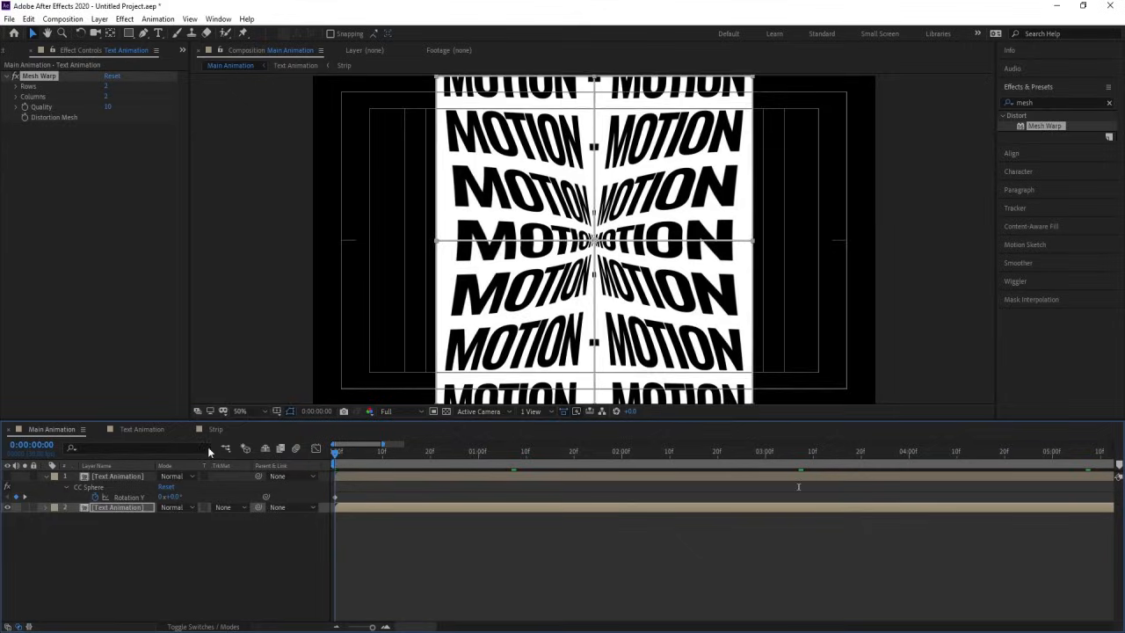
{"action": "key", "text": "space"}
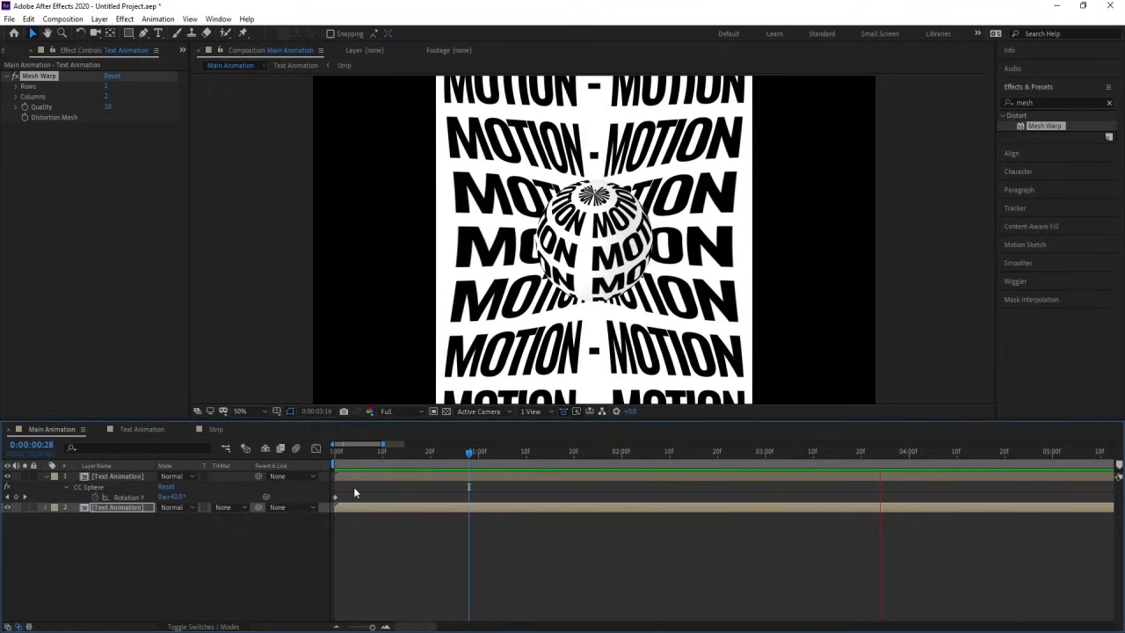
{"action": "key", "text": "space"}
{"action": "key", "text": "space"}
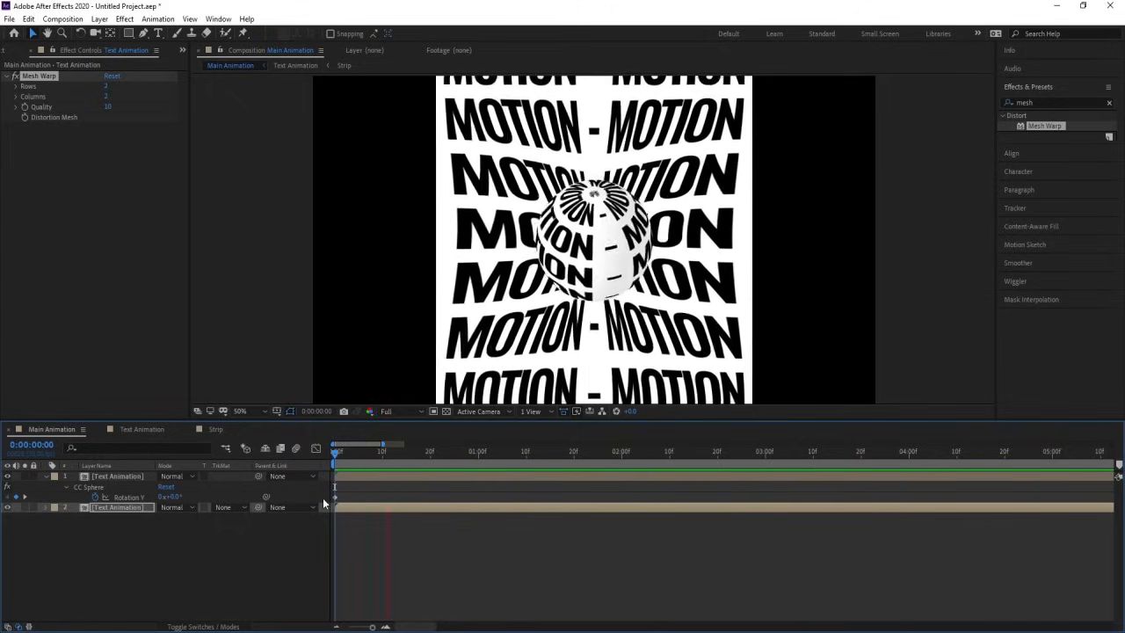
{"action": "key", "text": "space"}
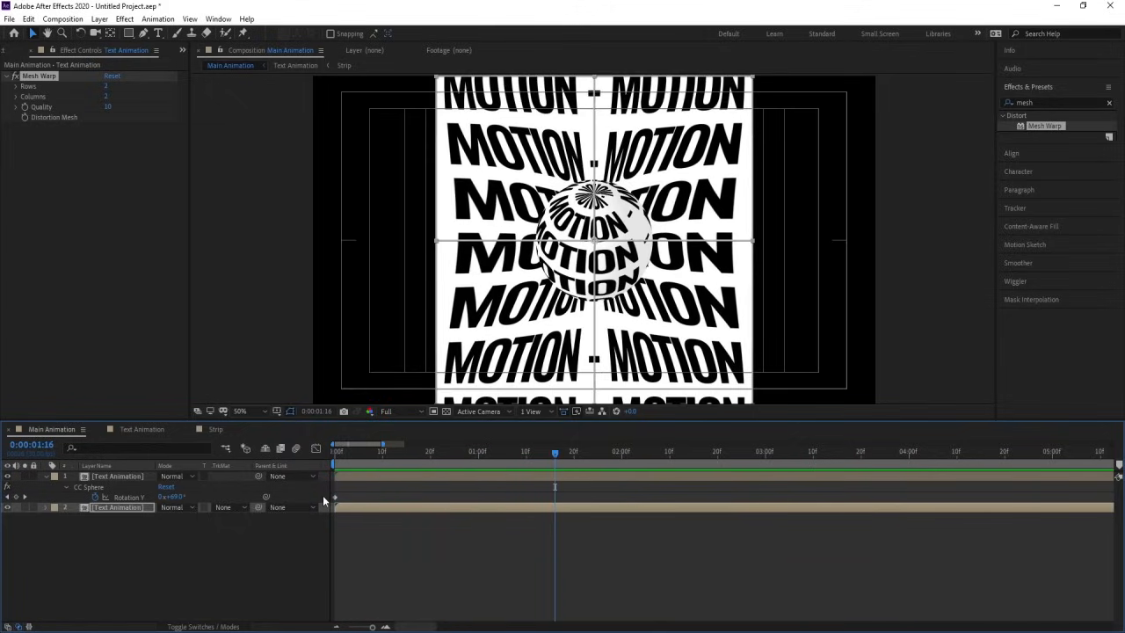
{"action": "key", "text": "space"}
{"action": "key", "text": "space"}
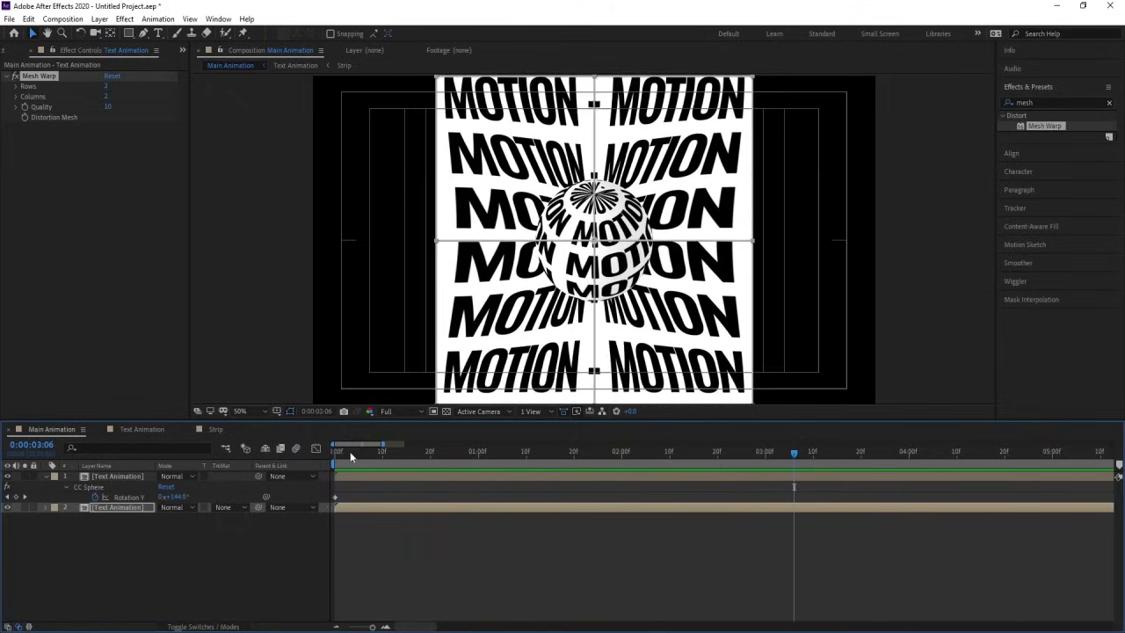
{"action": "left_click_drag", "start_coordinate": [350, 456], "coordinate": [136, 474]}
Step: Pre-compose the background Text Animation layer, moving all attributes into the new composition
{"action": "left_click", "coordinate": [128, 512]}
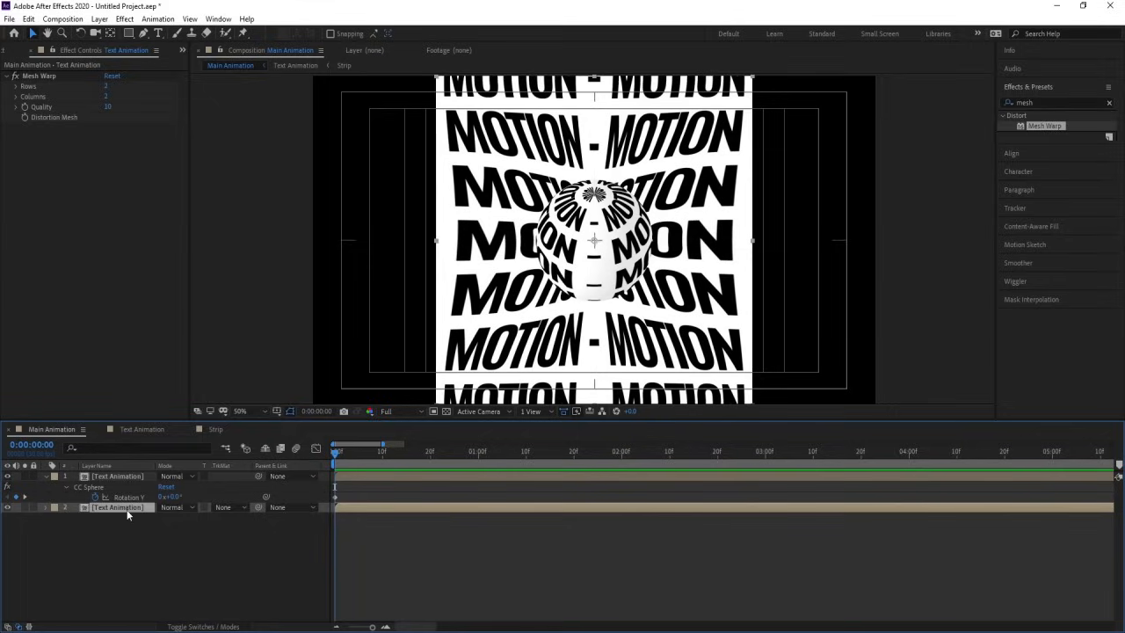
{"action": "key", "text": "ctrl+shift+c"}
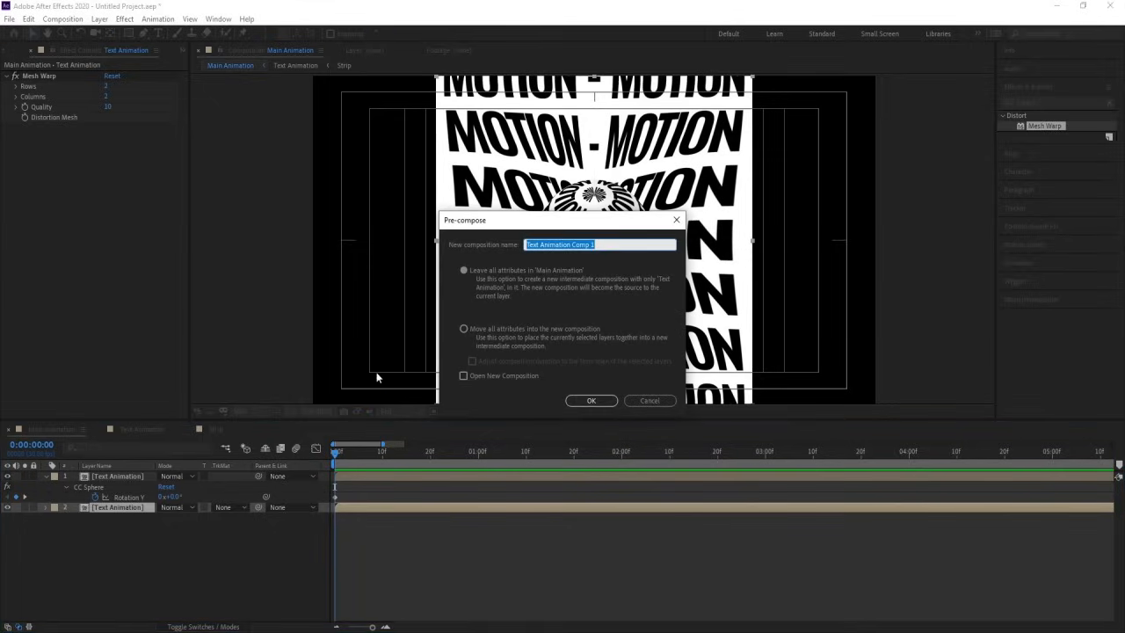
{"action": "left_click", "coordinate": [466, 326]}
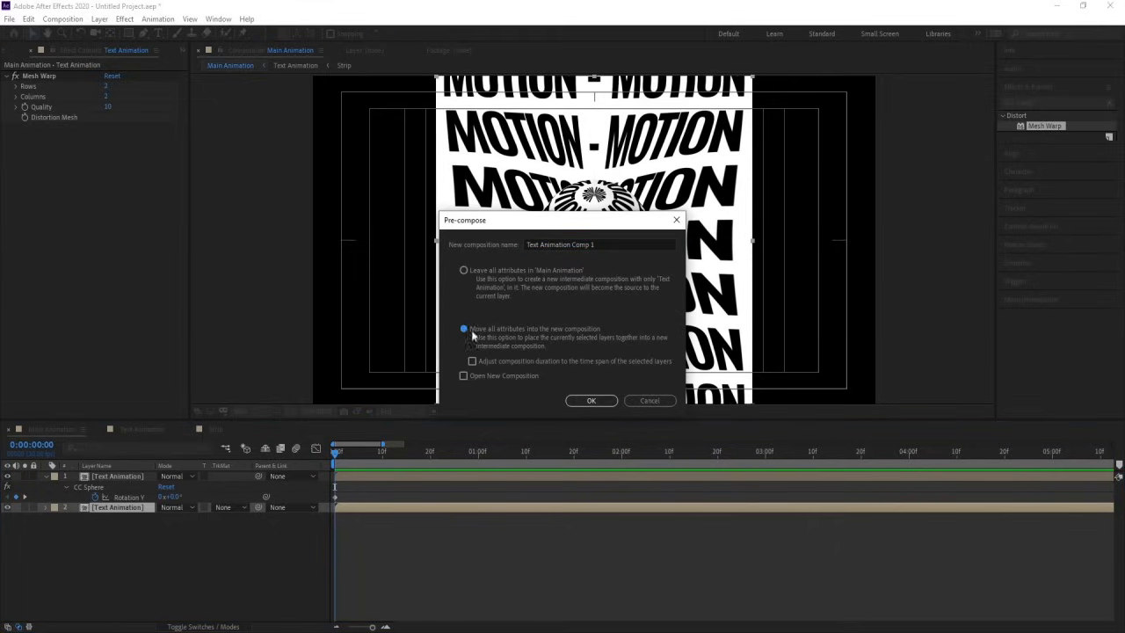
{"action": "left_click", "coordinate": [590, 402]}
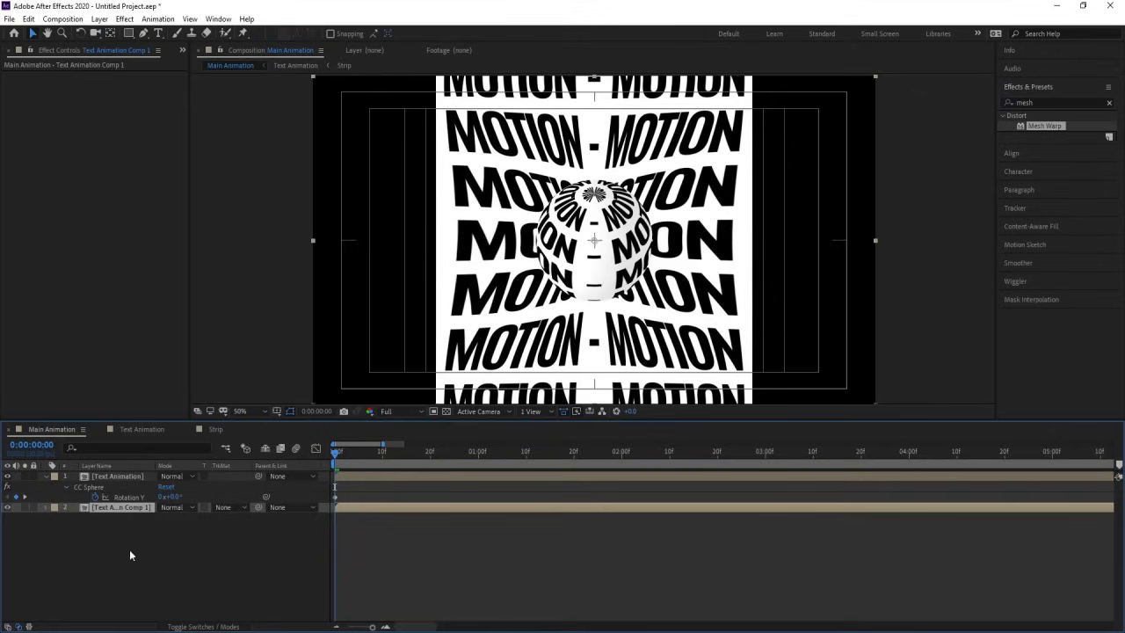
Step: Set the width of the background's new pre-composition to 1080 px and return to the Main Animation composition
{"action": "double_click", "coordinate": [123, 509]}
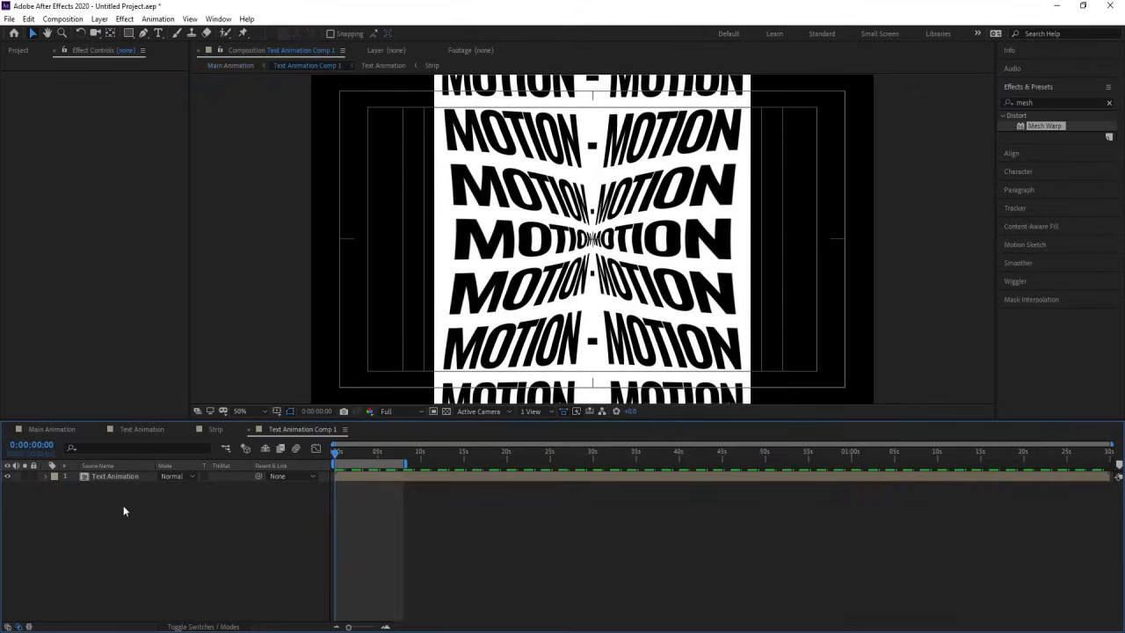
{"action": "key", "text": "ctrl+k"}
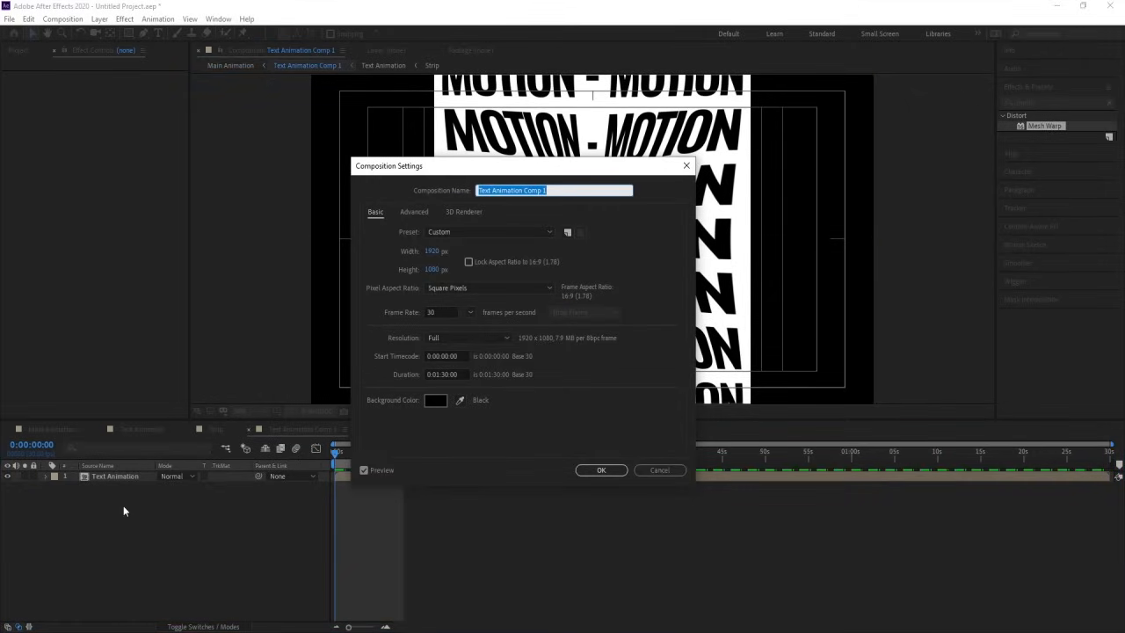
{"action": "left_click", "coordinate": [433, 252]}
{"action": "type", "text": "1080"}
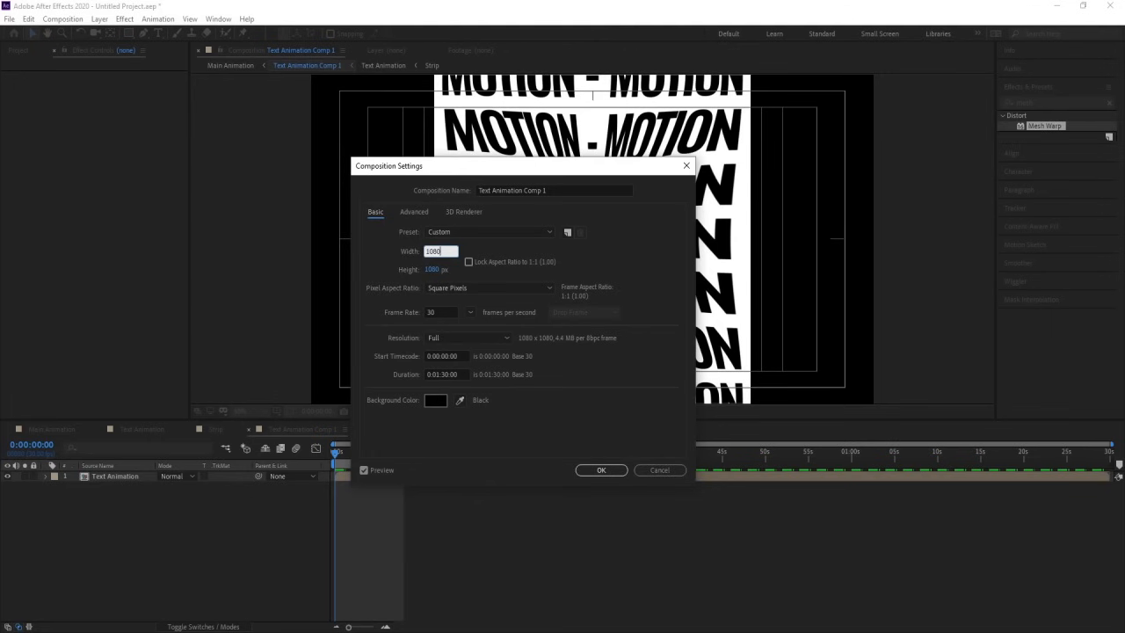
{"action": "key", "text": "Return"}
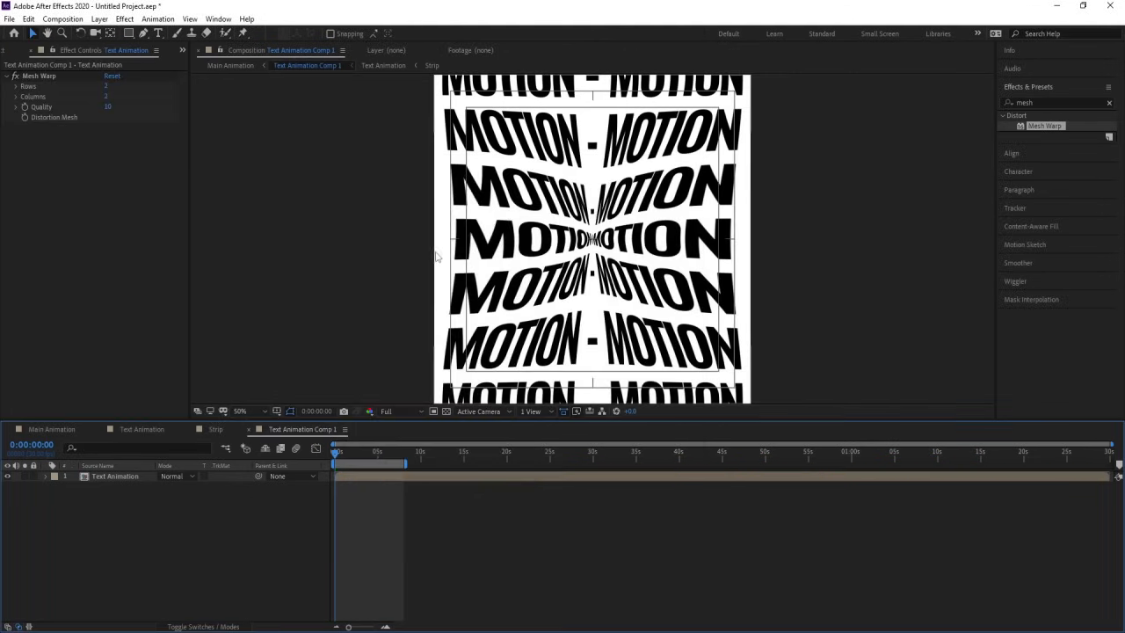
{"action": "left_click", "coordinate": [61, 427]}
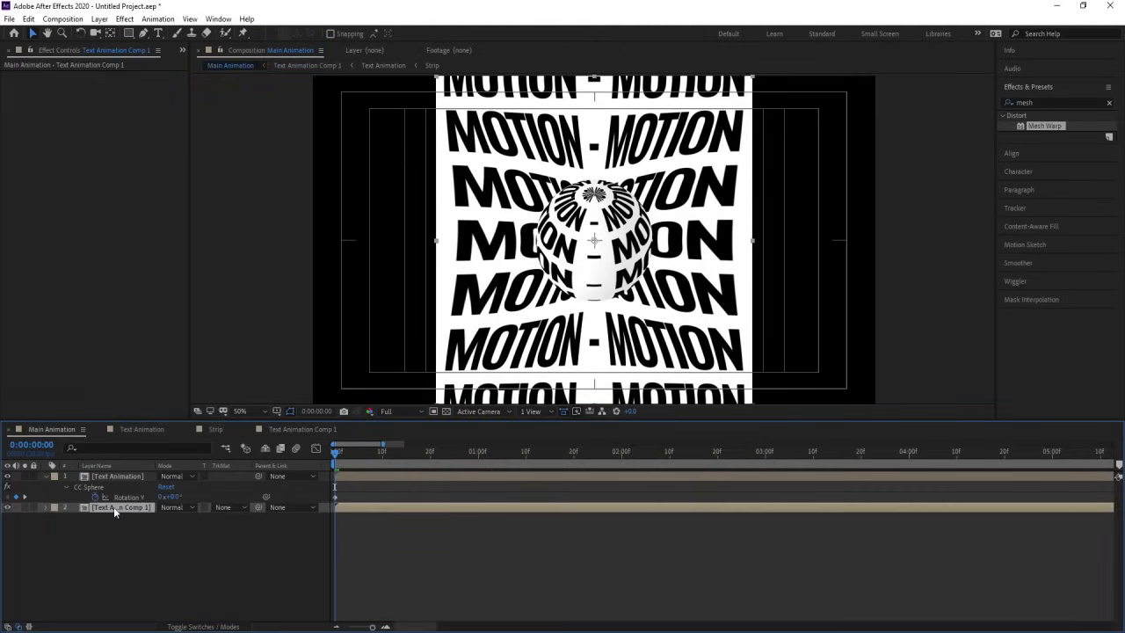
Step: Apply a second Mesh Warp to the pre-composed background layer with 2 rows and 2 columns
{"action": "double_click", "coordinate": [1035, 128]}
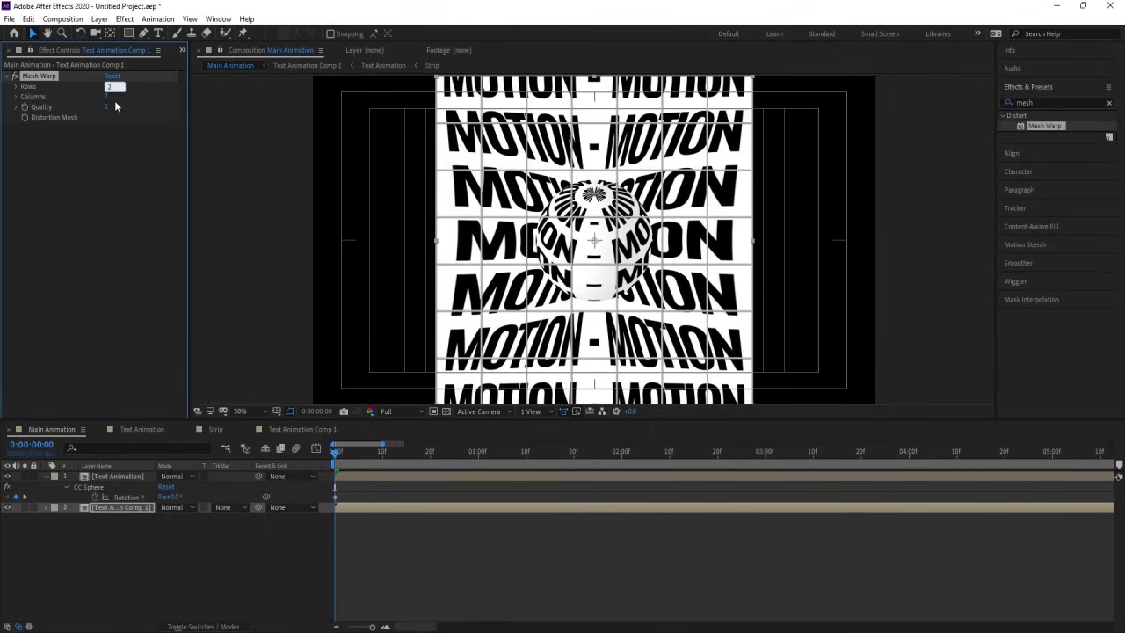
{"action": "type", "text": "2"}
{"action": "key", "text": "Tab"}
{"action": "type", "text": "2"}
{"action": "key", "text": "Return"}
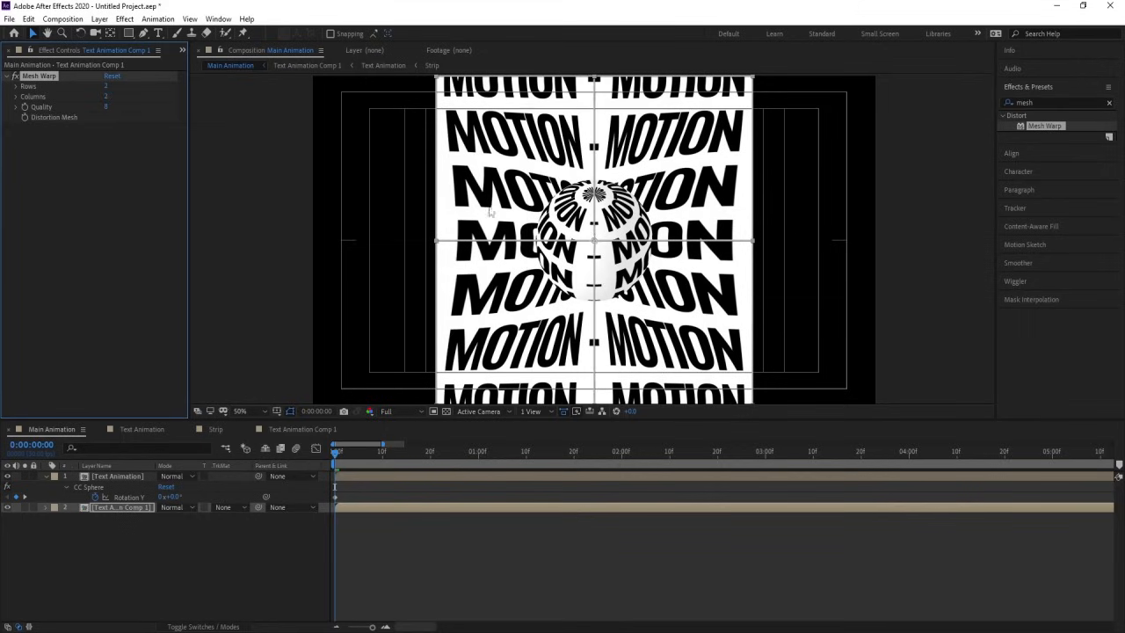
Step: Lengthen and rotate all four tangents of the new mesh's centre point clockwise to swirl the background text, and preview the motion
{"action": "left_click", "coordinate": [594, 240]}
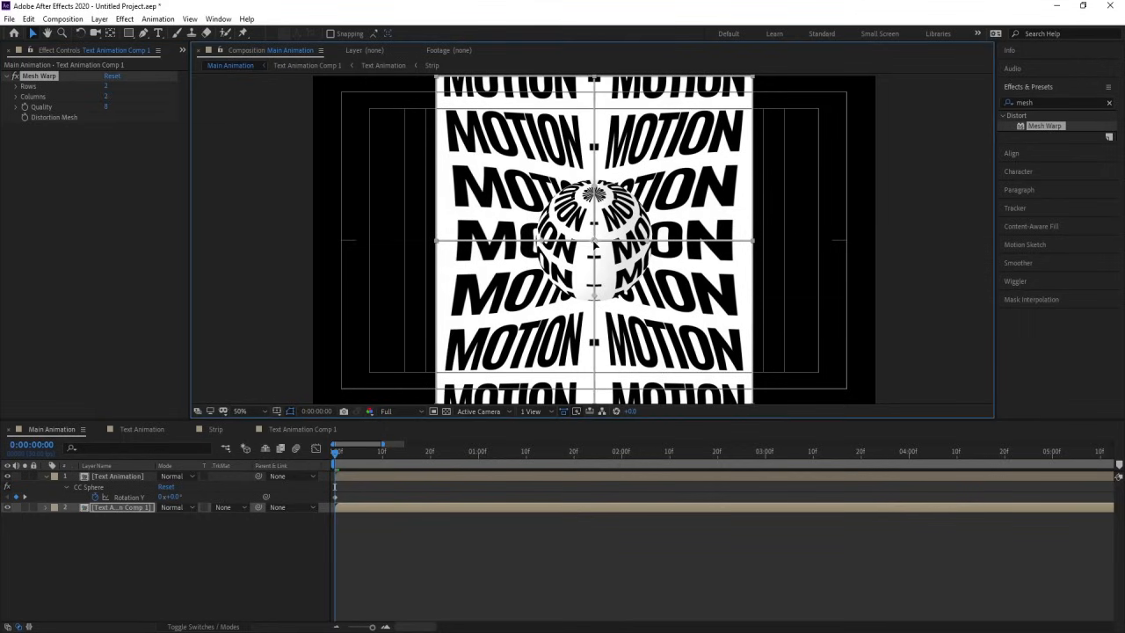
{"action": "left_click_drag", "start_coordinate": [594, 191], "coordinate": [661, 130]}
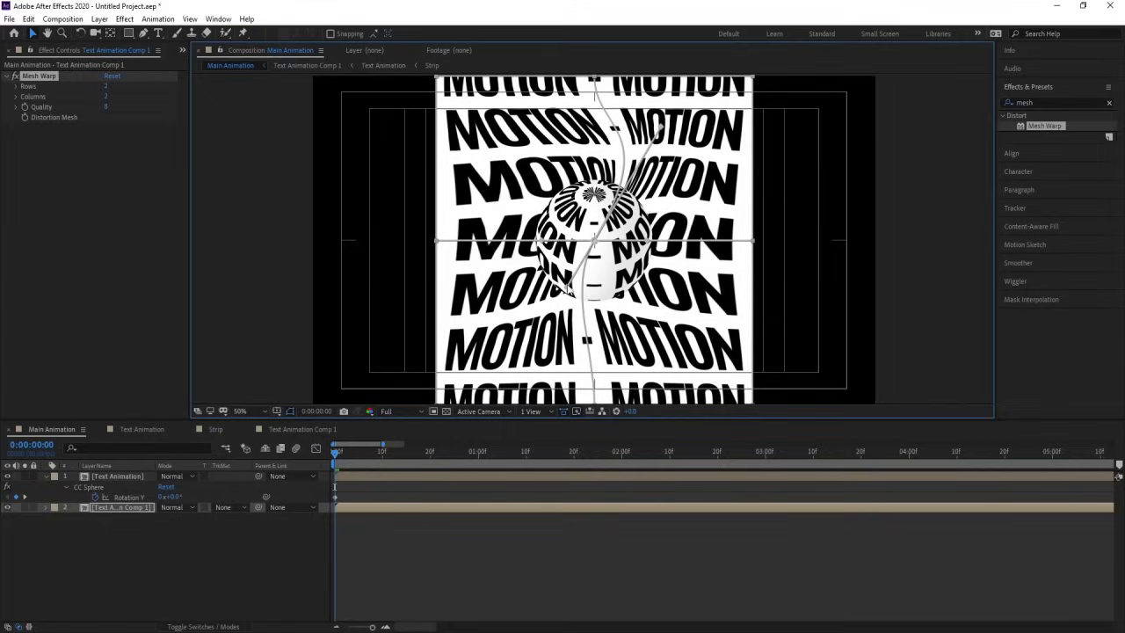
{"action": "left_click_drag", "start_coordinate": [567, 290], "coordinate": [548, 334]}
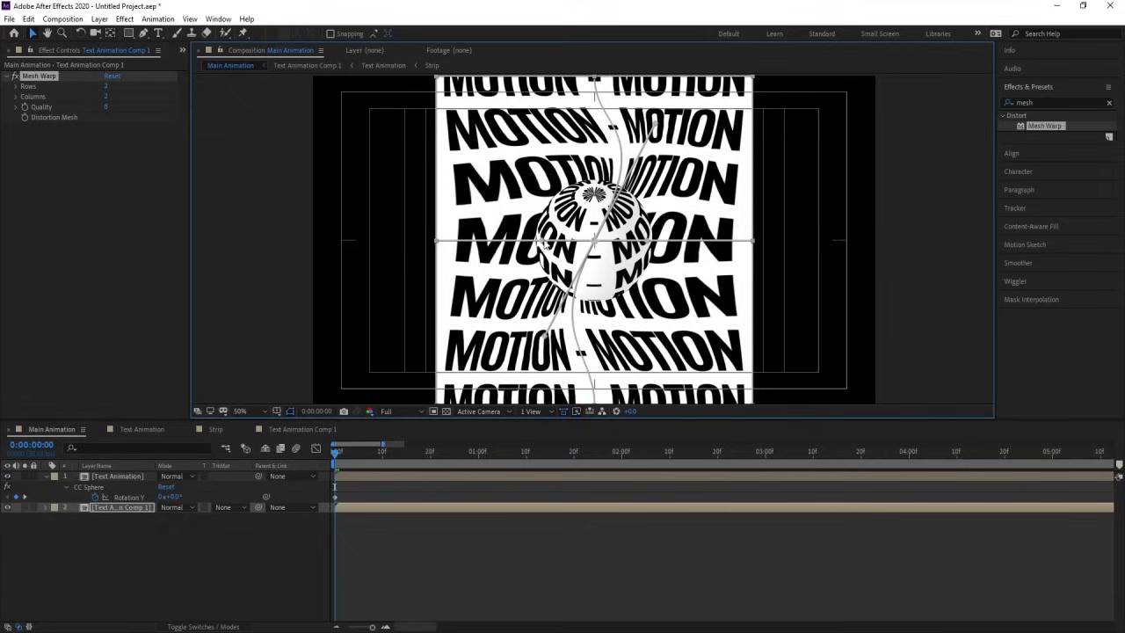
{"action": "left_click_drag", "start_coordinate": [543, 241], "coordinate": [526, 182]}
{"action": "left_click_drag", "start_coordinate": [633, 284], "coordinate": [671, 311]}
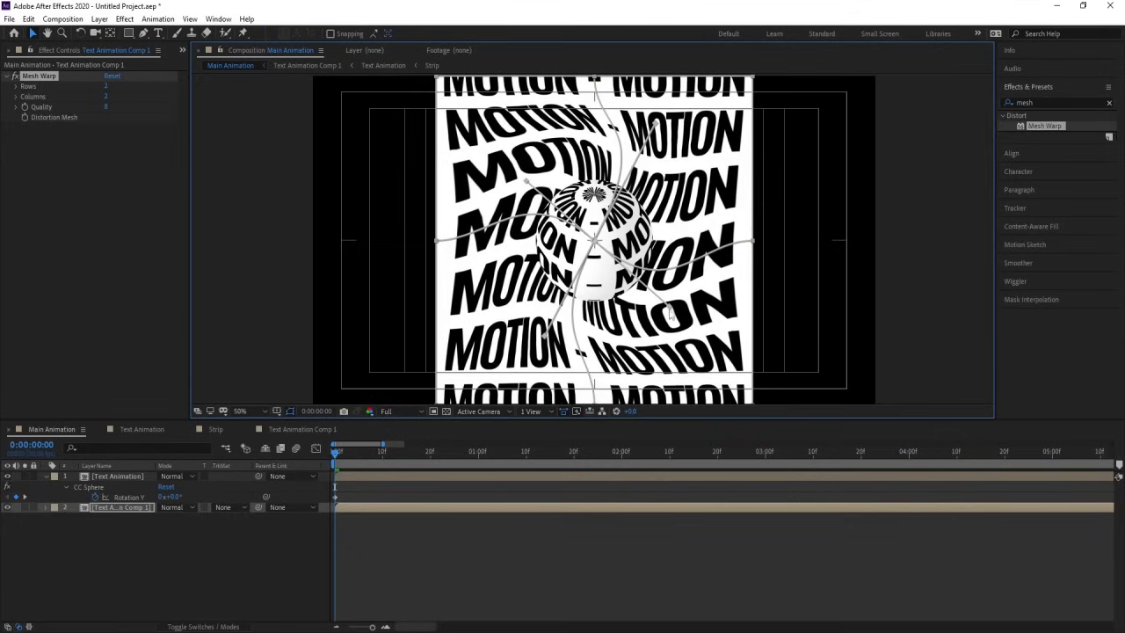
{"action": "key", "text": "space"}
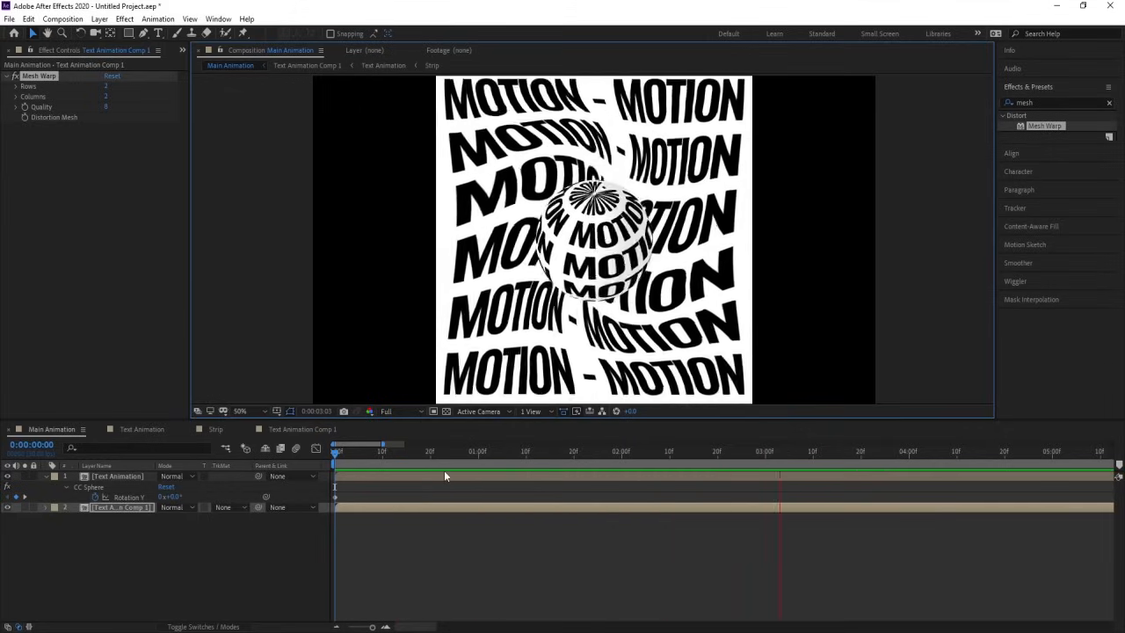
{"action": "key", "text": "space"}
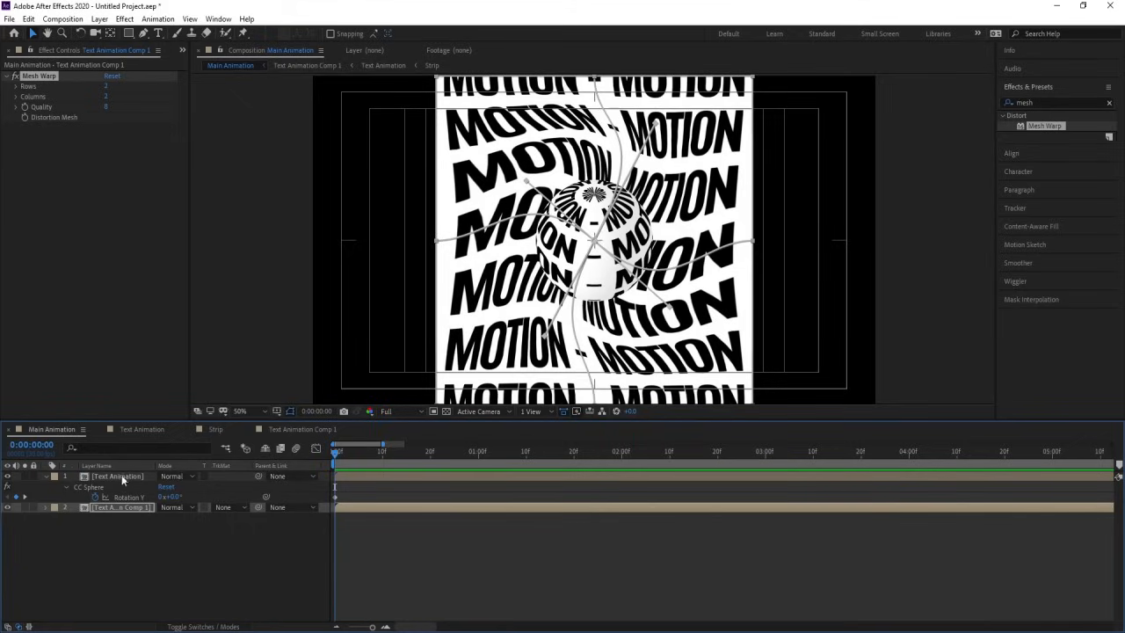
Step: Apply the Drop Shadow effect to the sphere's Text Animation layer, below the collapsed CC Sphere effect
{"action": "left_click", "coordinate": [120, 476]}
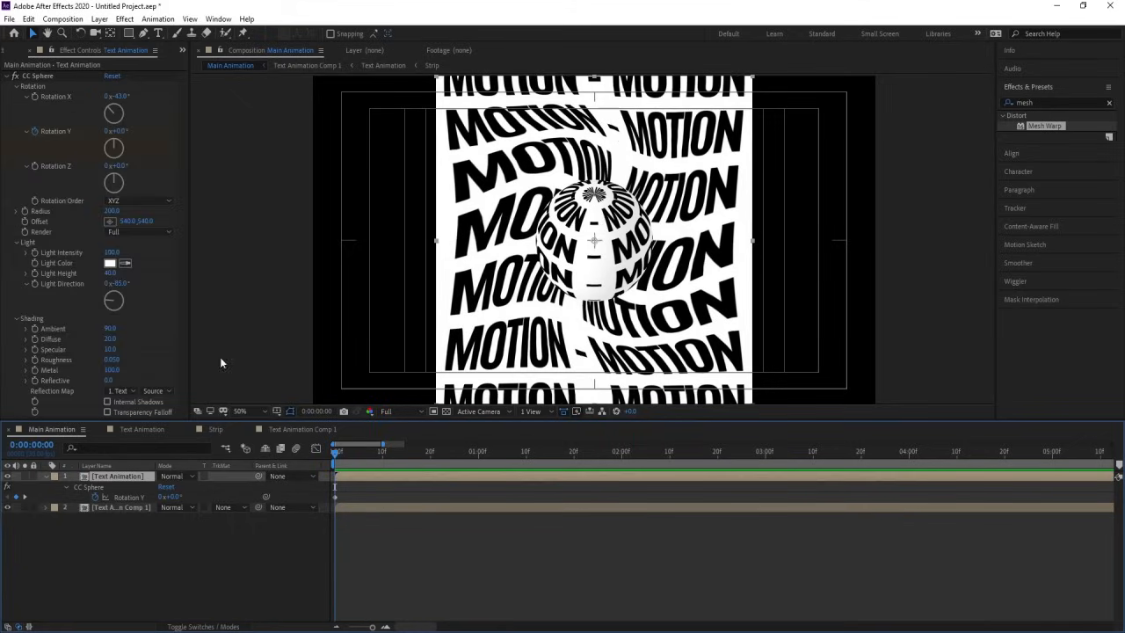
{"action": "left_click", "coordinate": [7, 77]}
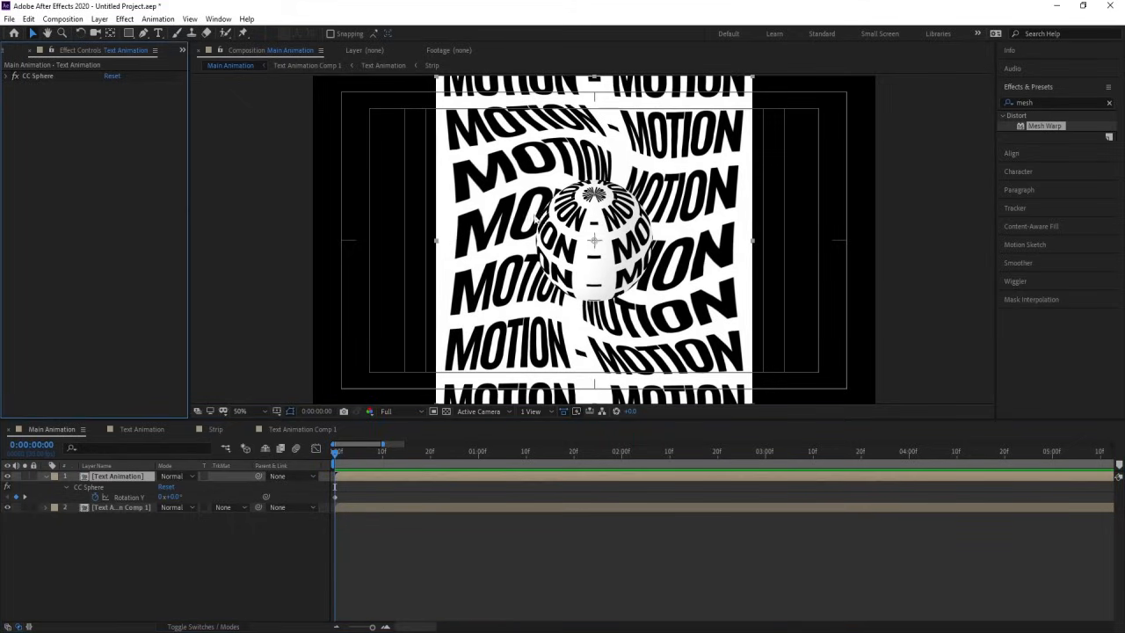
{"action": "left_click", "coordinate": [1048, 102]}
{"action": "double_click", "coordinate": [1046, 101]}
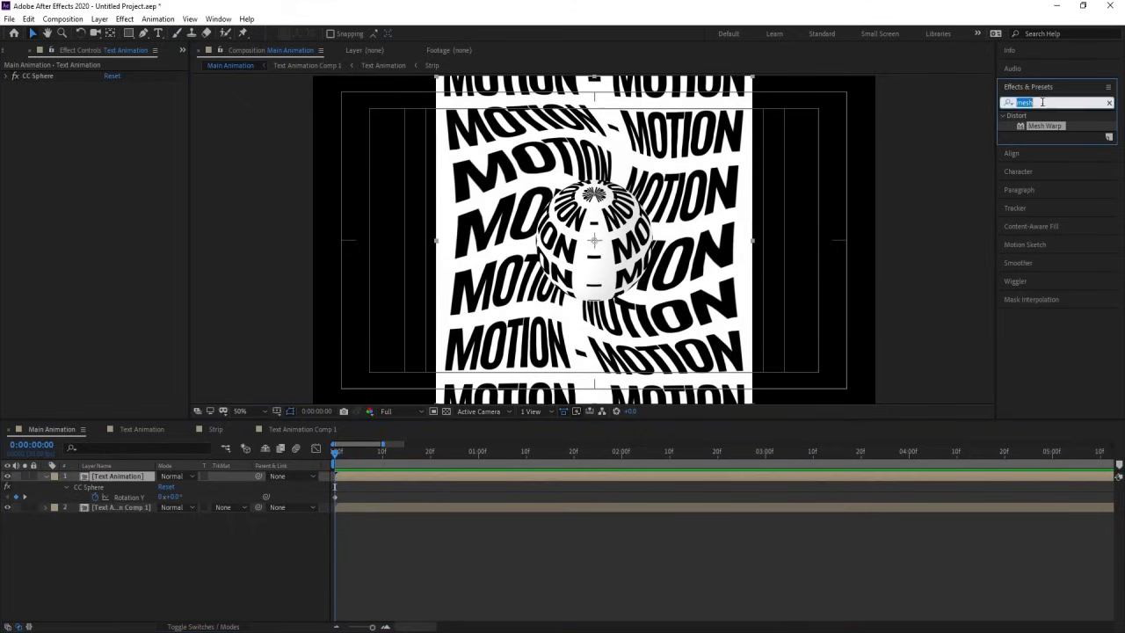
{"action": "type", "text": "drop"}
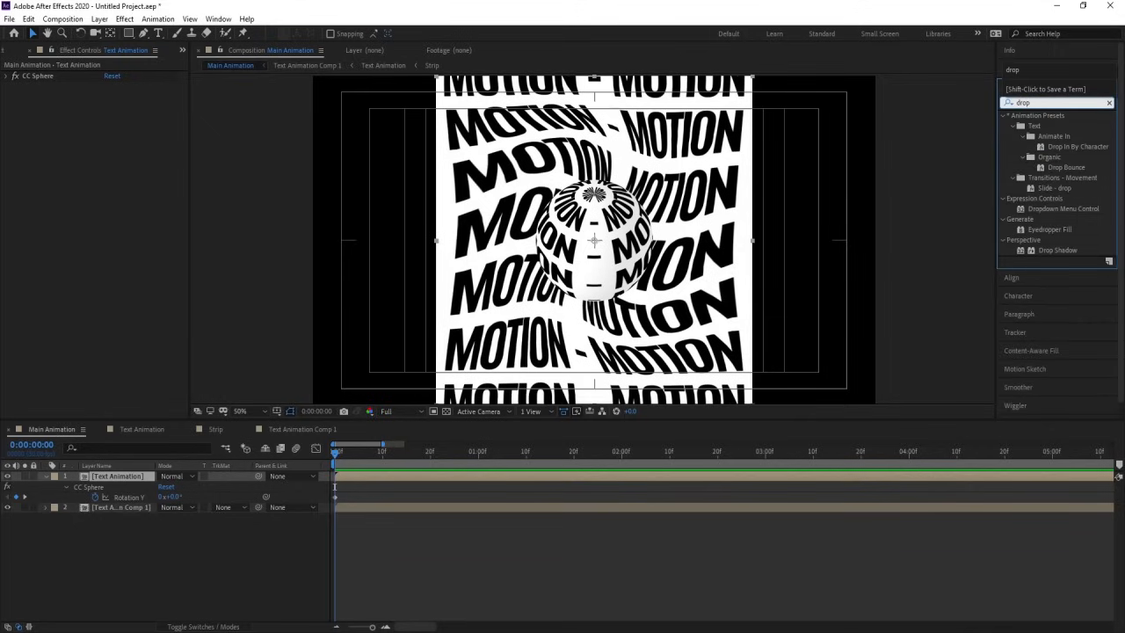
{"action": "double_click", "coordinate": [1041, 251]}
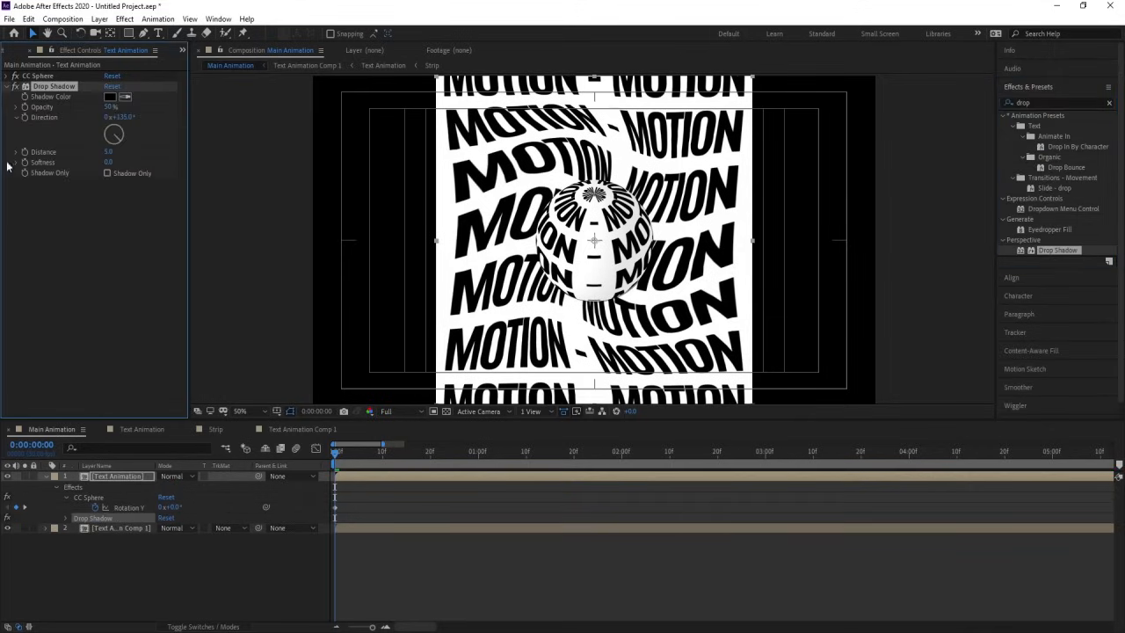
Step: Set the sphere's Drop Shadow to 400 softness, 0 distance and 100% opacity, and preview the motion
{"action": "left_click_drag", "start_coordinate": [108, 163], "coordinate": [227, 165]}
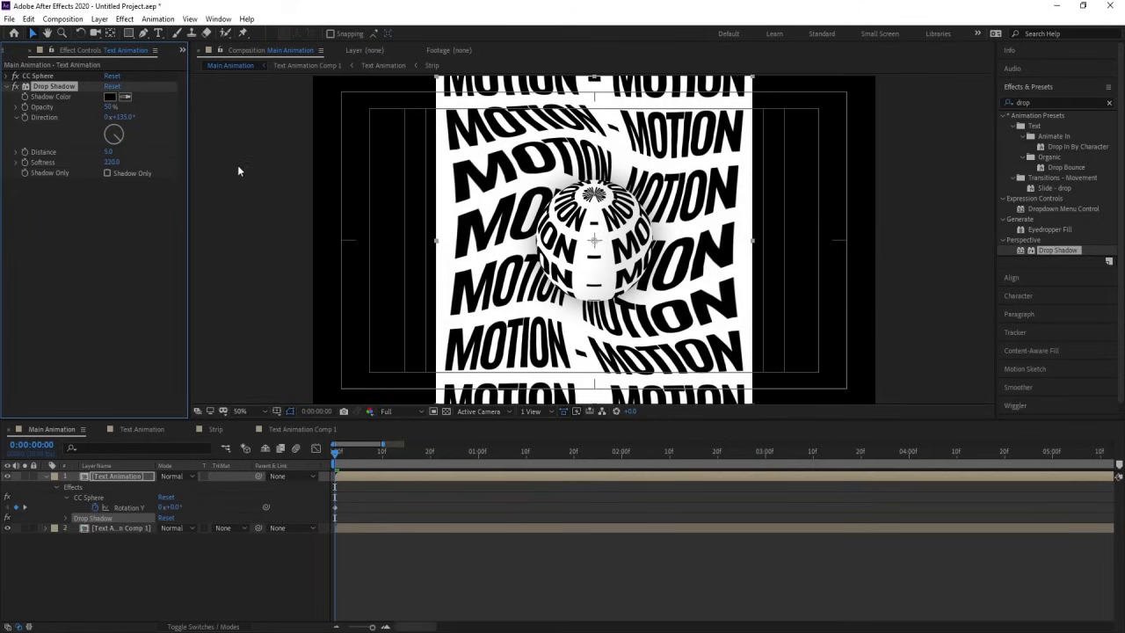
{"action": "left_click", "coordinate": [112, 163]}
{"action": "key", "text": "Return"}
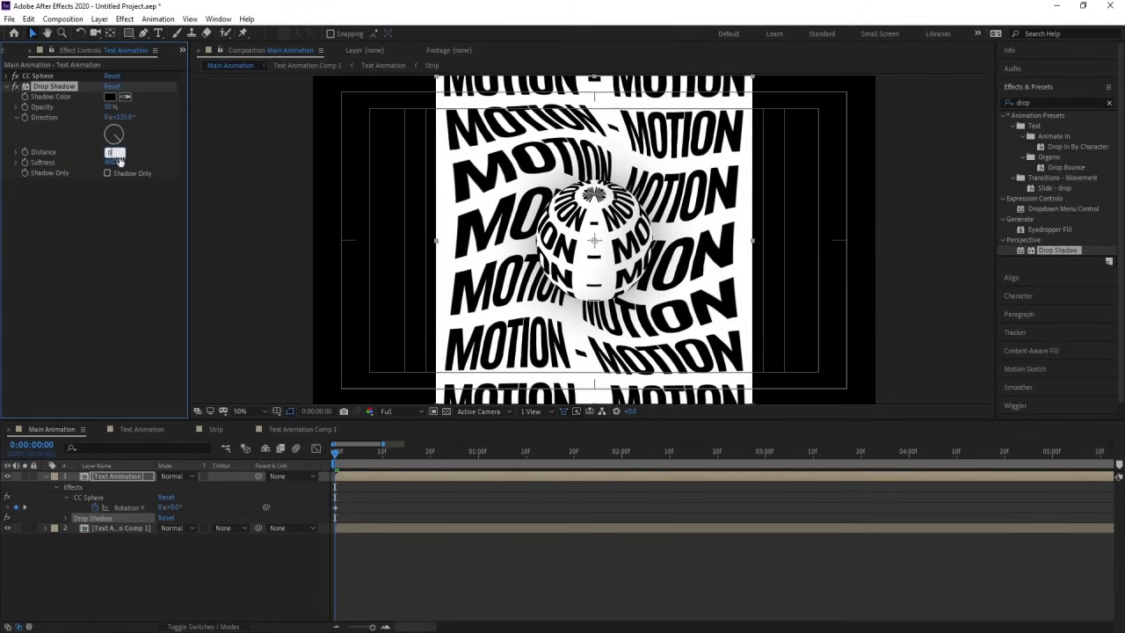
{"action": "left_click_drag", "start_coordinate": [112, 106], "coordinate": [293, 102]}
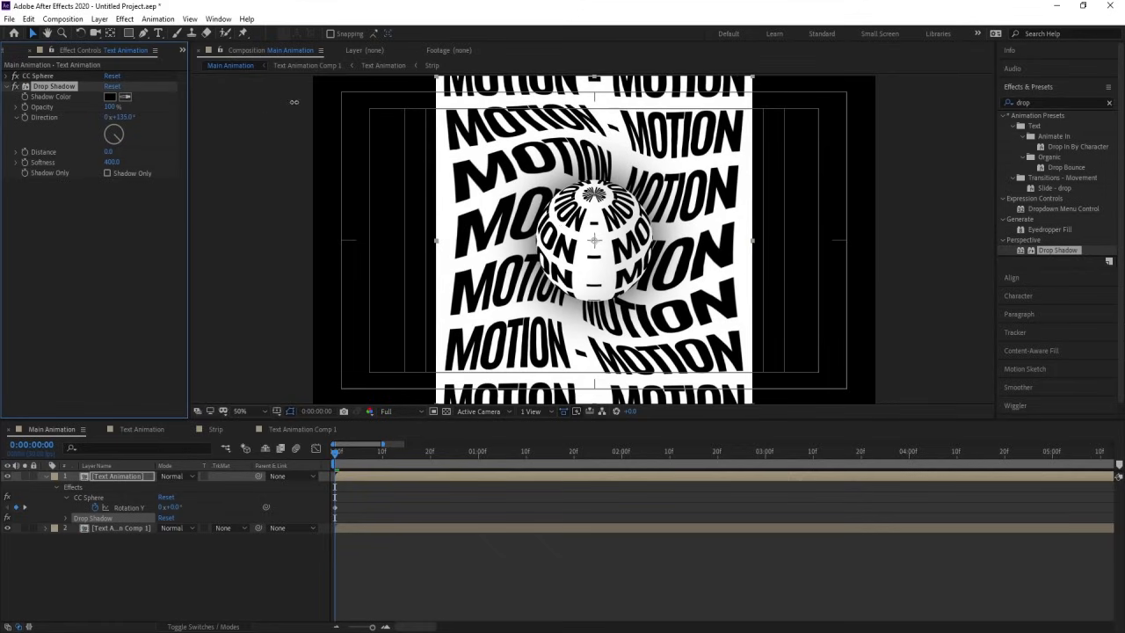
{"action": "key", "text": "space"}
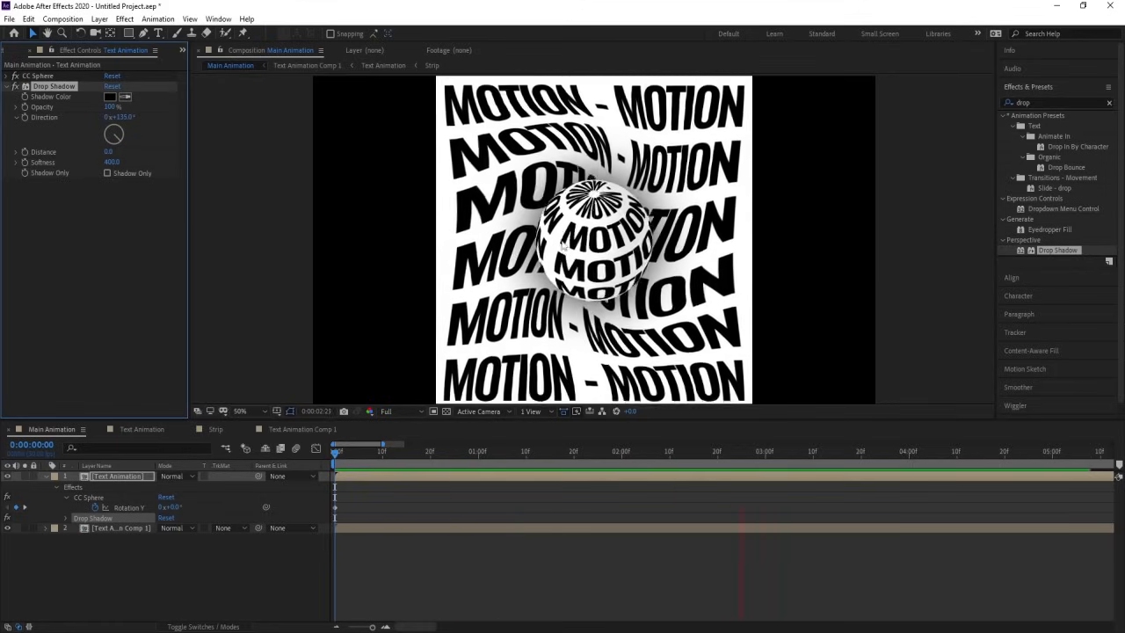
{"action": "key", "text": "space"}
{"action": "key", "text": "space"}
{"action": "key", "text": "space"}
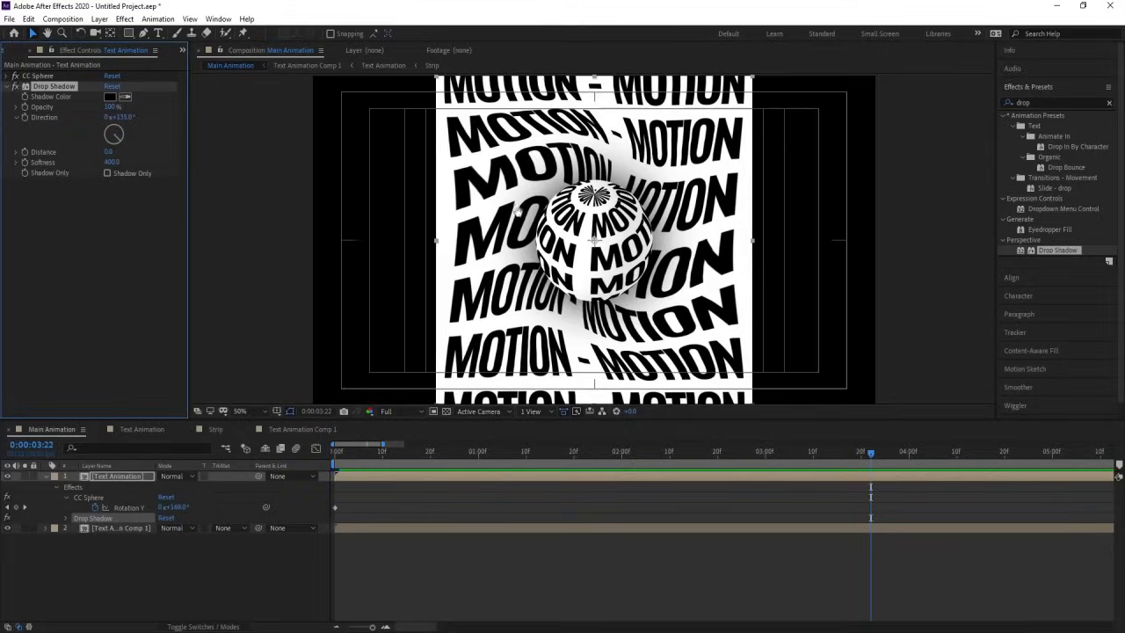
{"action": "key", "text": "space"}
{"action": "key", "text": "space"}
Step: Unlock White Solid 1 in the background's nested Text Animation composition, apply Gradient Ramp to it, and check the result in Main Animation
{"action": "double_click", "coordinate": [89, 525]}
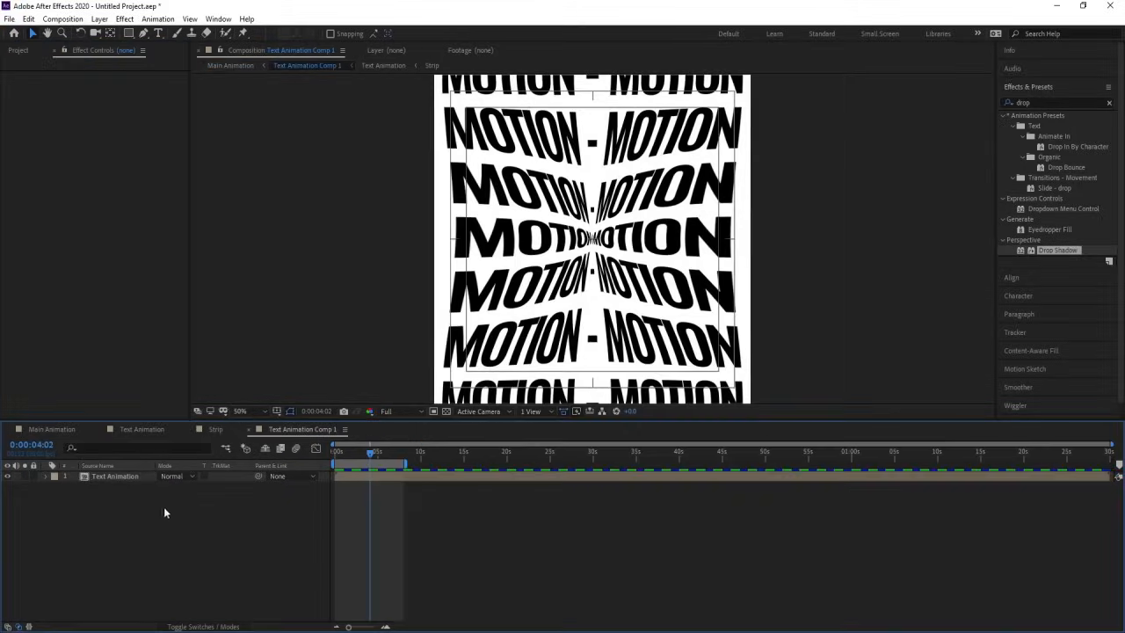
{"action": "double_click", "coordinate": [115, 476]}
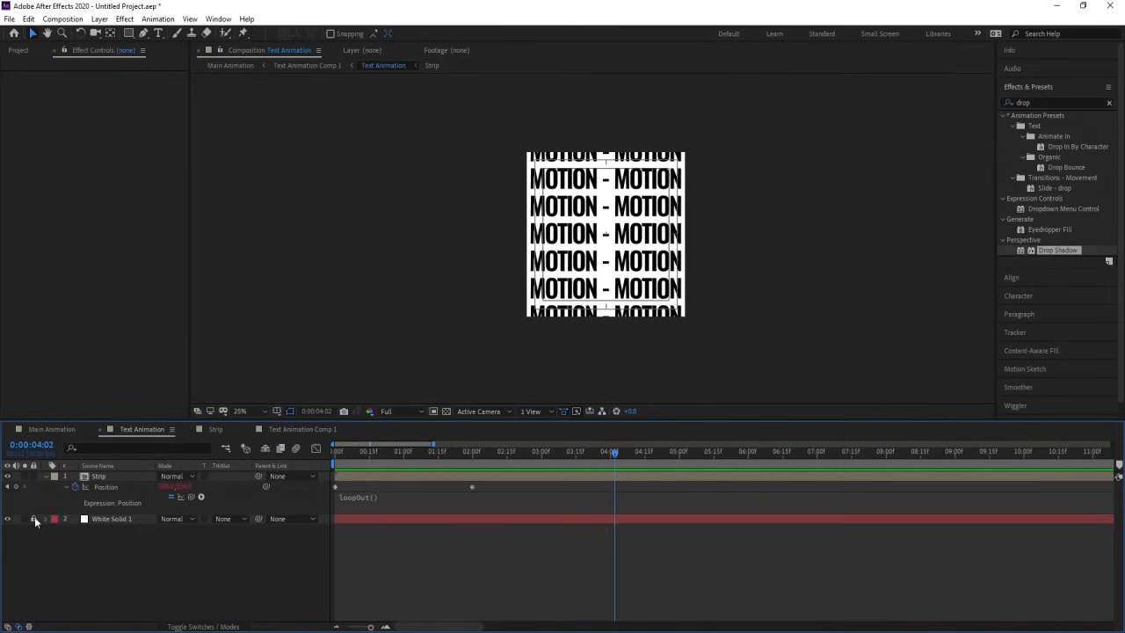
{"action": "left_click", "coordinate": [97, 519]}
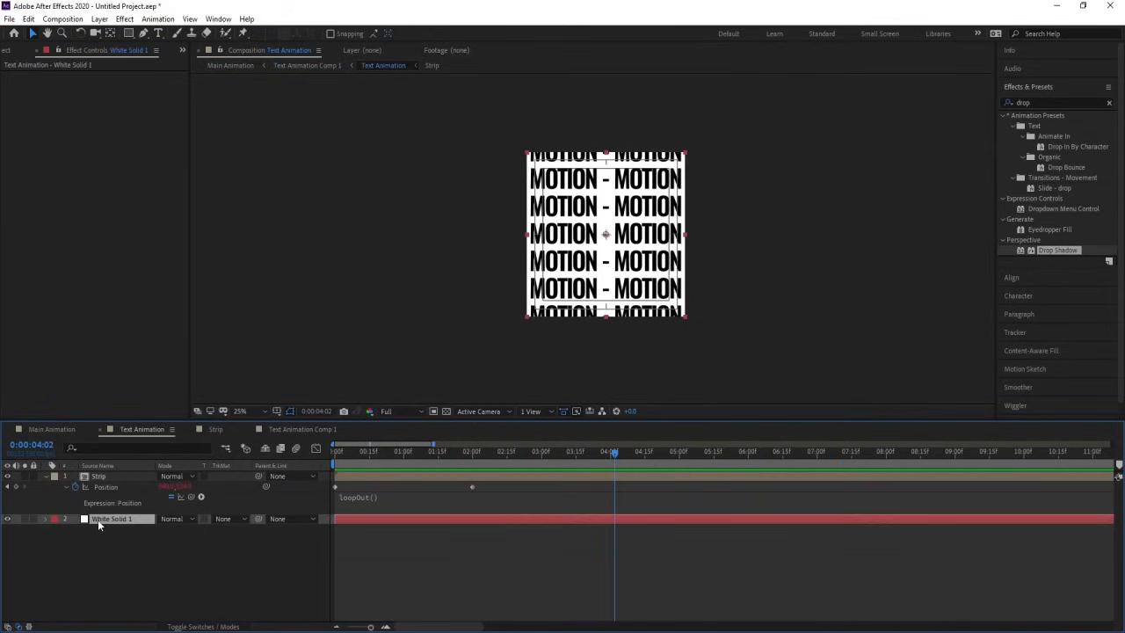
{"action": "left_click", "coordinate": [1030, 103]}
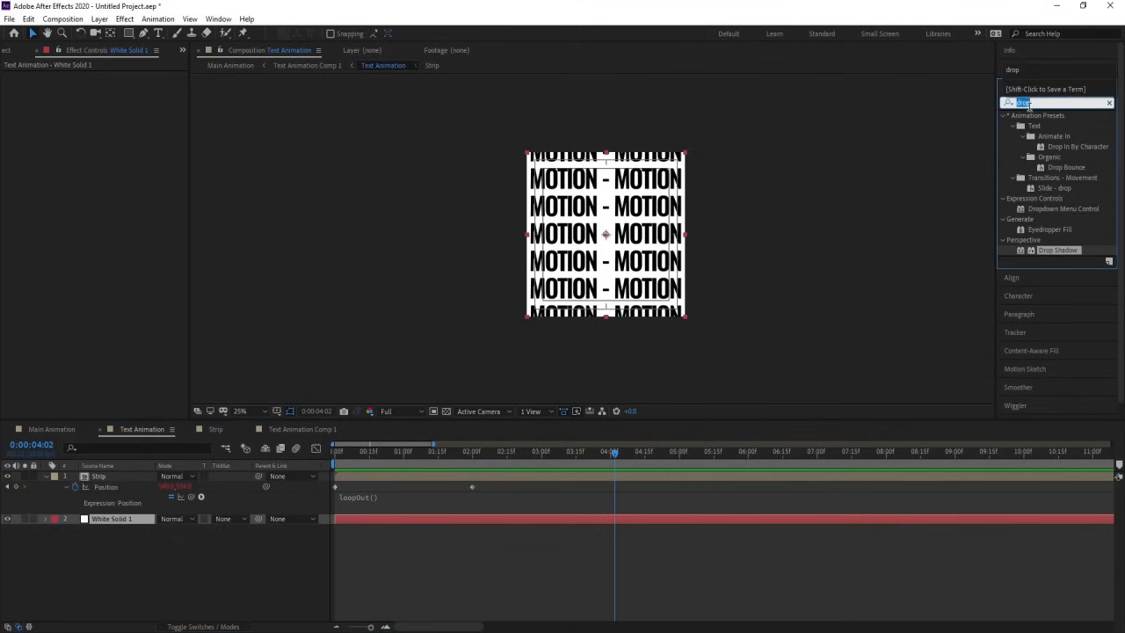
{"action": "type", "text": "ramp"}
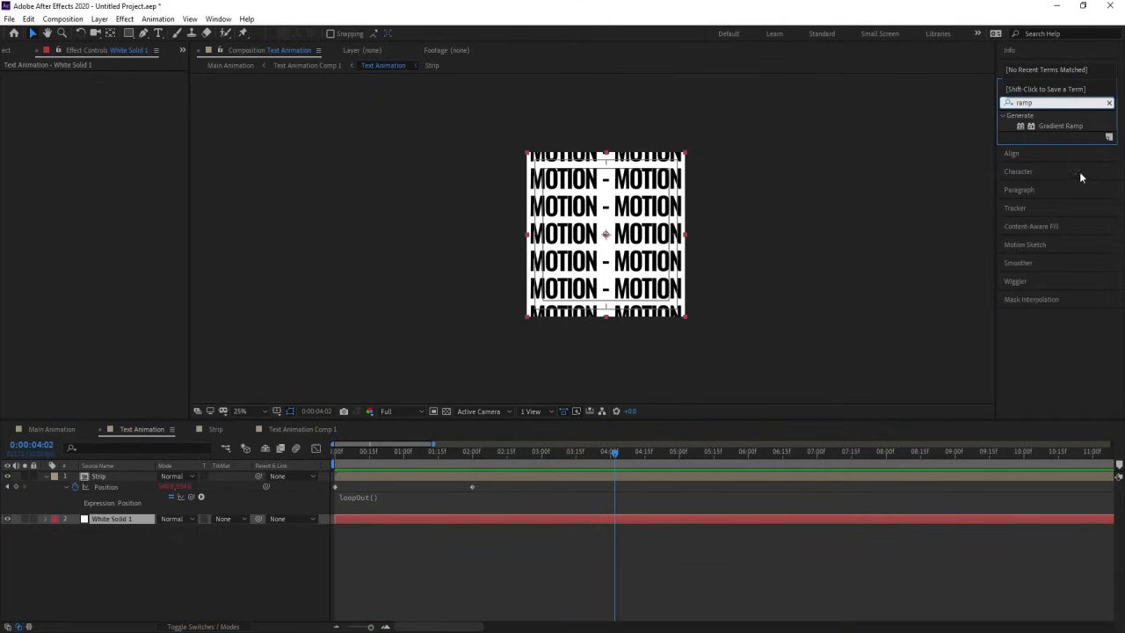
{"action": "double_click", "coordinate": [1052, 128]}
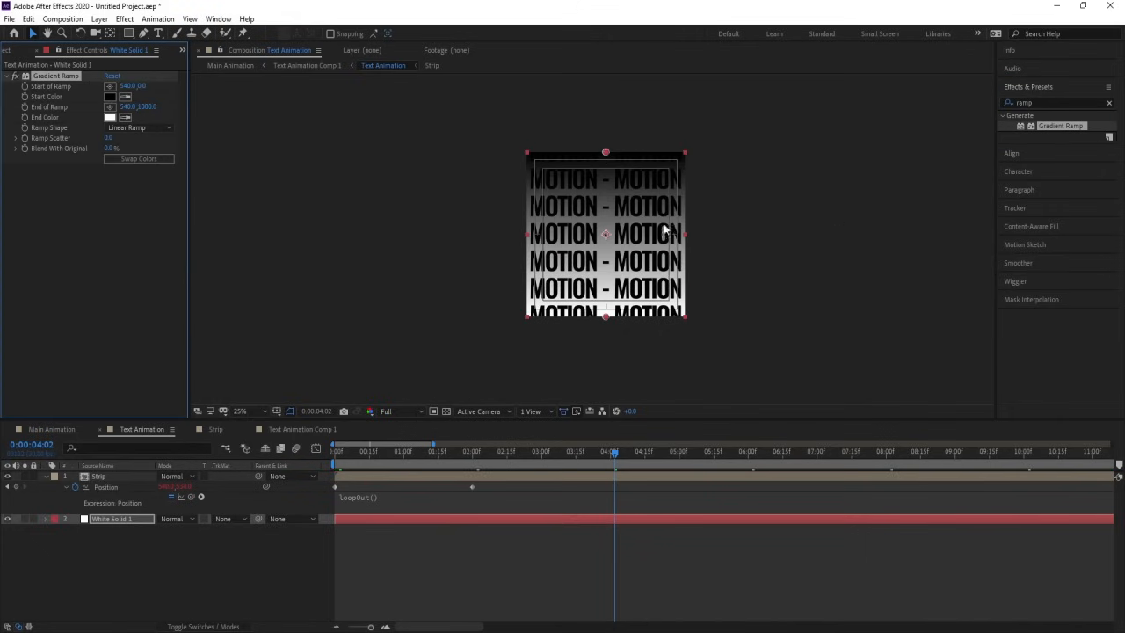
{"action": "scroll", "coordinate": [640, 233], "scroll_direction": "up", "scroll_amount": 4}
{"action": "scroll", "coordinate": [271, 133], "scroll_direction": "down", "scroll_amount": 2}
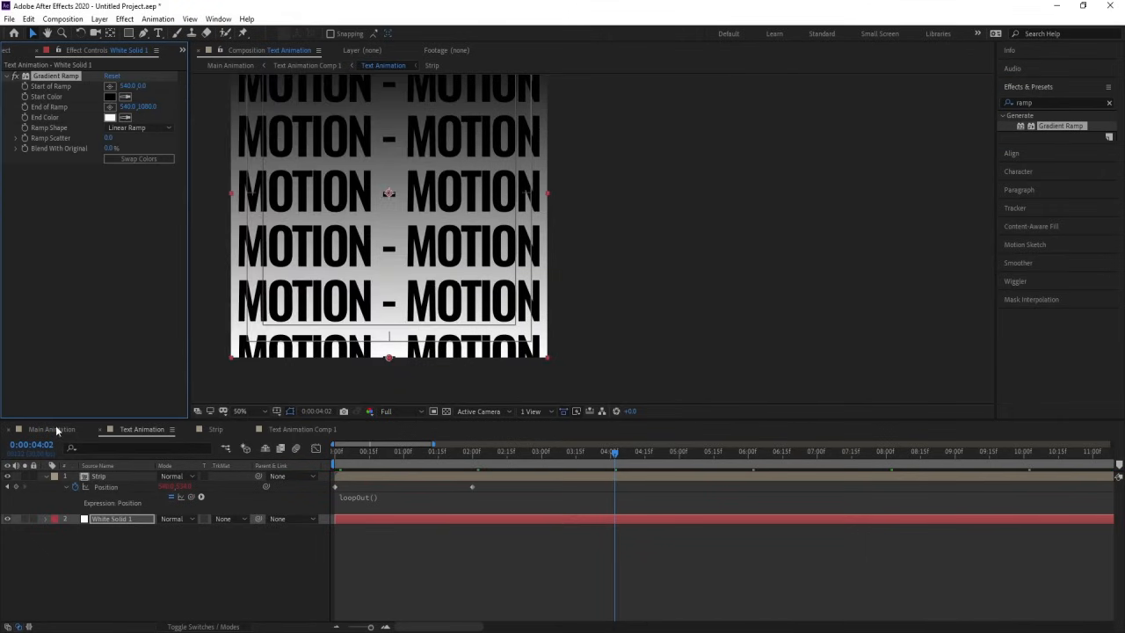
{"action": "left_click", "coordinate": [53, 429]}
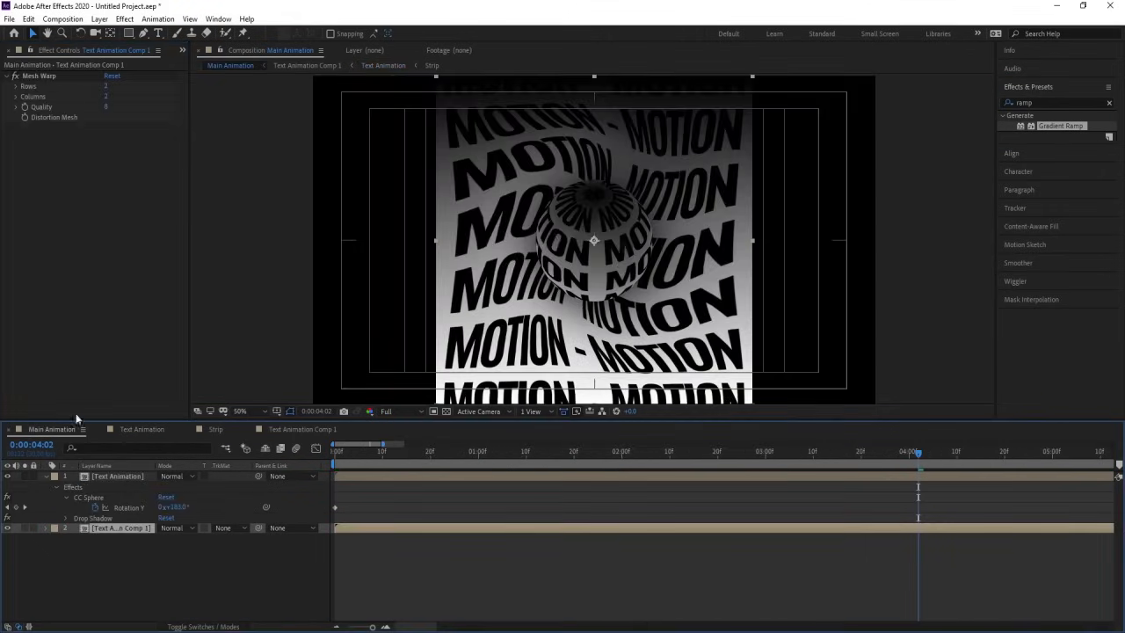
Step: Change White Solid 1's Gradient Ramp in Text Animation to Radial Ramp and move its start point to the composition's centre
{"action": "left_click", "coordinate": [143, 429]}
{"action": "left_click", "coordinate": [253, 411]}
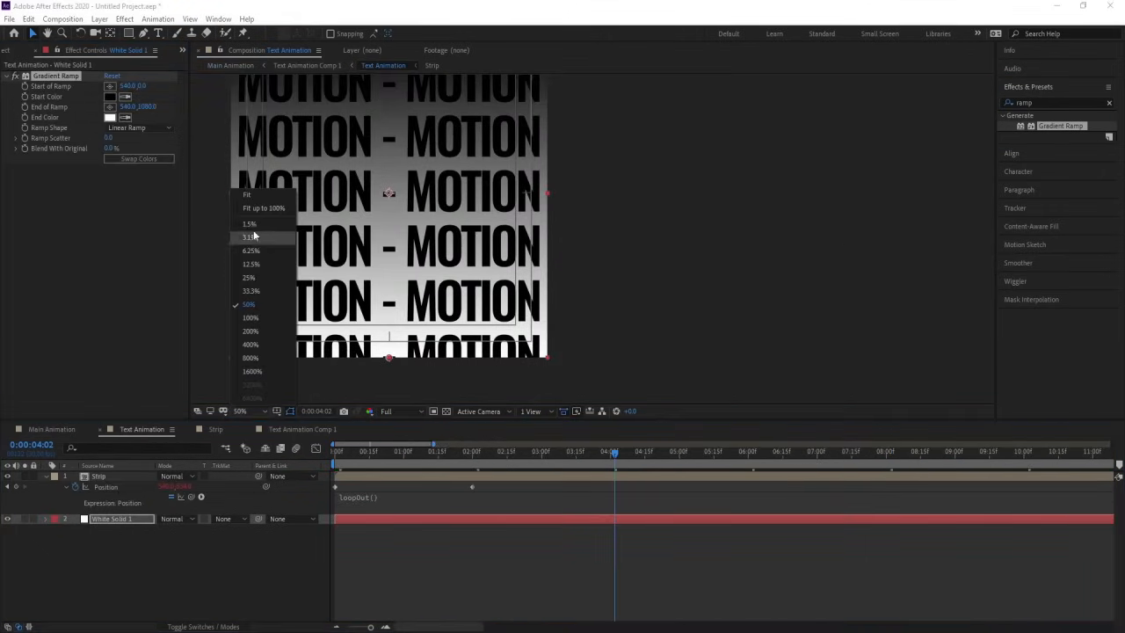
{"action": "left_click", "coordinate": [248, 192]}
{"action": "left_click", "coordinate": [141, 128]}
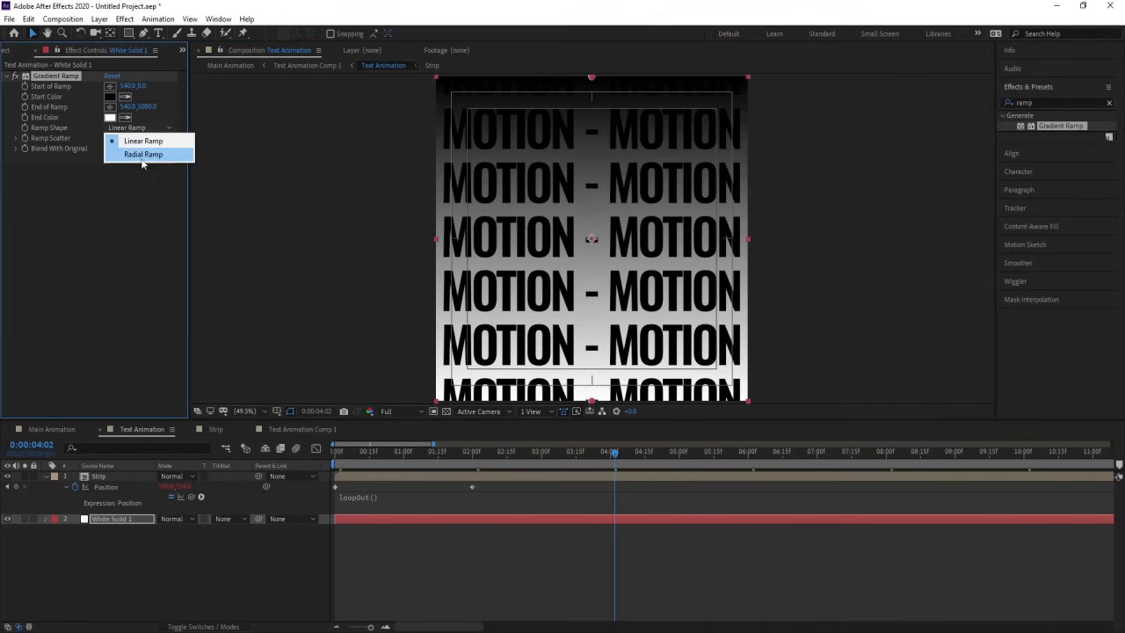
{"action": "left_click", "coordinate": [143, 154]}
{"action": "left_click_drag", "start_coordinate": [593, 80], "coordinate": [599, 244]}
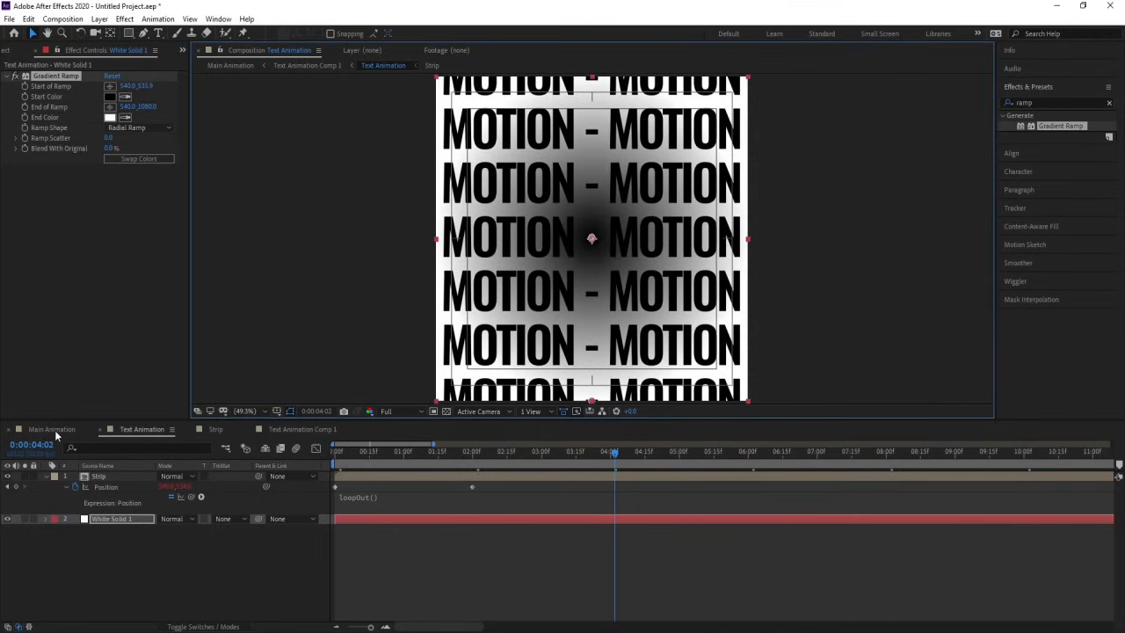
Step: Preview Main Animation from its start and examine how the gradient and the Drop Shadow effect shade the sphere
{"action": "left_click", "coordinate": [51, 429]}
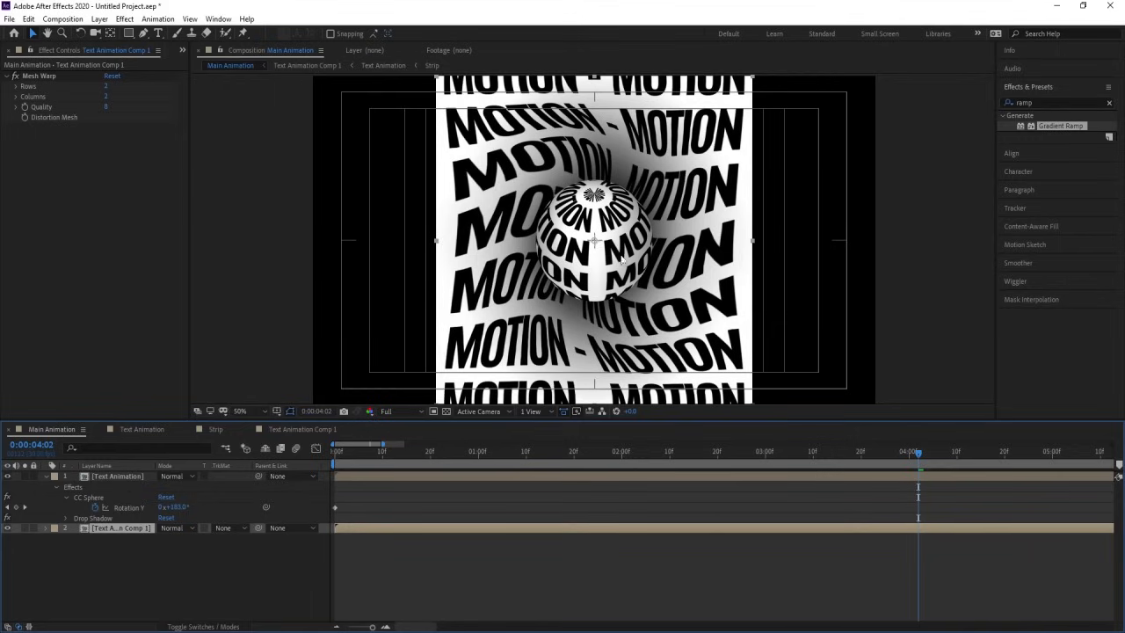
{"action": "key", "text": "Home"}
{"action": "key", "text": "space"}
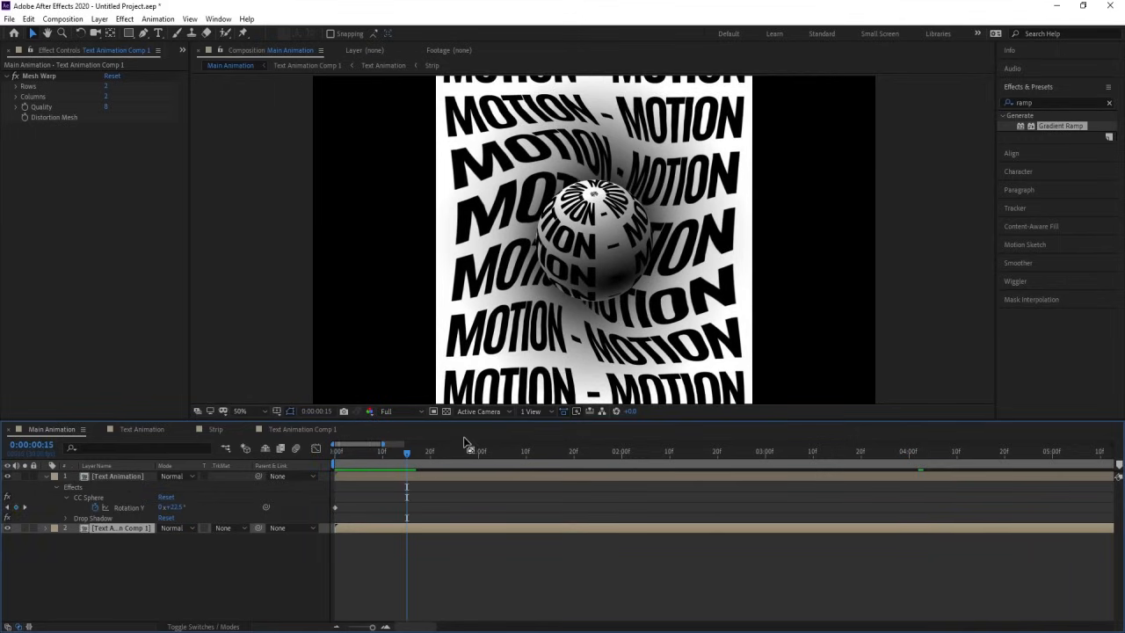
{"action": "left_click", "coordinate": [96, 477]}
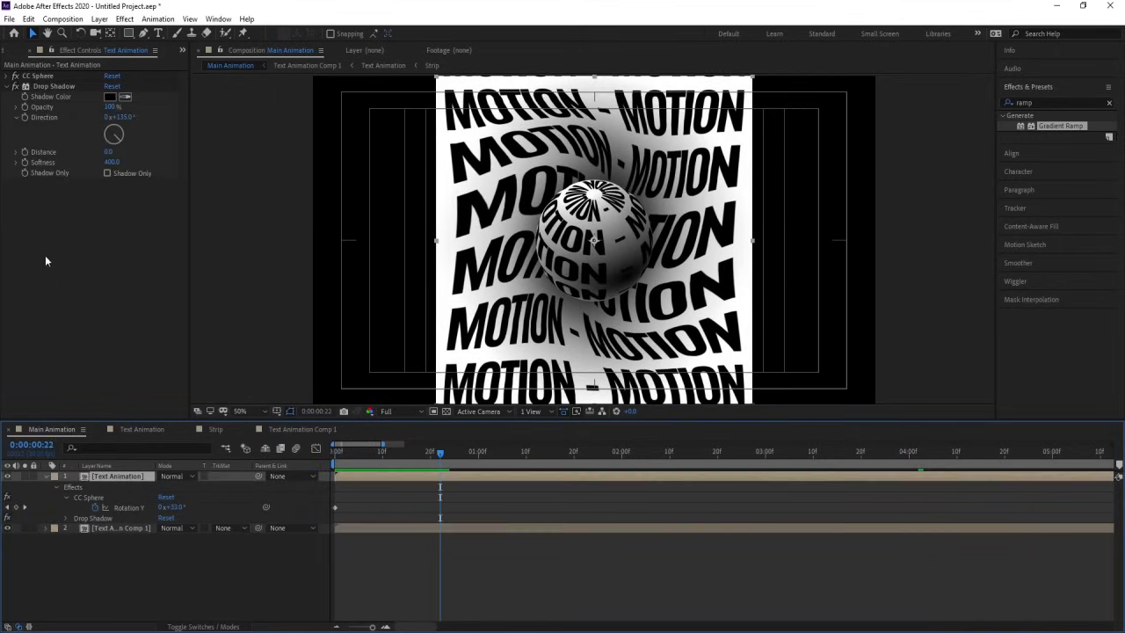
{"action": "left_click", "coordinate": [16, 92]}
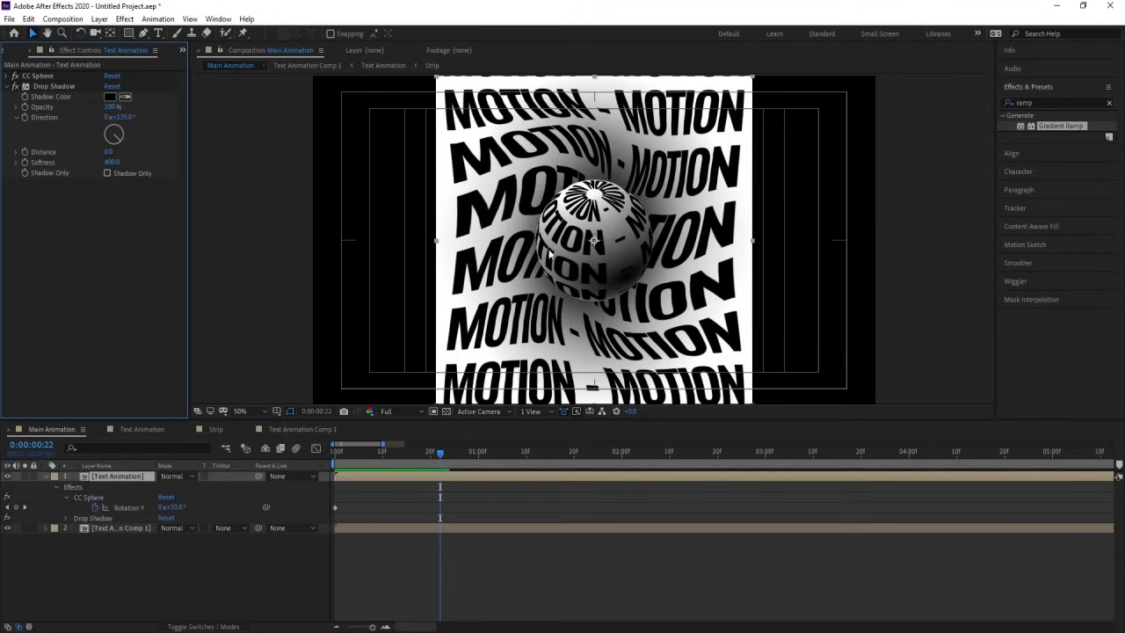
Step: Place the radial ramp's start at 542, 540, set its start color to dark grey (#424242), and preview Main Animation
{"action": "left_click", "coordinate": [142, 429]}
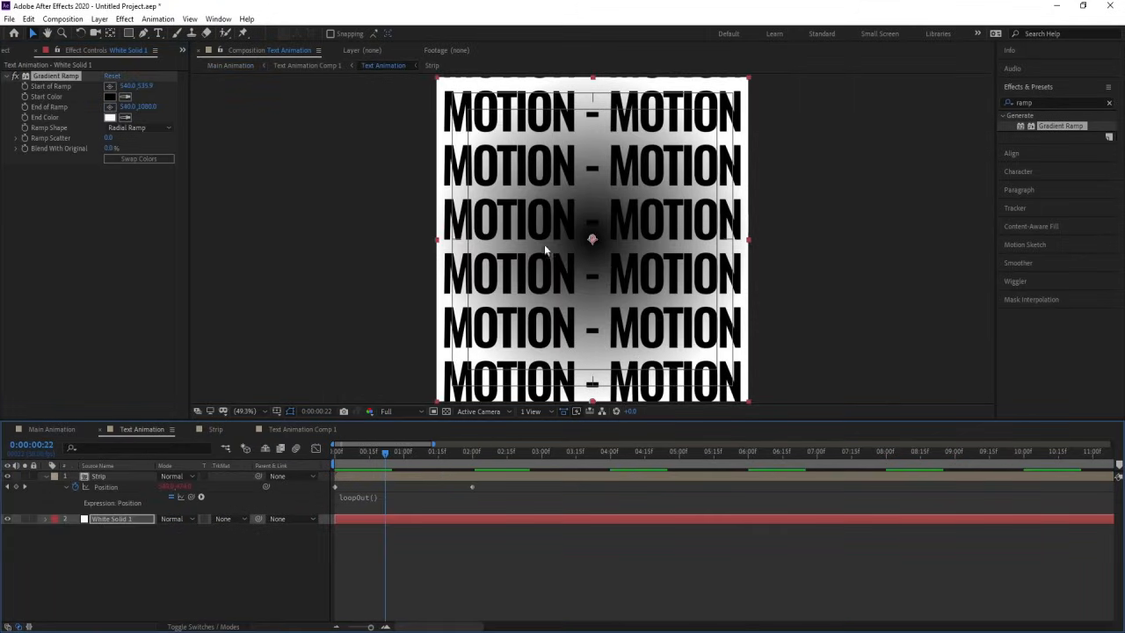
{"action": "left_click_drag", "start_coordinate": [591, 237], "coordinate": [593, 240]}
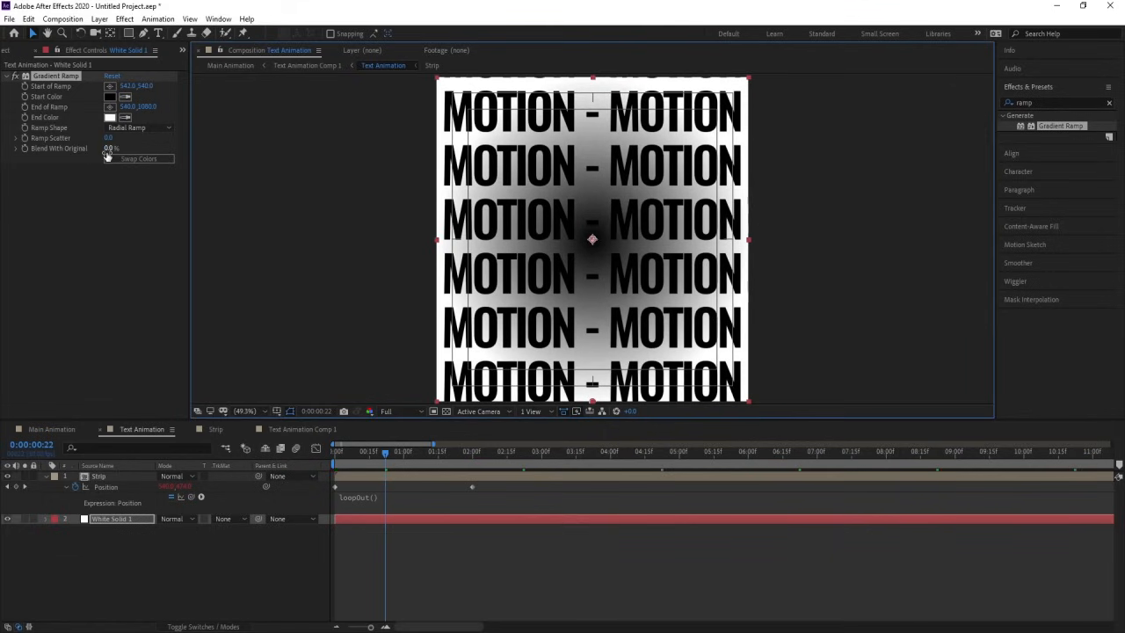
{"action": "left_click", "coordinate": [110, 96]}
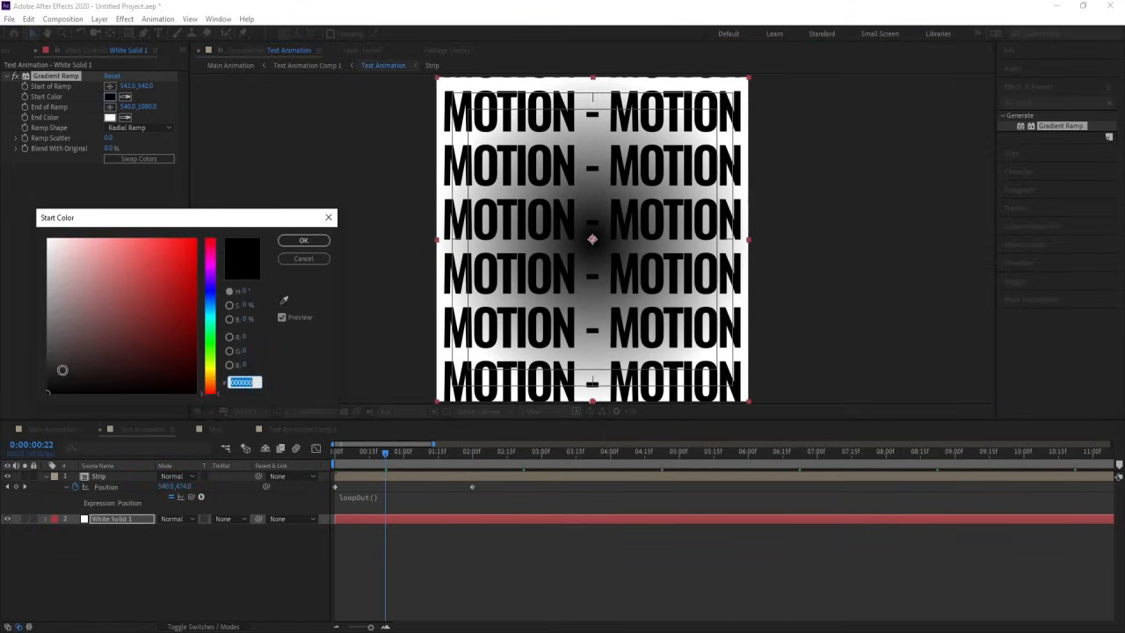
{"action": "left_click_drag", "start_coordinate": [60, 370], "coordinate": [37, 353]}
{"action": "left_click", "coordinate": [285, 261]}
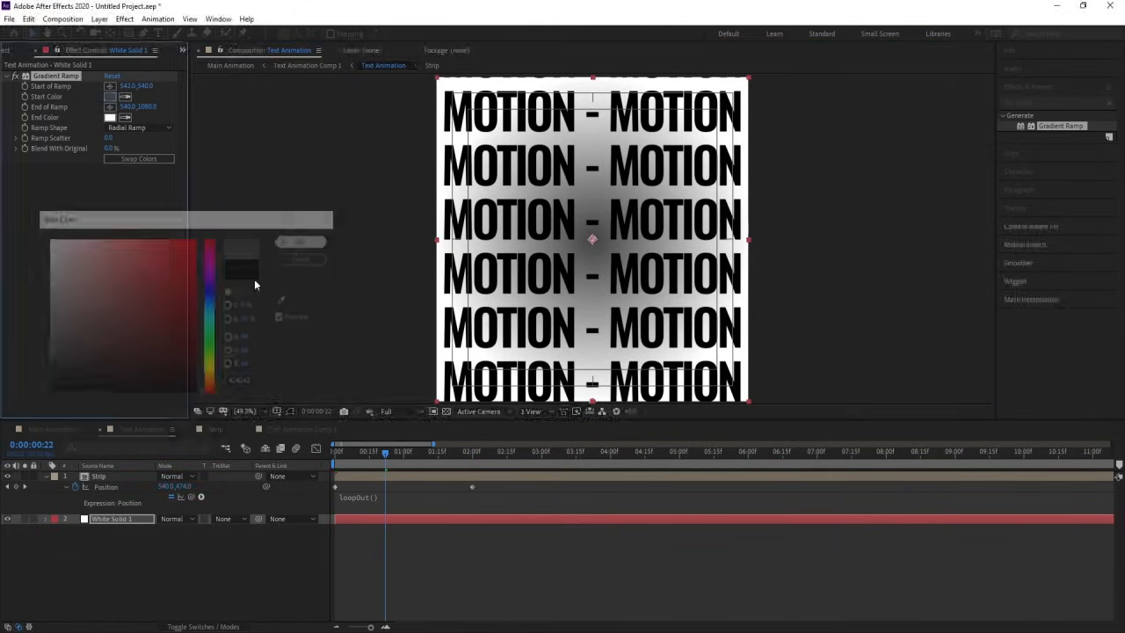
{"action": "left_click", "coordinate": [53, 429]}
{"action": "key", "text": "space"}
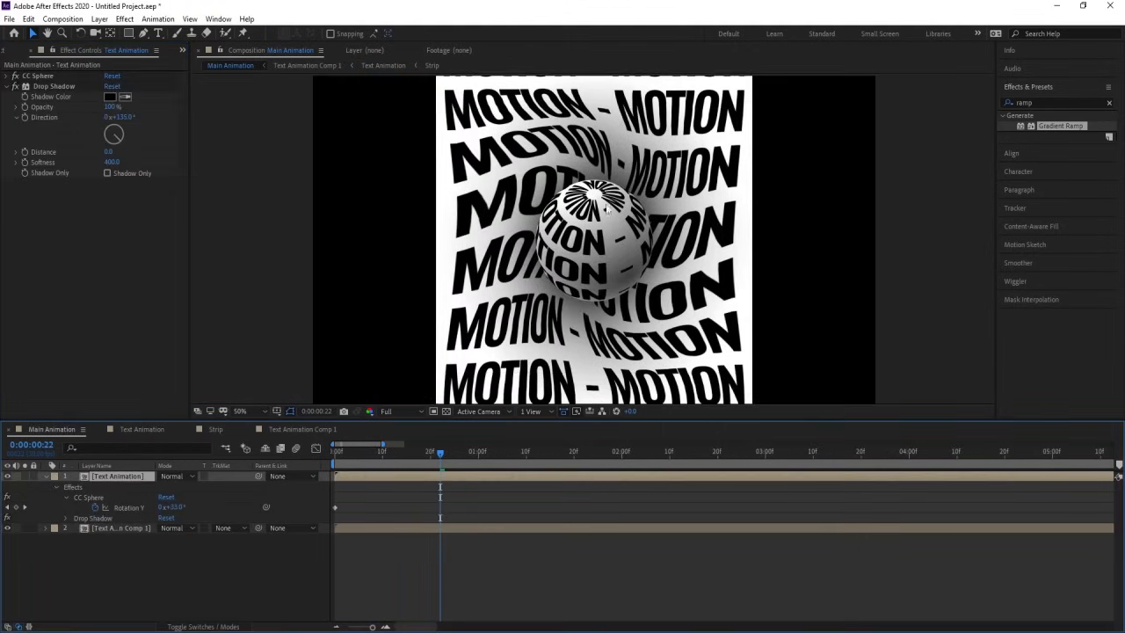
{"action": "key", "text": "space"}
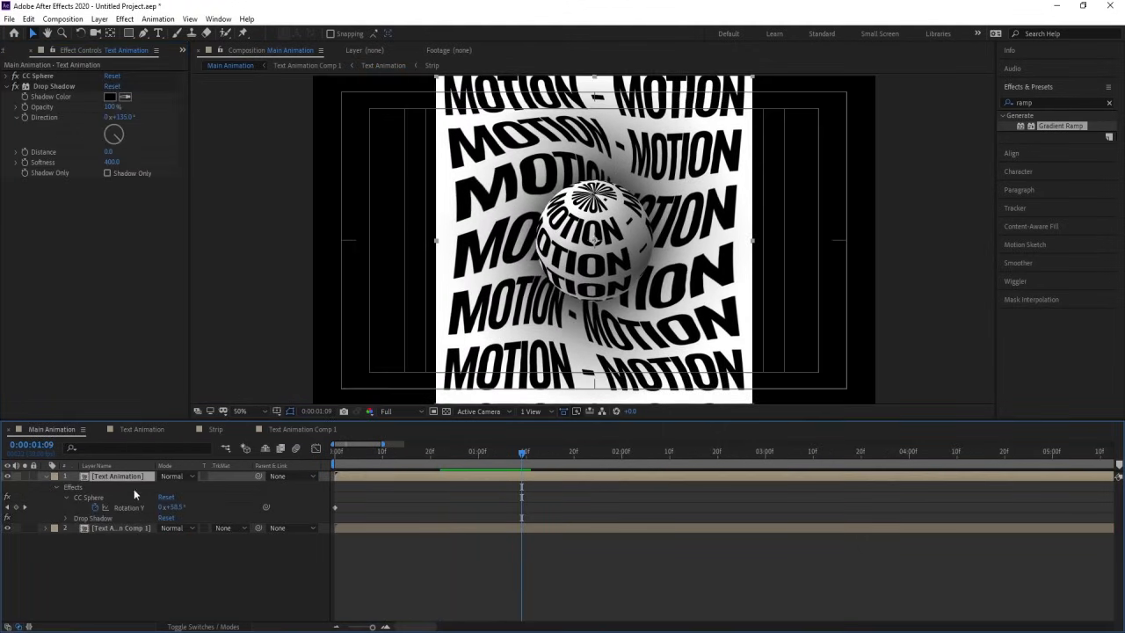
Step: Duplicate the Text Animation composition in the project and replace the sphere layer's source with the duplicate
{"action": "left_click", "coordinate": [44, 477]}
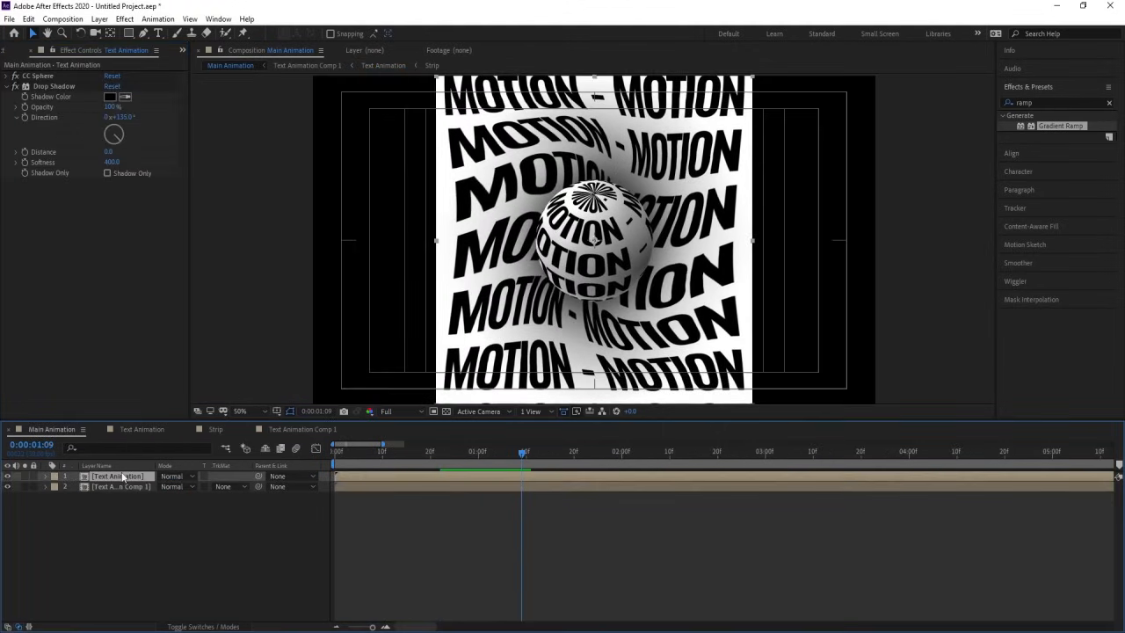
{"action": "left_click", "coordinate": [8, 476]}
{"action": "left_click", "coordinate": [8, 476]}
{"action": "right_click", "coordinate": [105, 479]}
{"action": "mouse_move", "coordinate": [141, 376]}
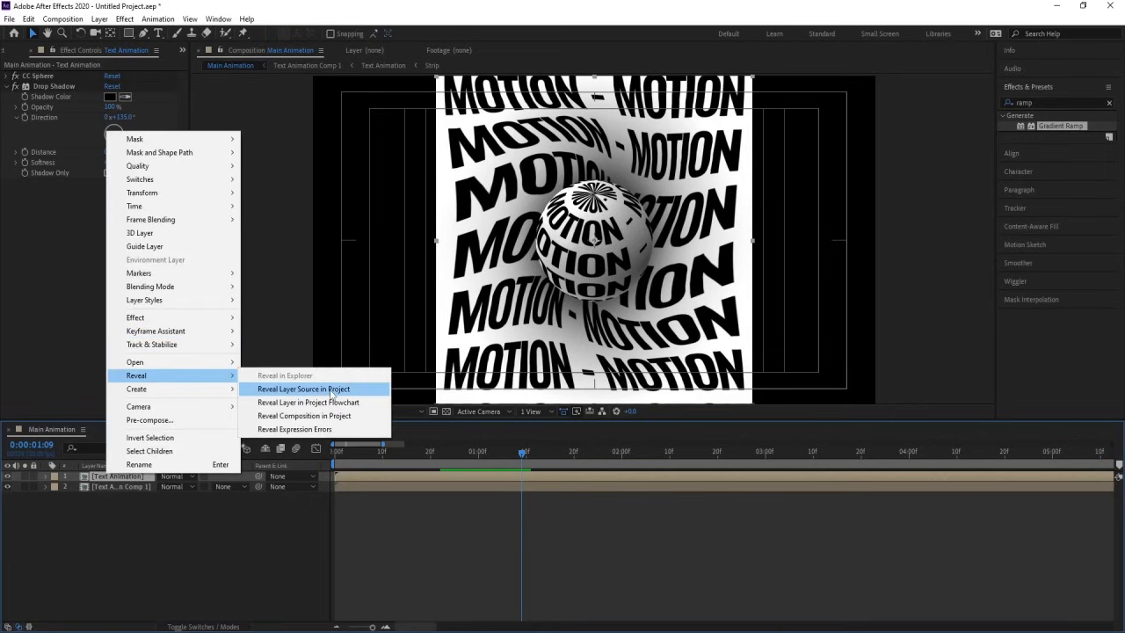
{"action": "left_click", "coordinate": [299, 389]}
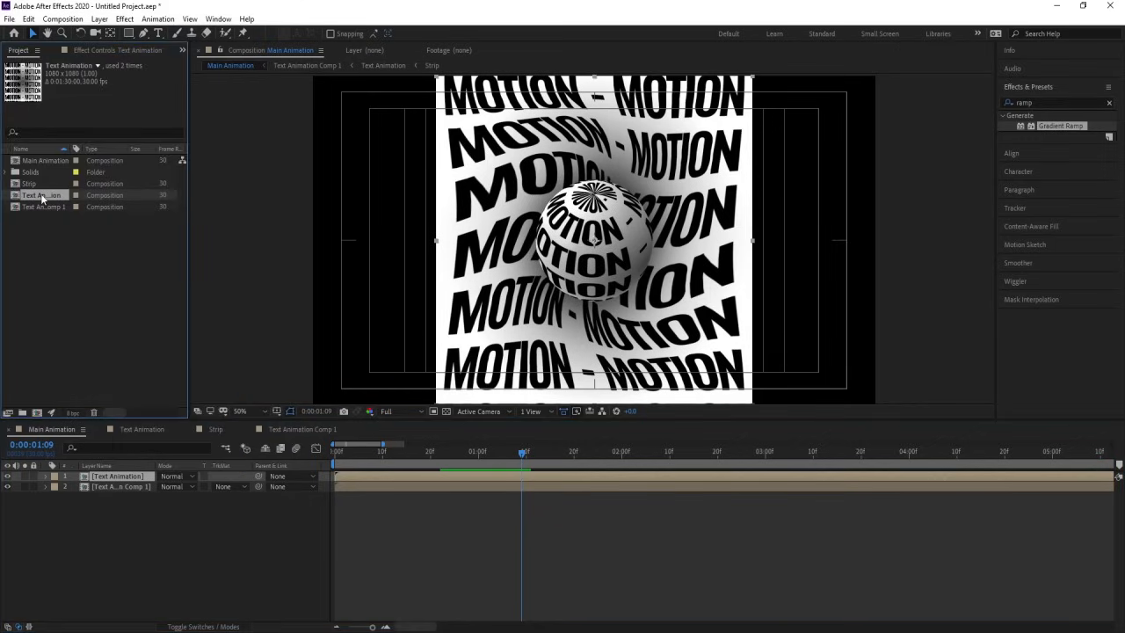
{"action": "key", "text": "ctrl+d"}
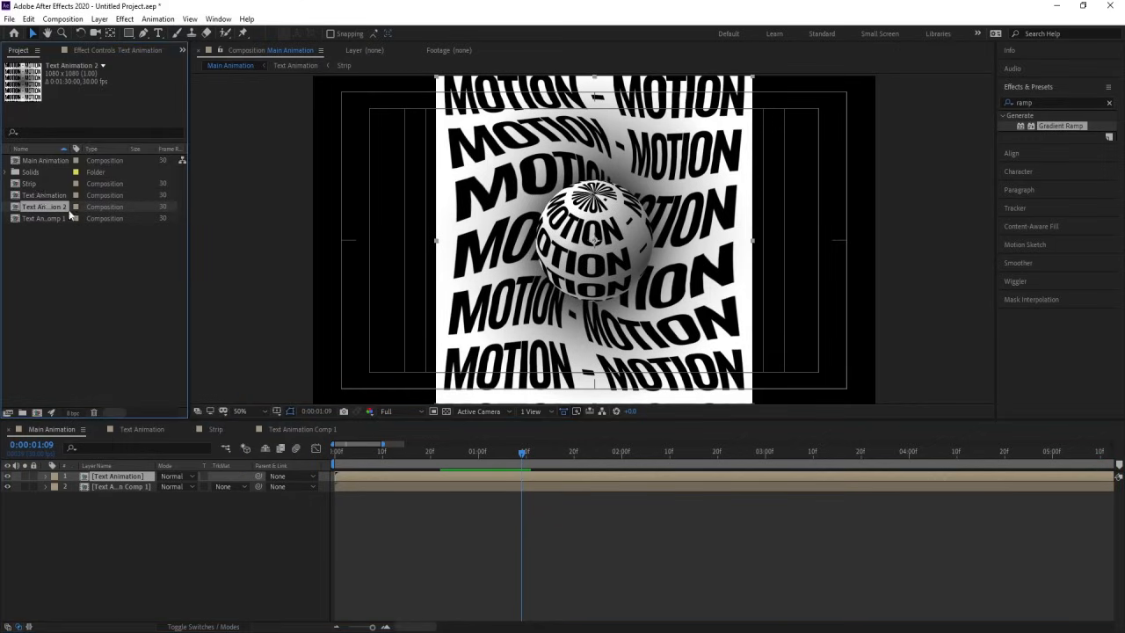
{"action": "left_click_drag", "start_coordinate": [51, 210], "coordinate": [143, 475]}
Step: Delete the Gradient Ramp from White Solid 1 in the sphere's duplicated composition and preview the result in Main Animation
{"action": "double_click", "coordinate": [123, 475]}
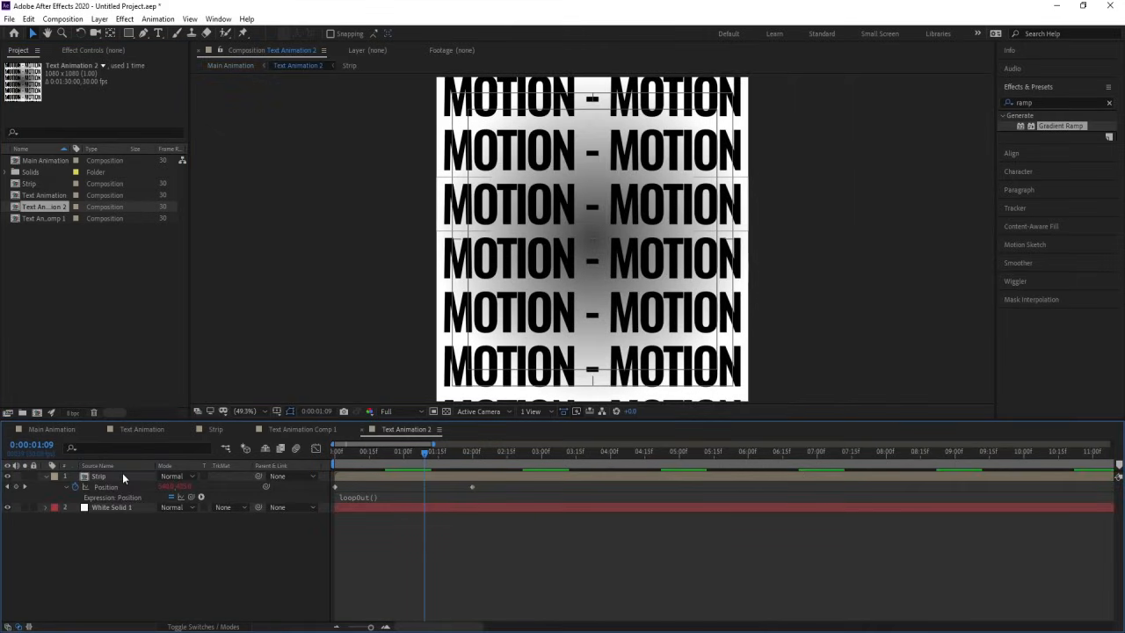
{"action": "left_click", "coordinate": [119, 507]}
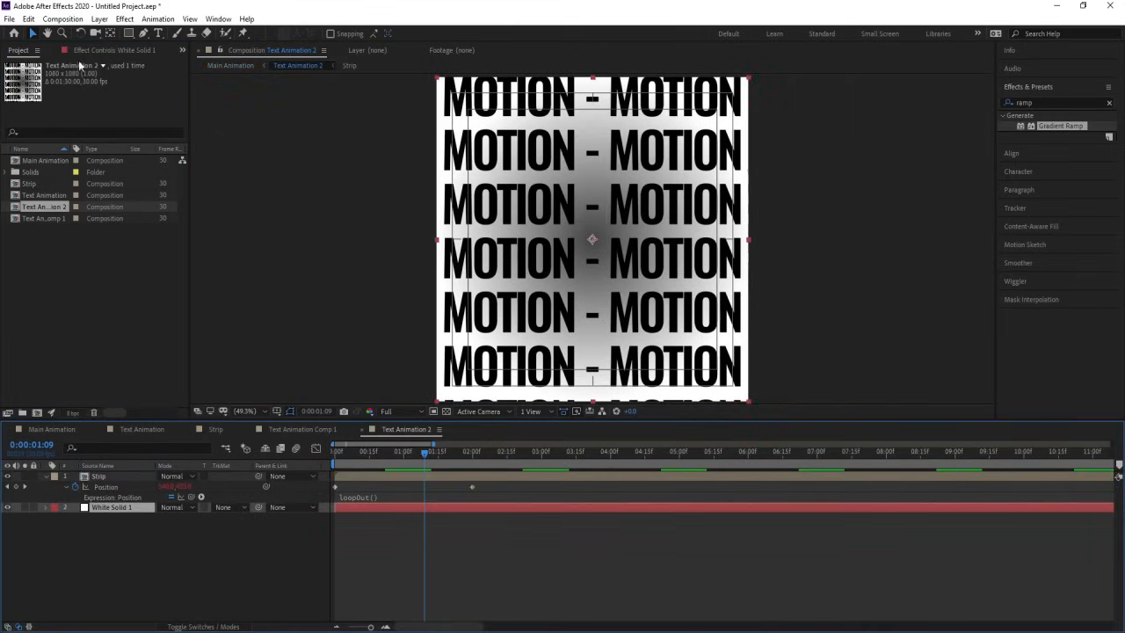
{"action": "left_click", "coordinate": [84, 51]}
{"action": "left_click", "coordinate": [58, 76]}
{"action": "key", "text": "Delete"}
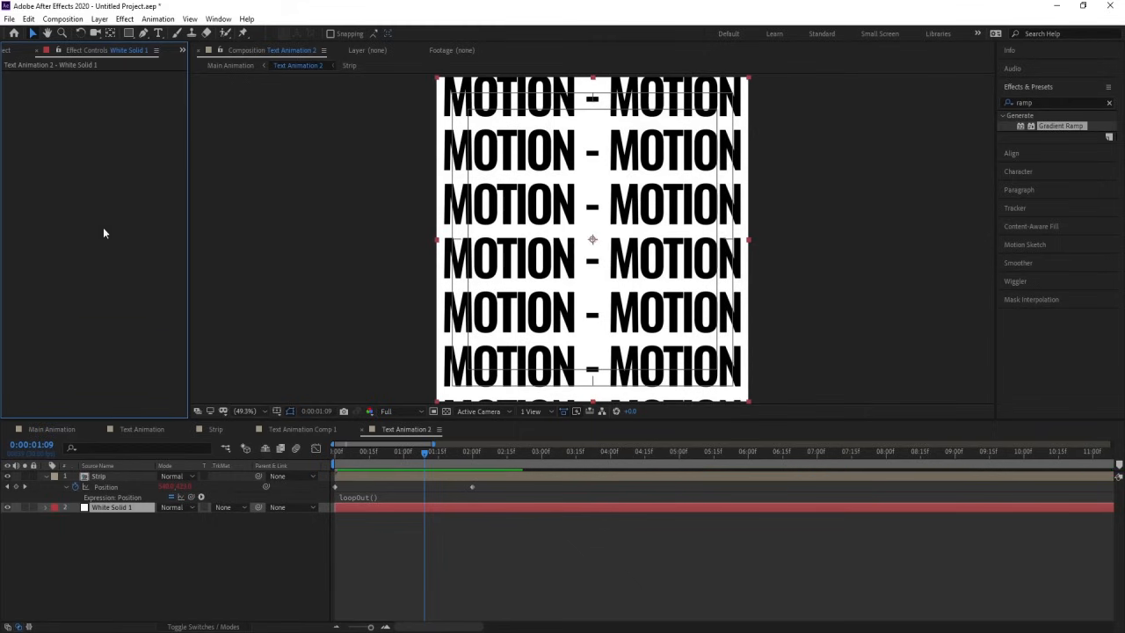
{"action": "left_click", "coordinate": [54, 429]}
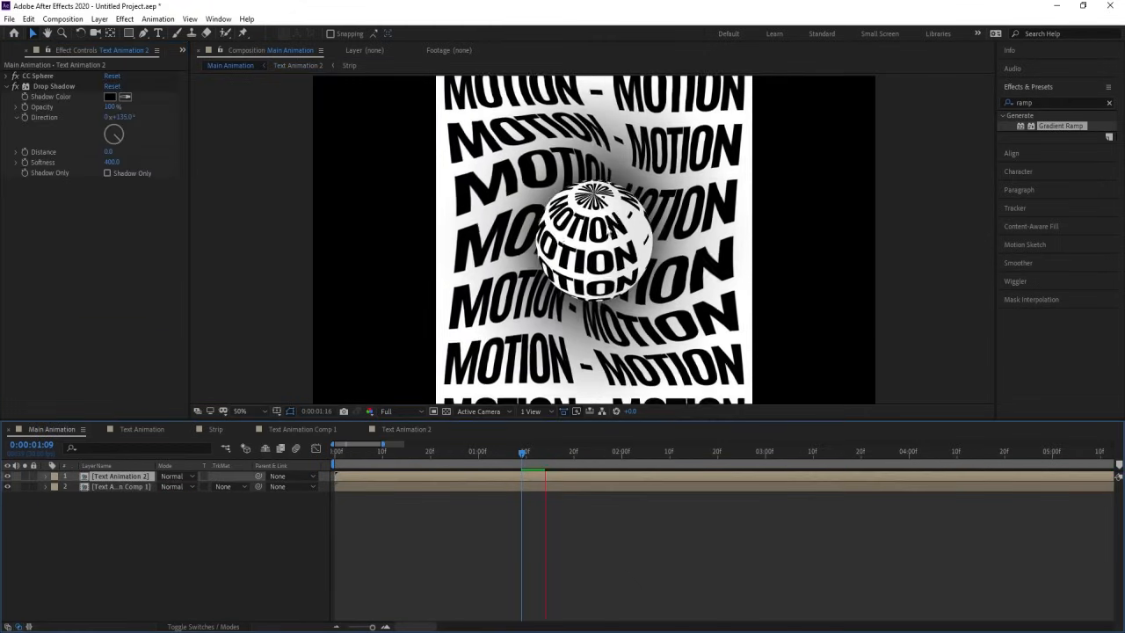
{"action": "key", "text": "space"}
{"action": "left_click", "coordinate": [368, 454]}
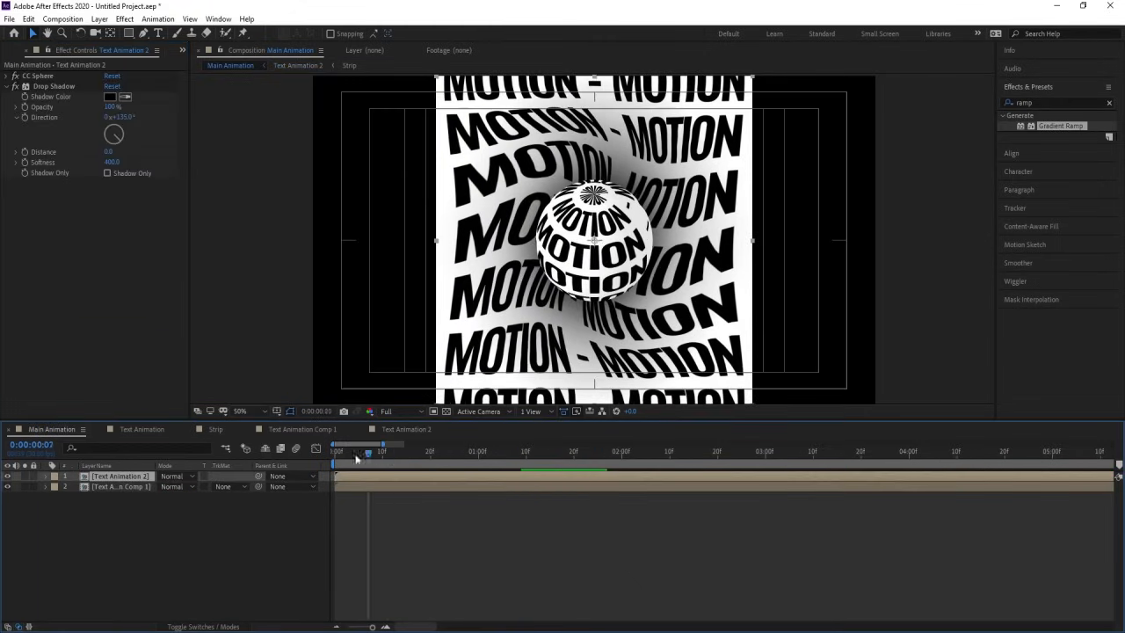
Step: Set the sphere's CC Sphere shading to Diffuse 40 and Ambient 70, and preview Main Animation from its start
{"action": "left_click_drag", "start_coordinate": [356, 457], "coordinate": [334, 454]}
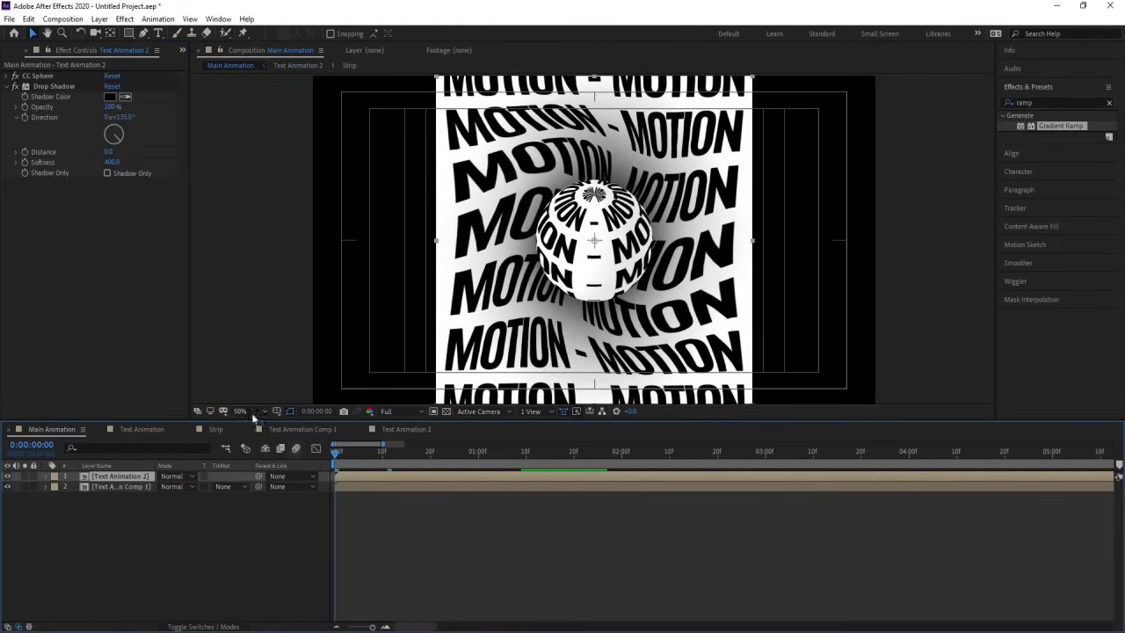
{"action": "left_click", "coordinate": [7, 78]}
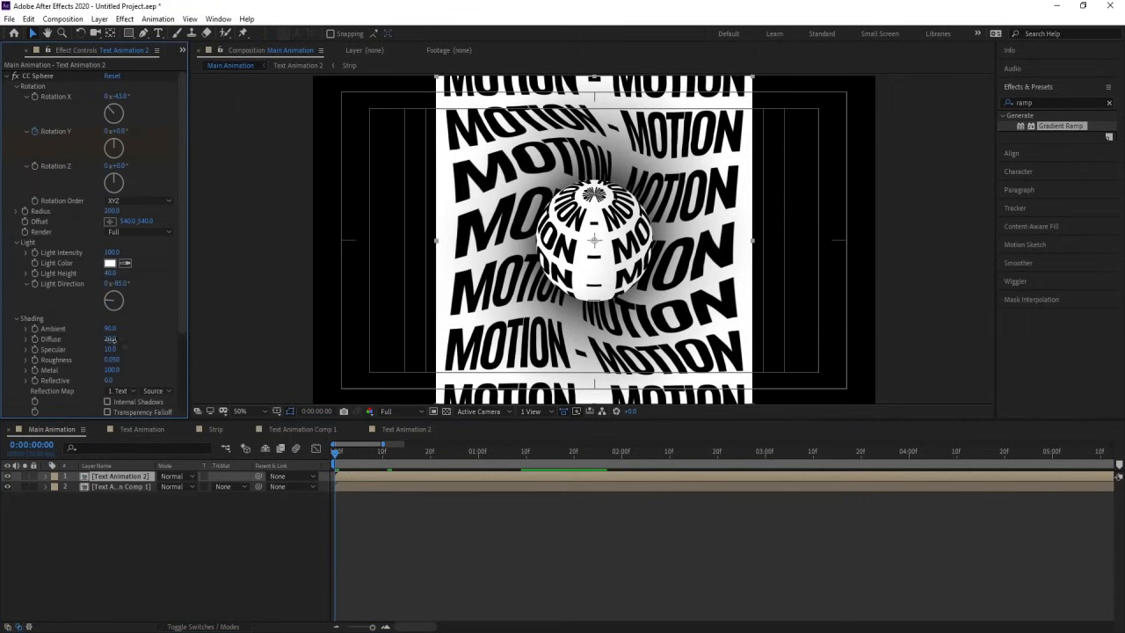
{"action": "left_click_drag", "start_coordinate": [110, 340], "coordinate": [136, 339]}
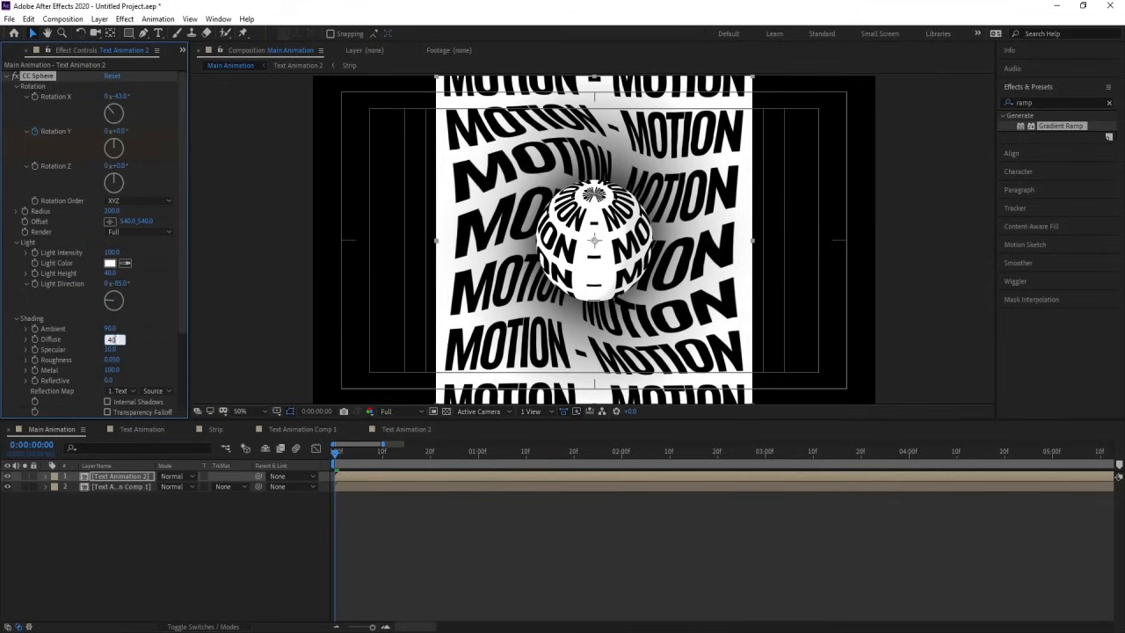
{"action": "key", "text": "Return"}
{"action": "left_click_drag", "start_coordinate": [109, 329], "coordinate": [102, 328]}
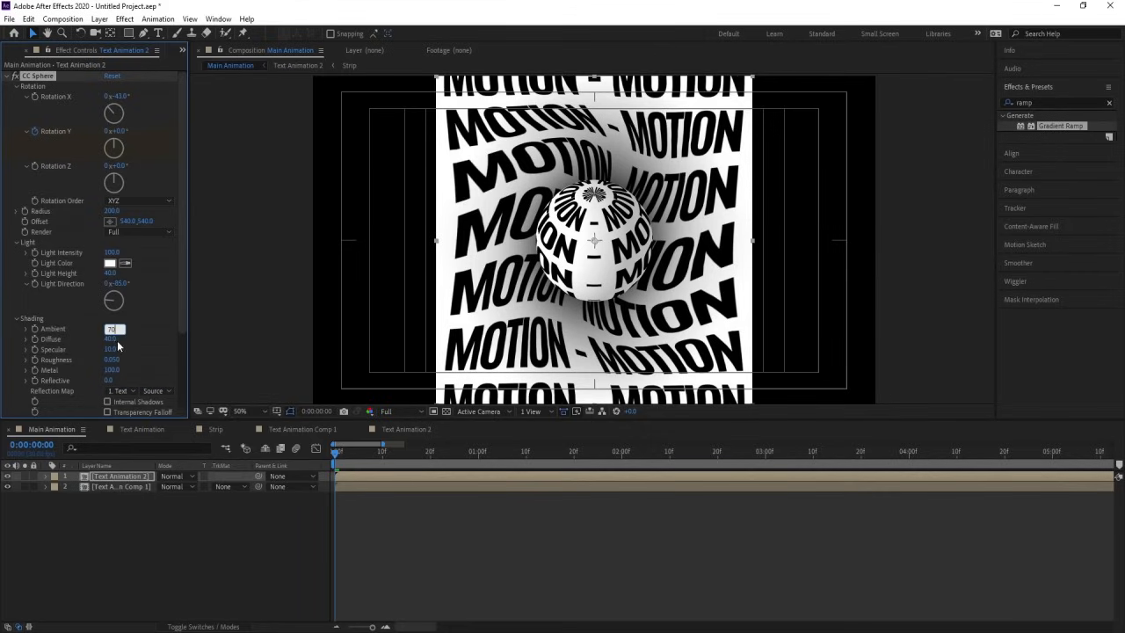
{"action": "key", "text": "Return"}
{"action": "key", "text": "space"}
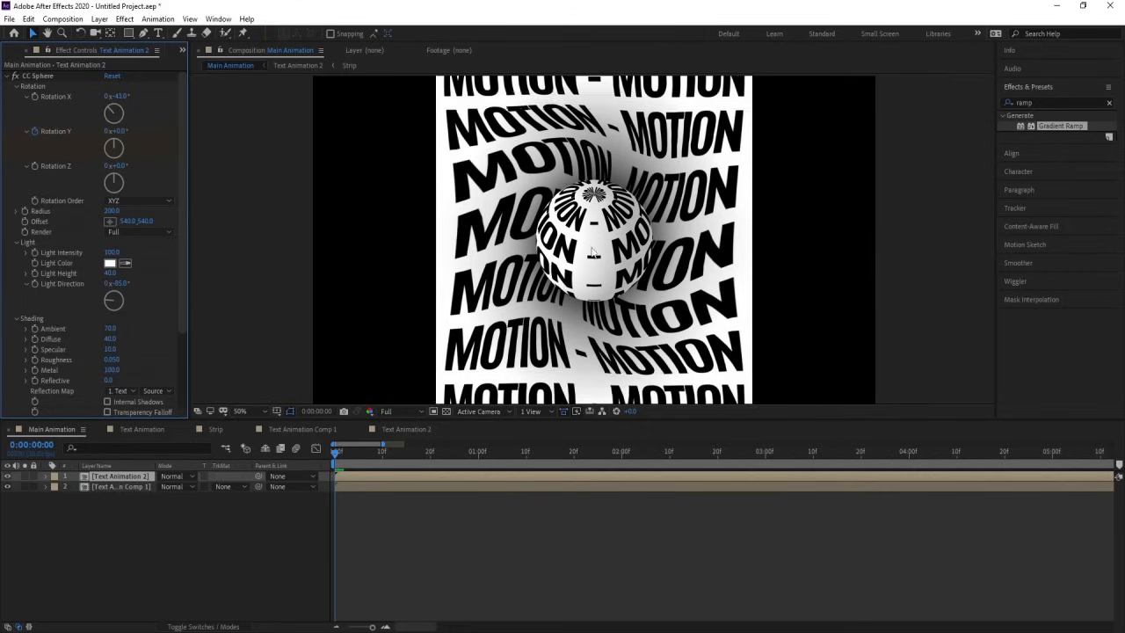
{"action": "scroll", "coordinate": [385, 552], "scroll_direction": "down", "scroll_amount": 2}
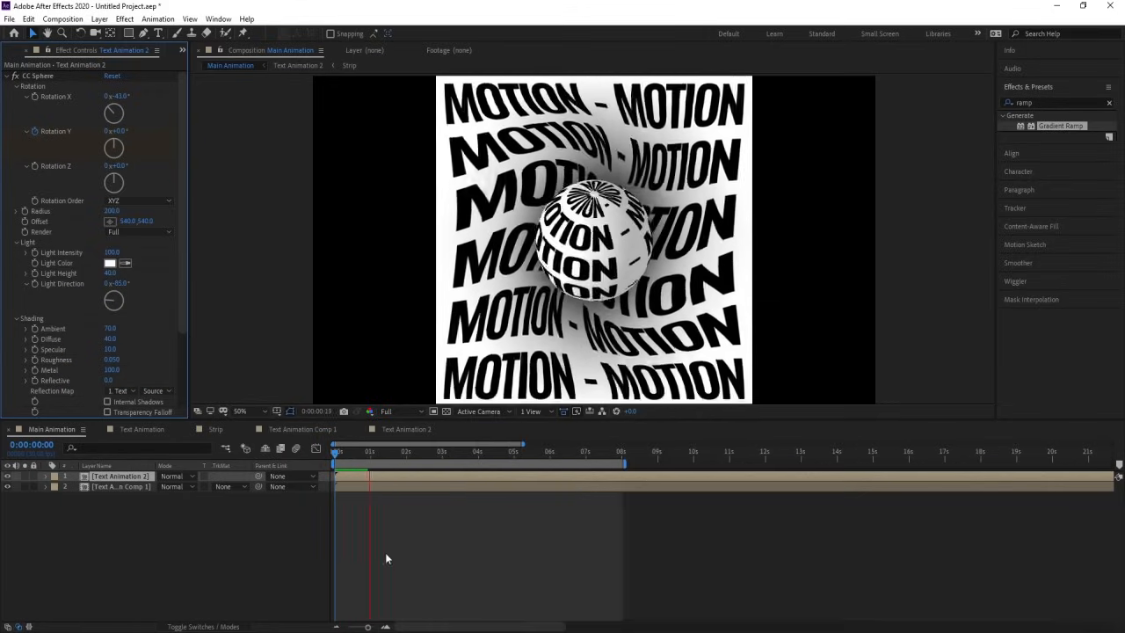
{"action": "left_click", "coordinate": [386, 552]}
{"action": "key", "text": "space"}
Step: Add a white solid to Main Animation, move it below all other layers, and preview the white background
{"action": "key", "text": "ctrl+y"}
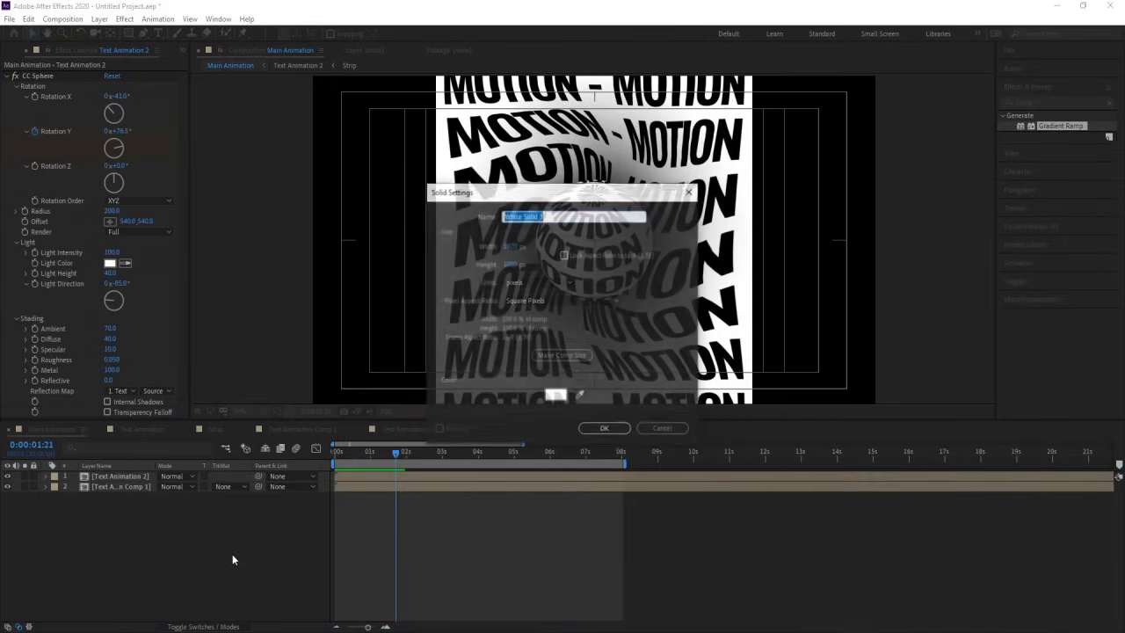
{"action": "key", "text": "Return"}
{"action": "left_click_drag", "start_coordinate": [125, 478], "coordinate": [137, 514]}
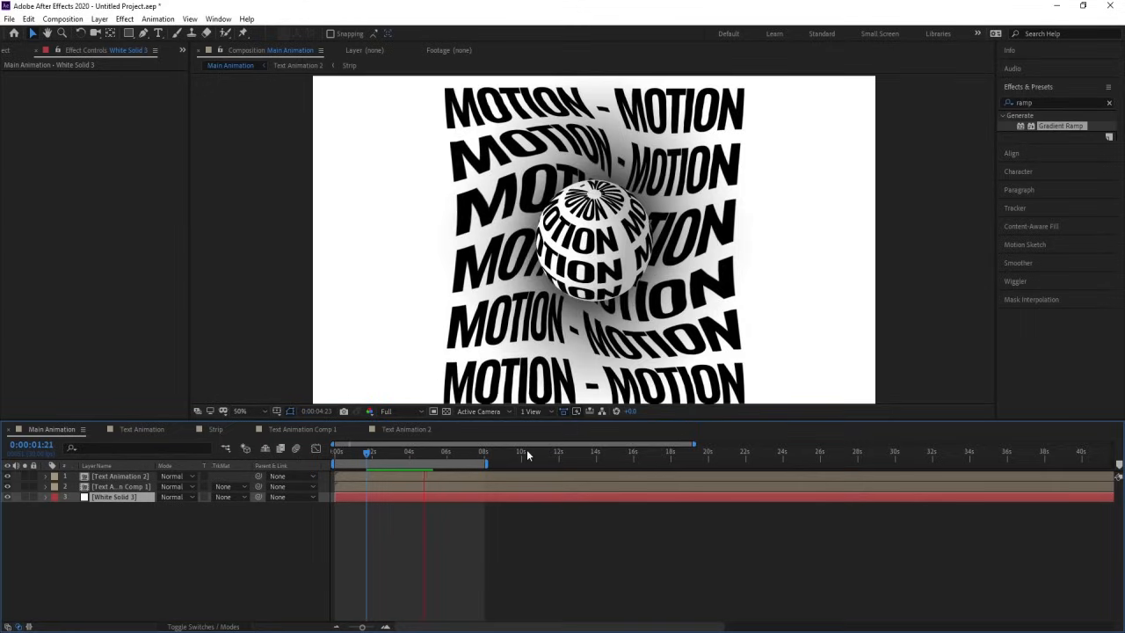
{"action": "left_click", "coordinate": [201, 557]}
Step: Create a null object and parent the Text Animation 2 and Text Animation Comp 1 layers to it
{"action": "right_click", "coordinate": [158, 546]}
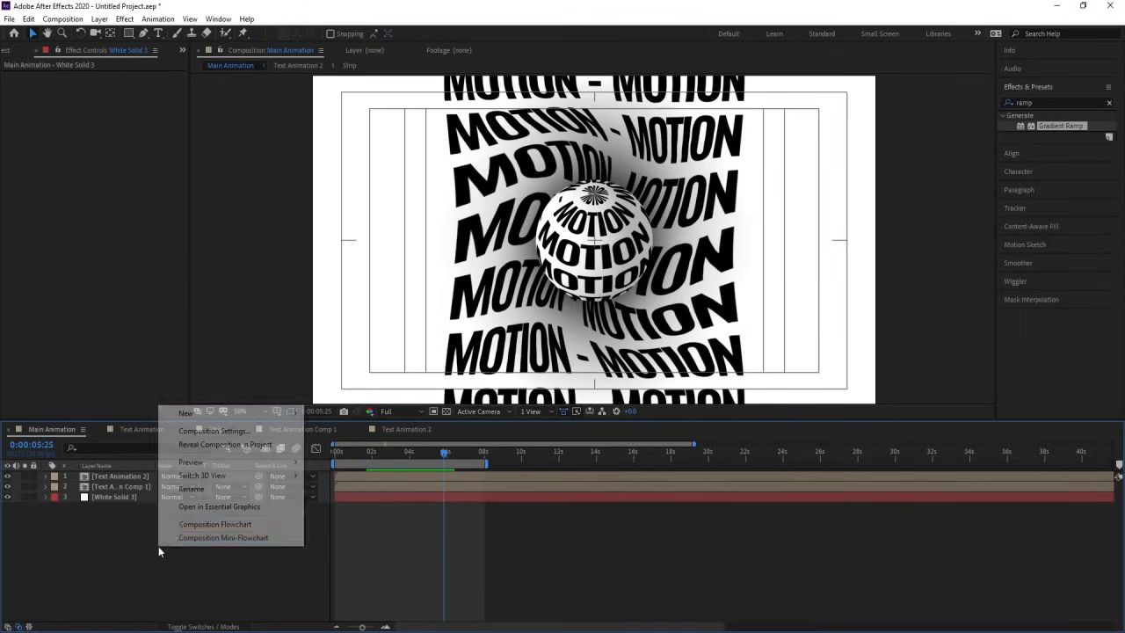
{"action": "mouse_move", "coordinate": [194, 417]}
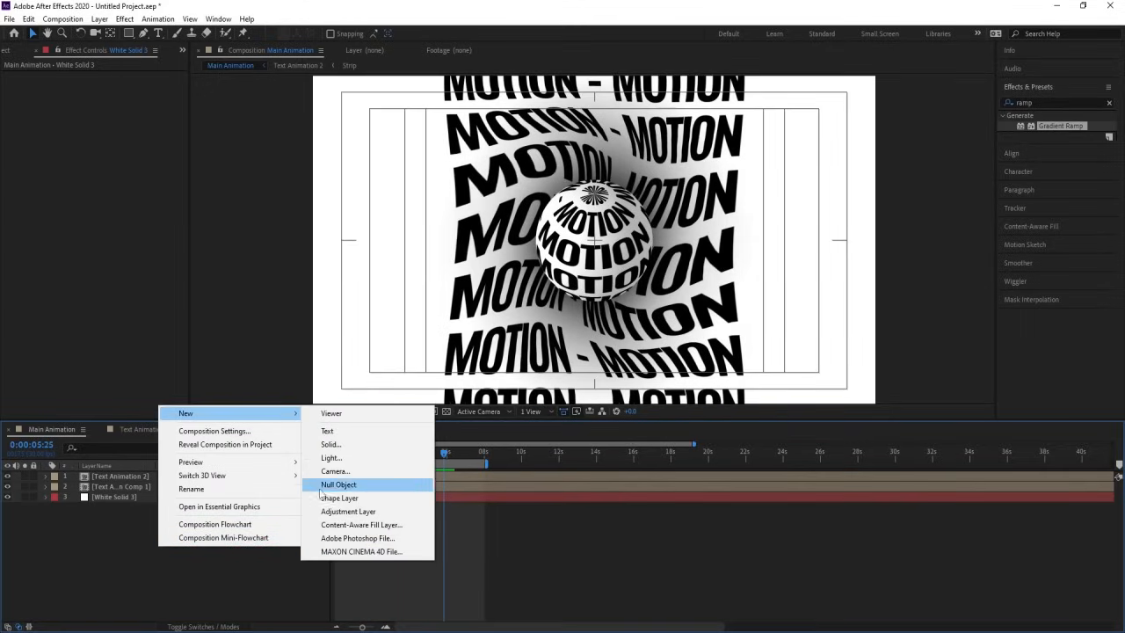
{"action": "left_click", "coordinate": [327, 484]}
{"action": "left_click", "coordinate": [113, 486]}
{"action": "left_click", "coordinate": [113, 498], "text": "shift"}
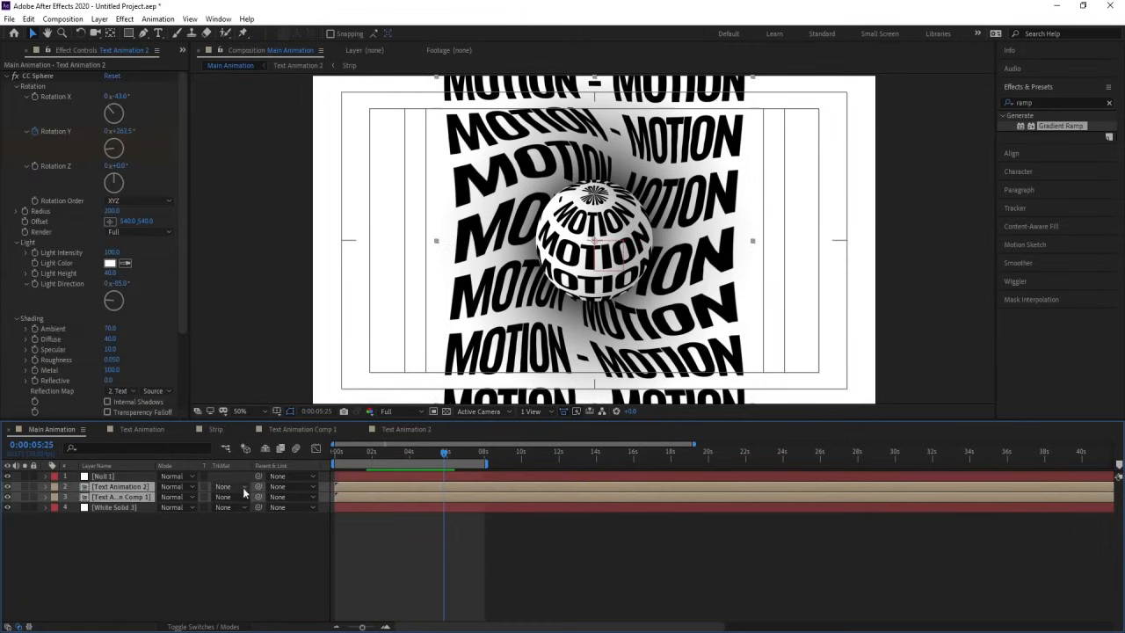
{"action": "left_click_drag", "start_coordinate": [259, 486], "coordinate": [203, 492]}
Step: Tilt Null 1 counterclockwise, scale it to 134%, and preview the enlarged artwork
{"action": "left_click", "coordinate": [134, 476]}
{"action": "key", "text": "r"}
{"action": "key", "text": "s"}
{"action": "key", "text": "space"}
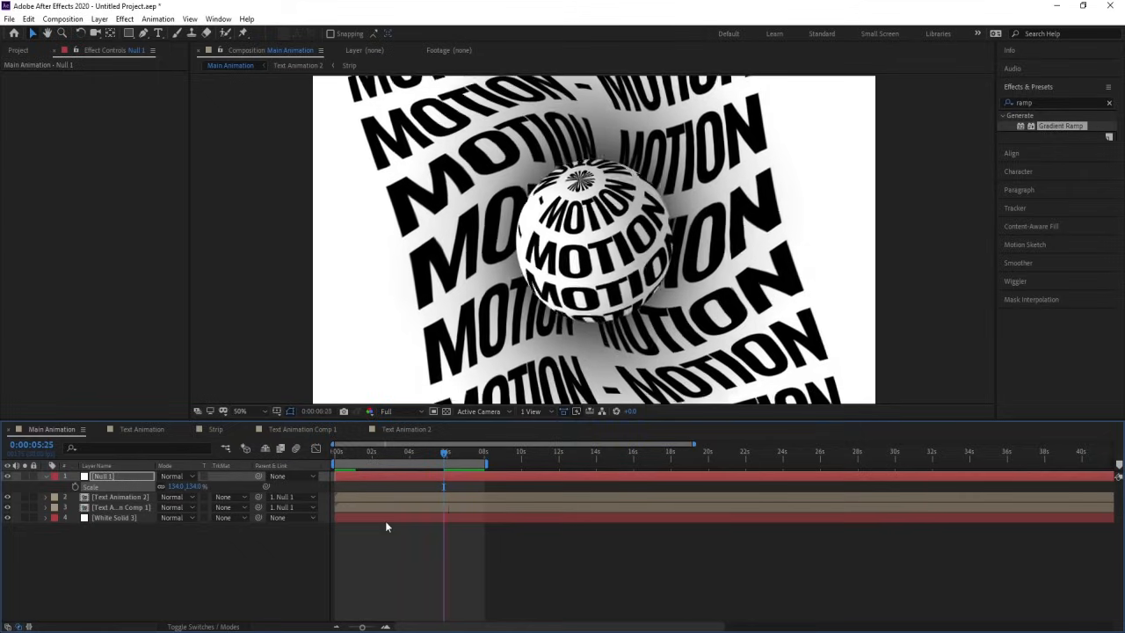
{"action": "left_click", "coordinate": [449, 455]}
{"action": "left_click_drag", "start_coordinate": [449, 454], "coordinate": [434, 451]}
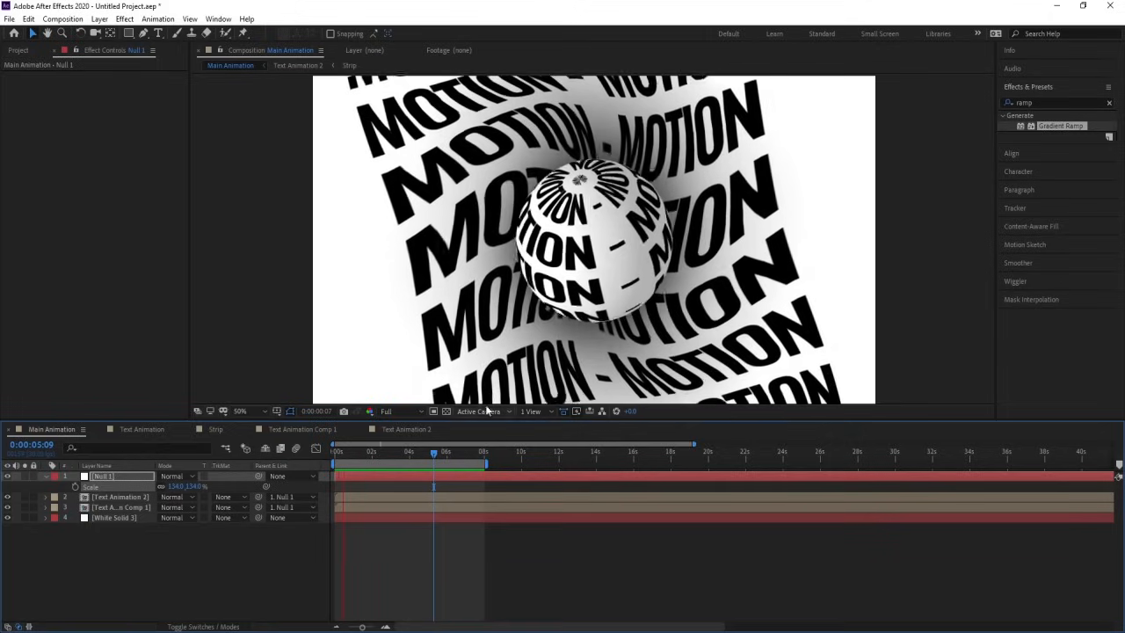
{"action": "key", "text": "space"}
Step: Collapse the layer properties and preview Main Animation from its start
{"action": "left_click", "coordinate": [264, 557]}
{"action": "key", "text": "y"}
{"action": "key", "text": "equal"}
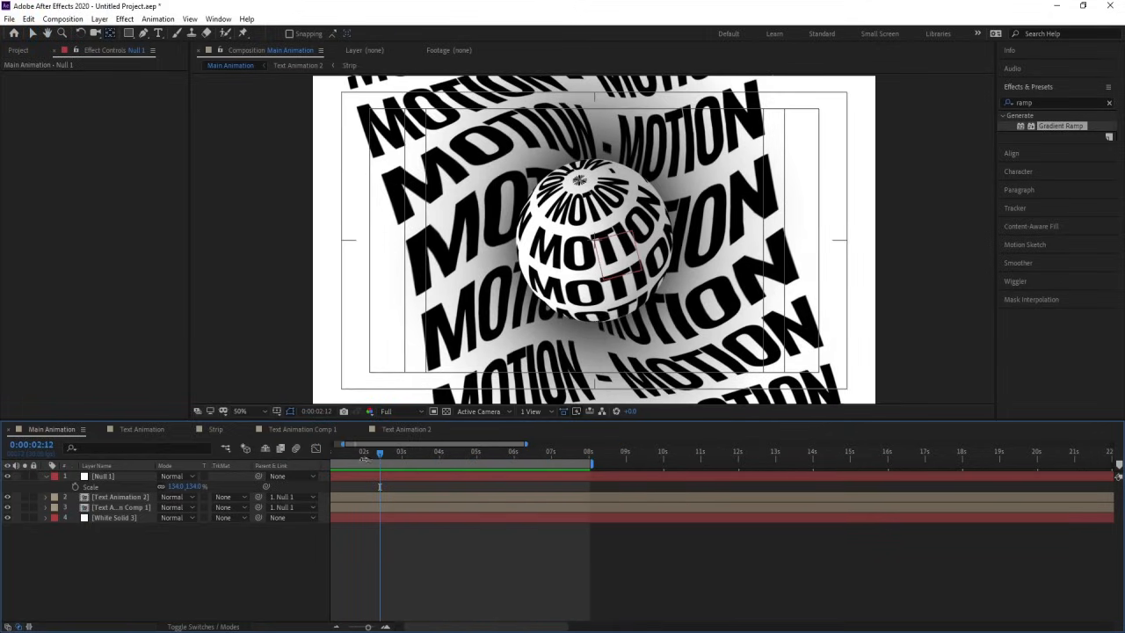
{"action": "key", "text": "Home"}
{"action": "key", "text": "u"}
{"action": "key", "text": "u"}
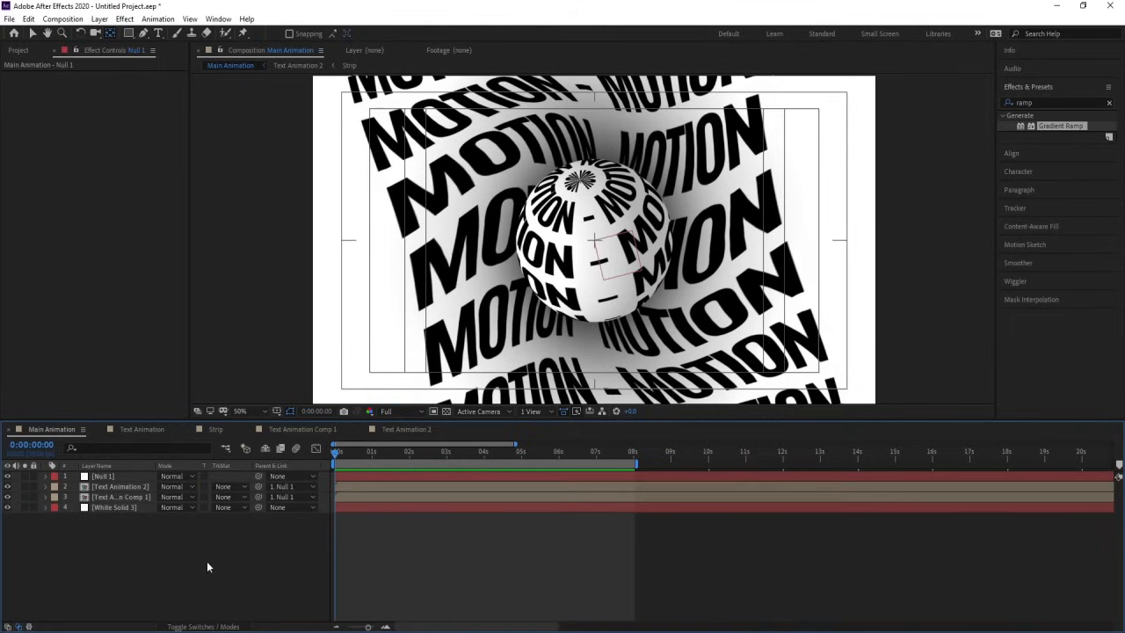
{"action": "key", "text": "space"}
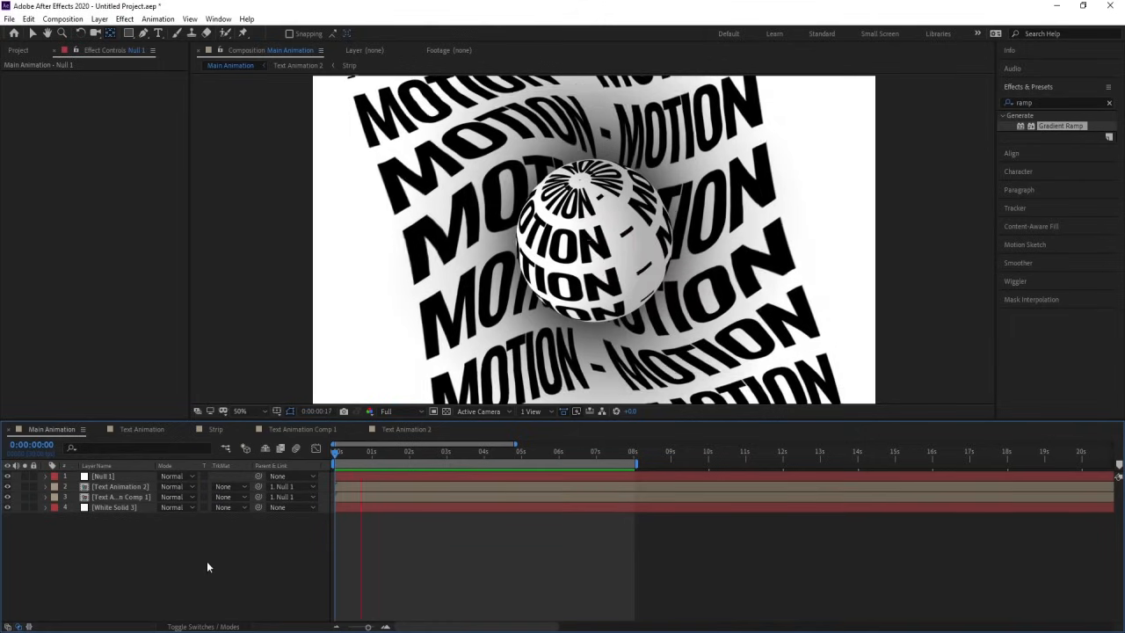
{"action": "key", "text": "apostrophe"}
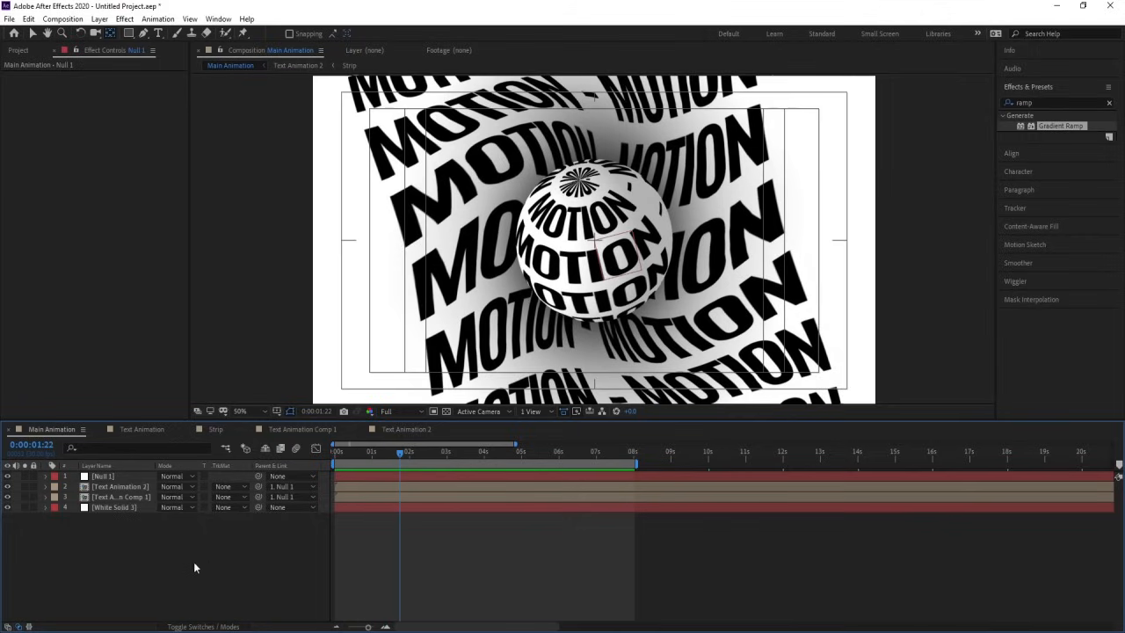
Step: Add an adjustment layer on top of Main Animation and apply the Tint effect to it
{"action": "right_click", "coordinate": [193, 561]}
{"action": "mouse_move", "coordinate": [213, 430]}
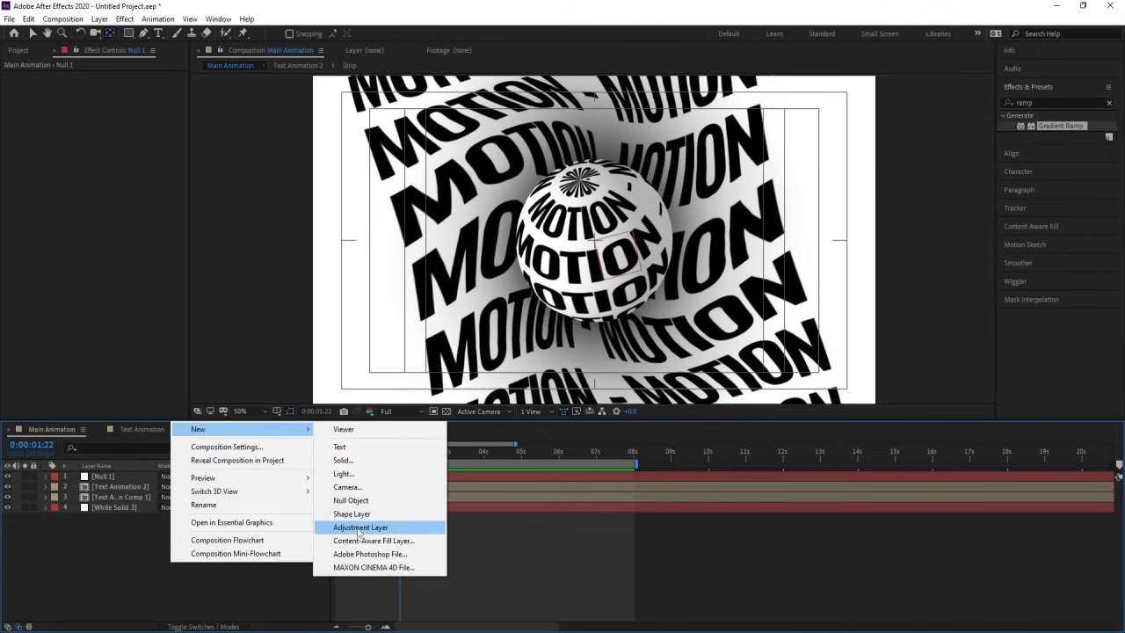
{"action": "left_click", "coordinate": [418, 526]}
{"action": "double_click", "coordinate": [1055, 102]}
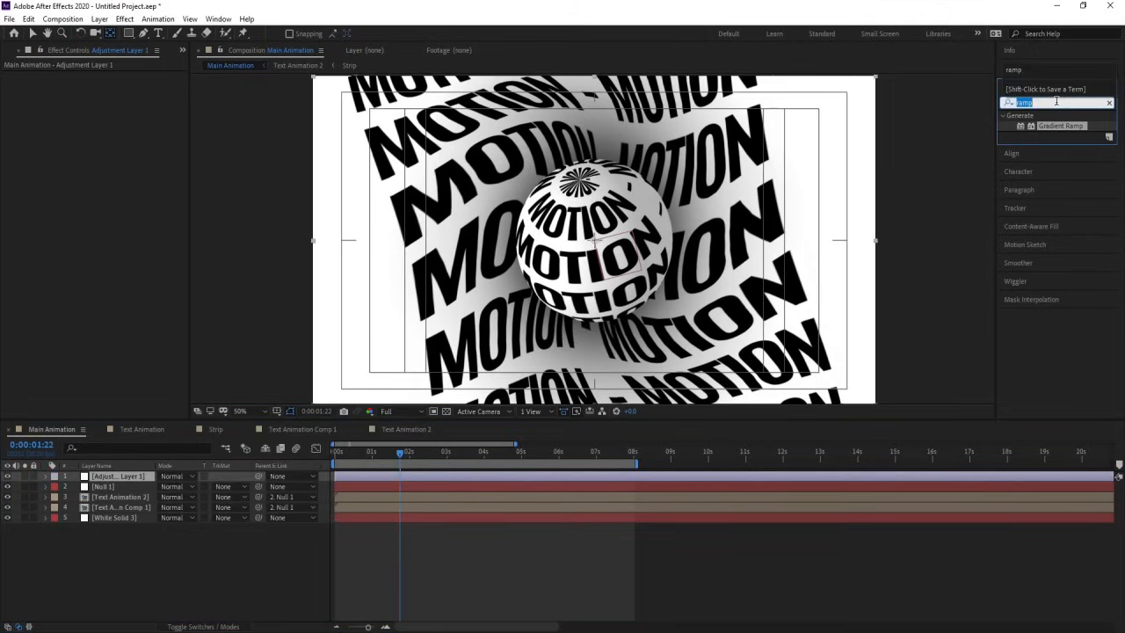
{"action": "type", "text": "tint"}
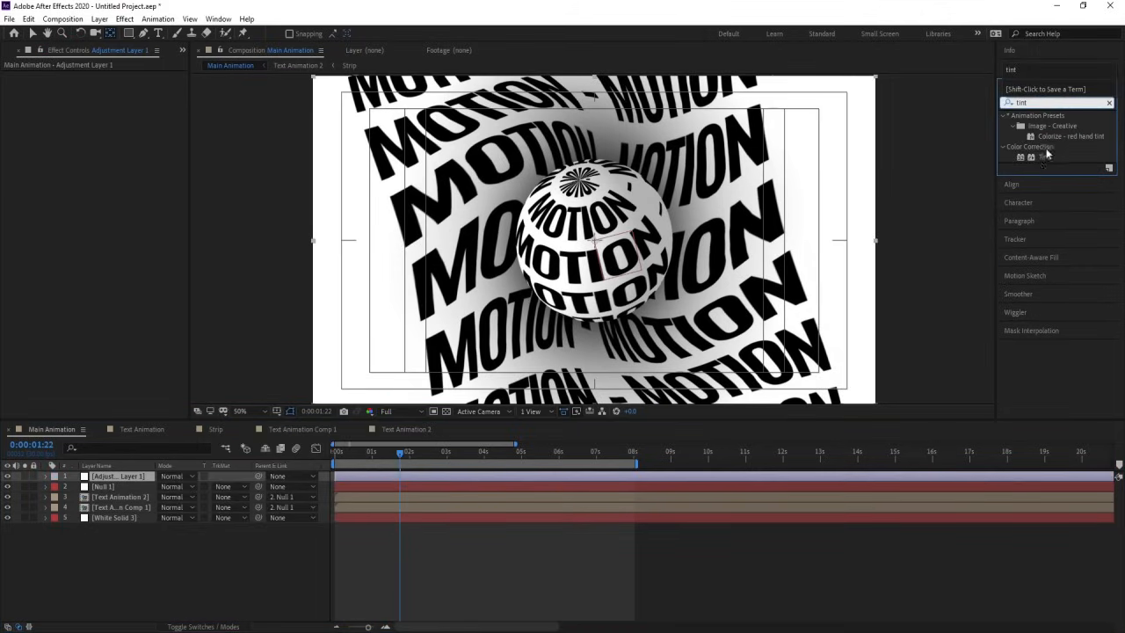
{"action": "double_click", "coordinate": [1044, 156]}
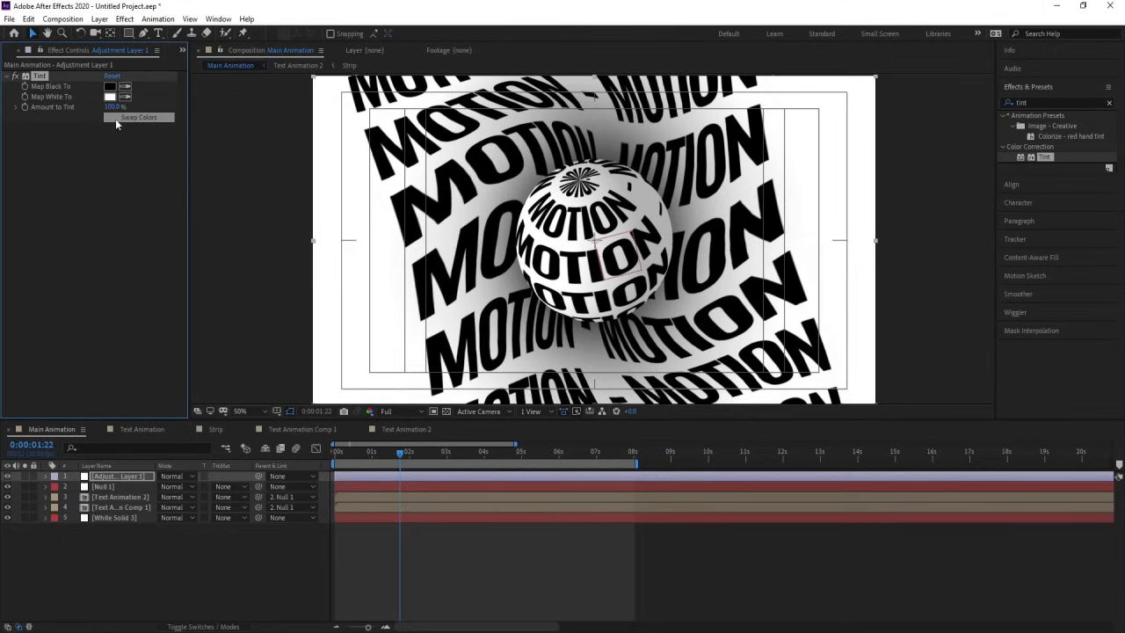
Step: Try swapping the black and white colors in the adjustment layer's Tint effect
{"action": "left_click", "coordinate": [115, 119]}
{"action": "left_click", "coordinate": [163, 538]}
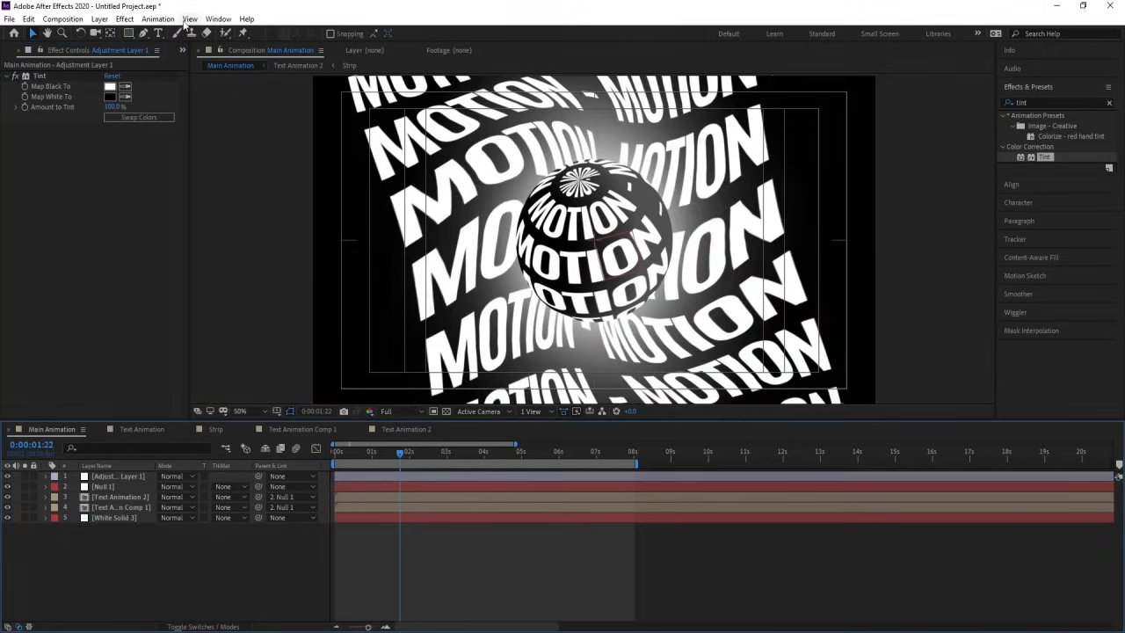
{"action": "left_click", "coordinate": [138, 476]}
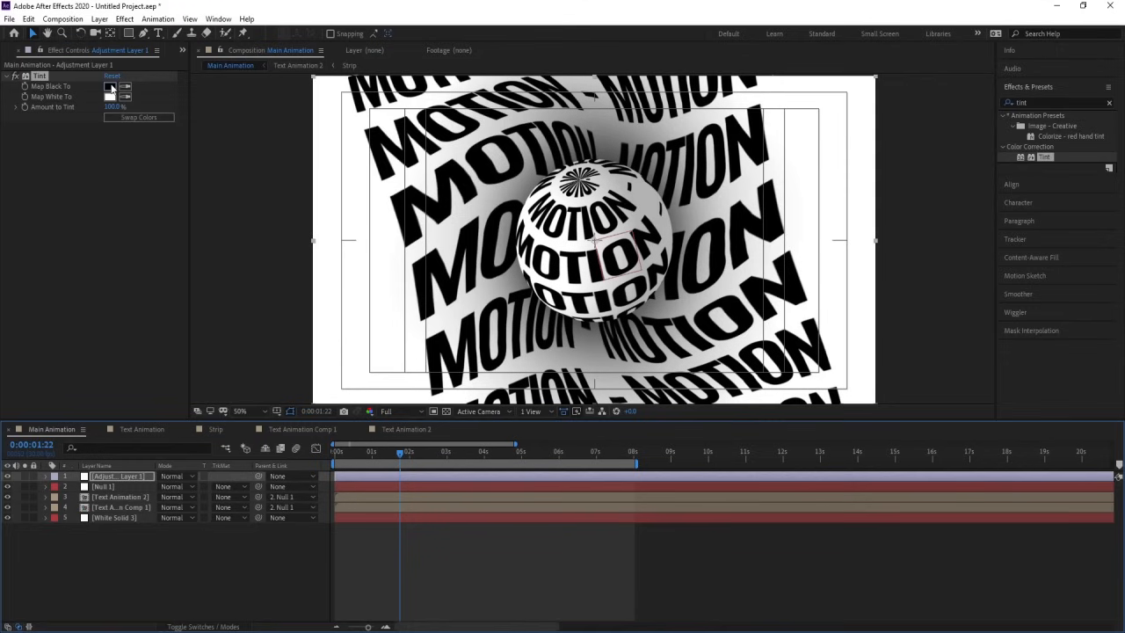
Step: Set the Tint effect's Map Black To color to bright red
{"action": "left_click", "coordinate": [112, 88]}
{"action": "left_click_drag", "start_coordinate": [180, 255], "coordinate": [306, 170]}
{"action": "left_click", "coordinate": [304, 240]}
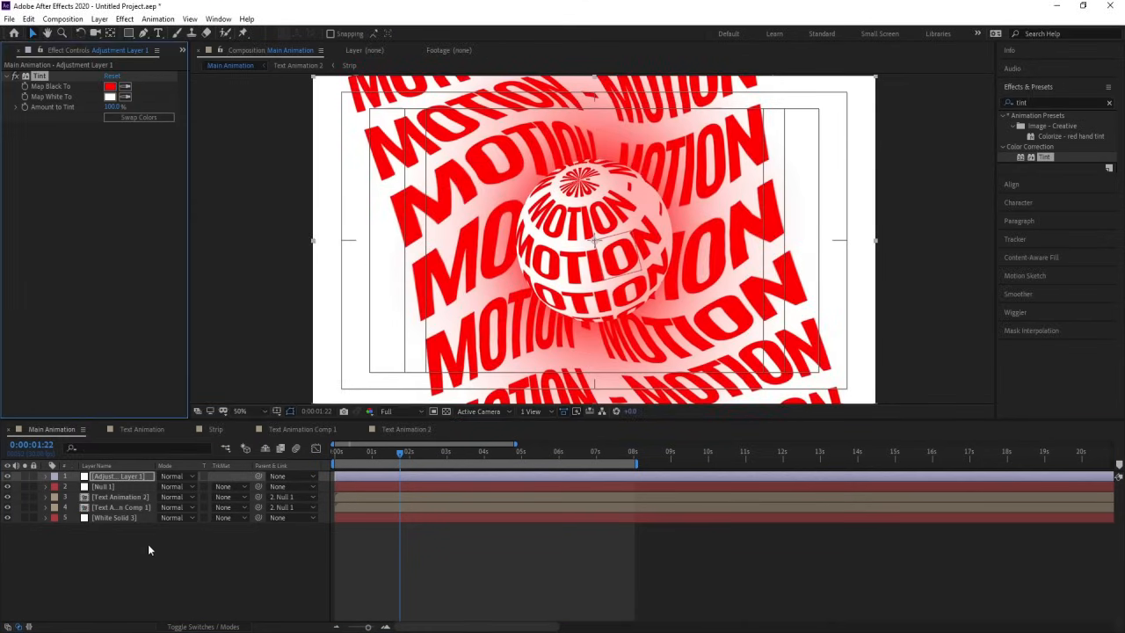
{"action": "left_click", "coordinate": [150, 540]}
{"action": "right_click", "coordinate": [177, 551]}
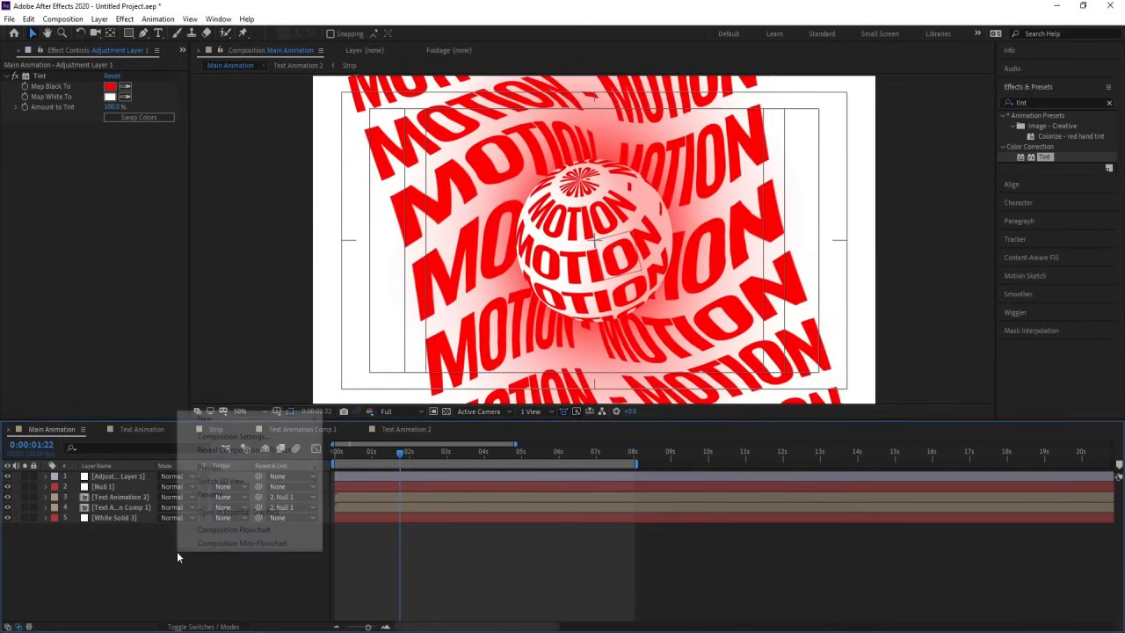
Step: Draw a black ellipse over the sphere, center its anchor point, and align it horizontally and vertically to the composition's center
{"action": "left_click_drag", "start_coordinate": [130, 36], "coordinate": [181, 58]}
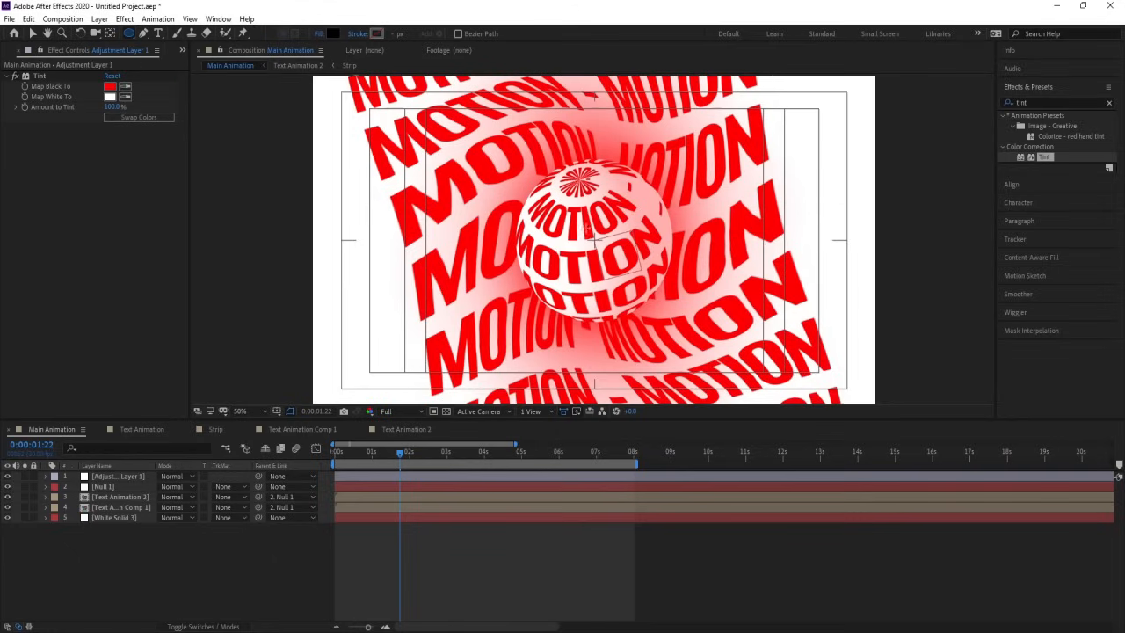
{"action": "left_click_drag", "start_coordinate": [536, 182], "coordinate": [659, 318]}
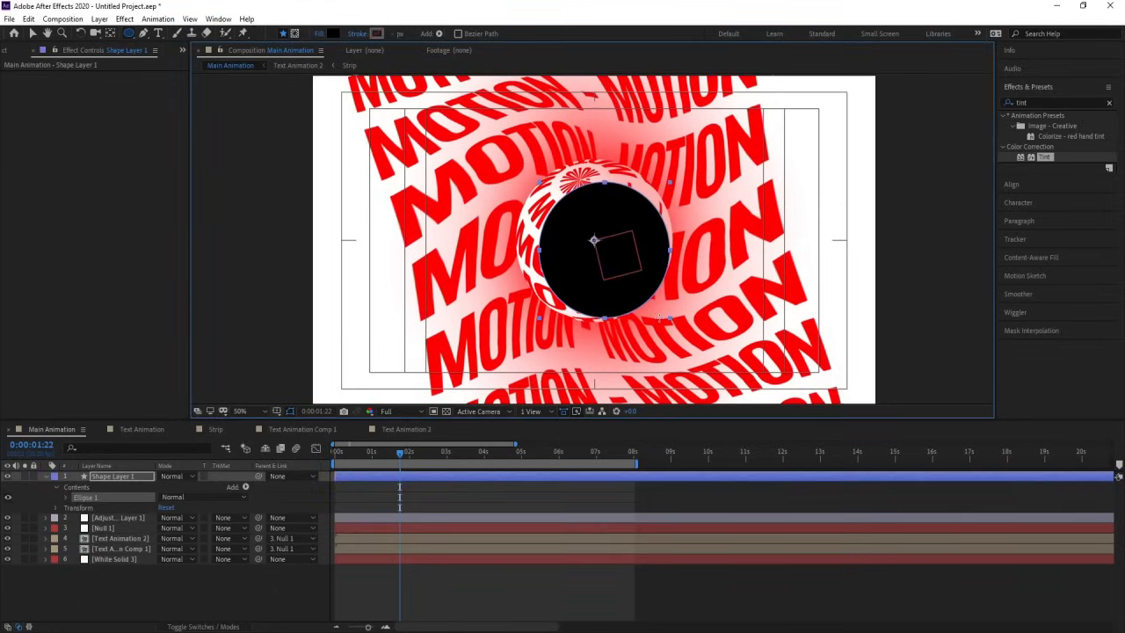
{"action": "key", "text": "ctrl+alt+Home"}
{"action": "left_click", "coordinate": [1013, 184]}
{"action": "left_click", "coordinate": [1027, 136]}
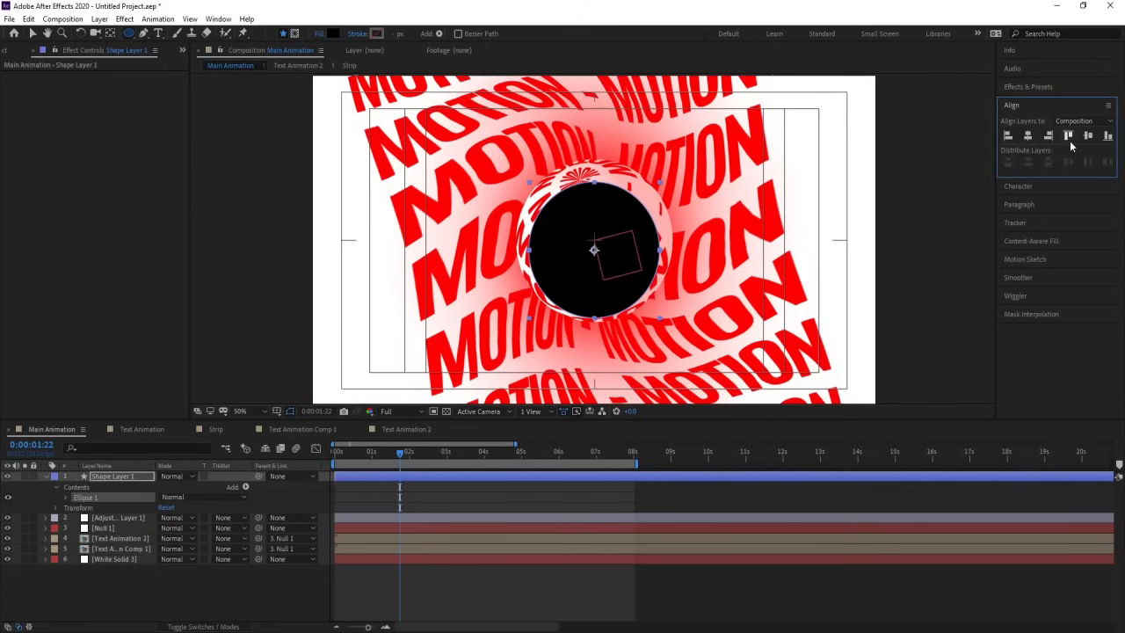
{"action": "left_click", "coordinate": [1088, 139]}
Step: Return to the first frame and use Shape Layer 1 as an alpha track matte for the tinted adjustment layer
{"action": "left_click_drag", "start_coordinate": [378, 455], "coordinate": [176, 482]}
{"action": "left_click", "coordinate": [251, 519]}
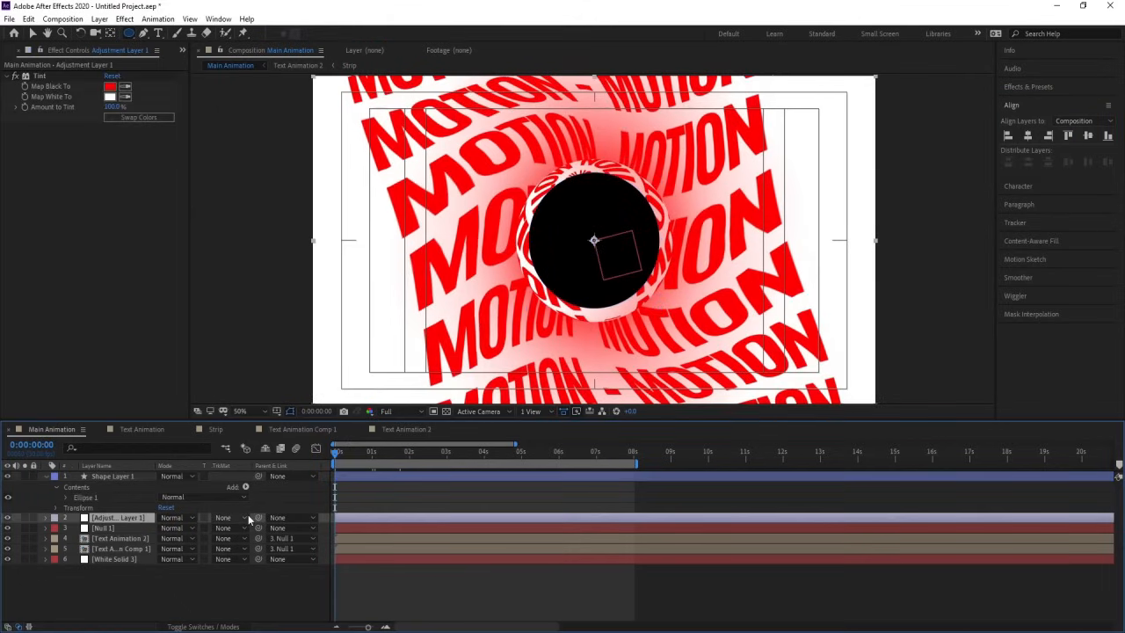
{"action": "left_click", "coordinate": [249, 519]}
{"action": "left_click", "coordinate": [263, 544]}
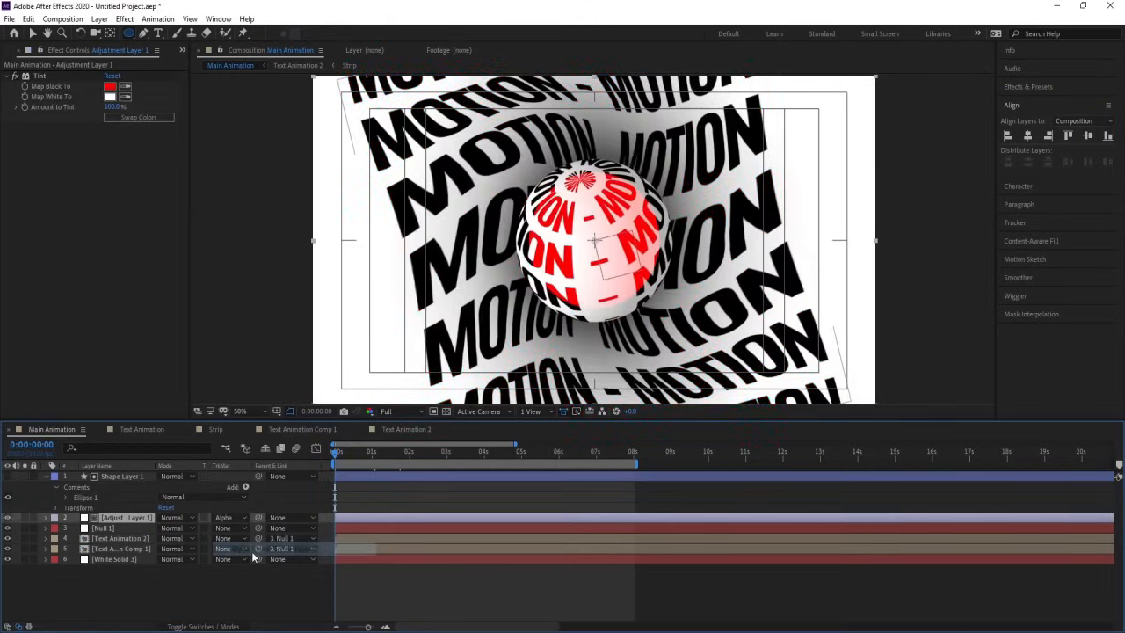
Step: Set a scale keyframe of 0% on Shape Layer 1 at the first frame
{"action": "left_click", "coordinate": [120, 476]}
{"action": "key", "text": "s"}
{"action": "left_click", "coordinate": [175, 486]}
{"action": "type", "text": "0"}
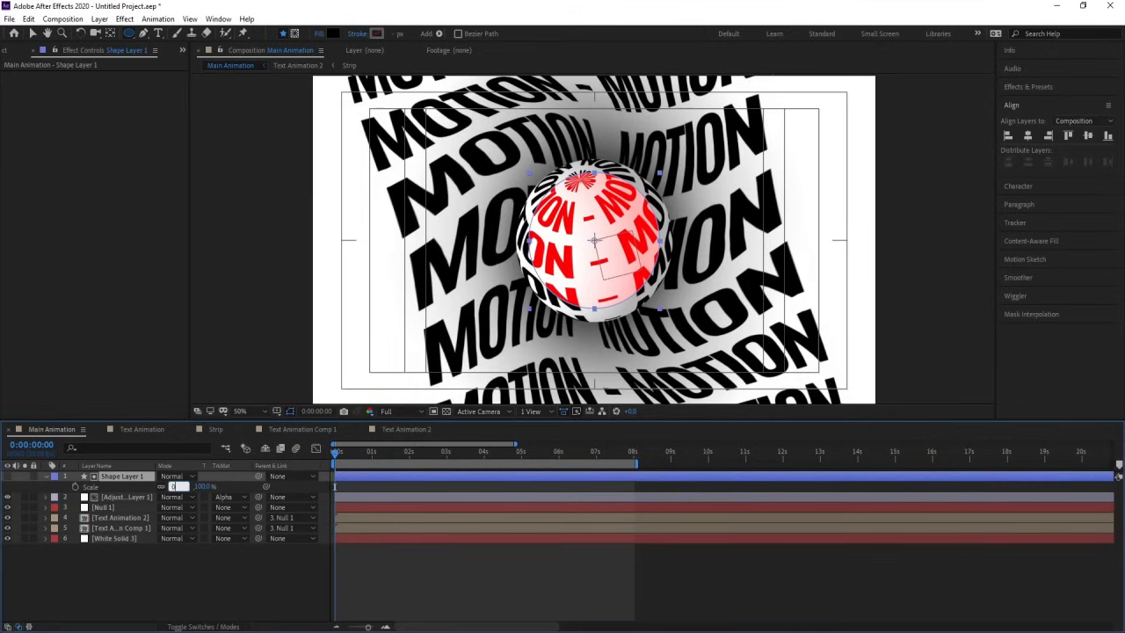
{"action": "key", "text": "Return"}
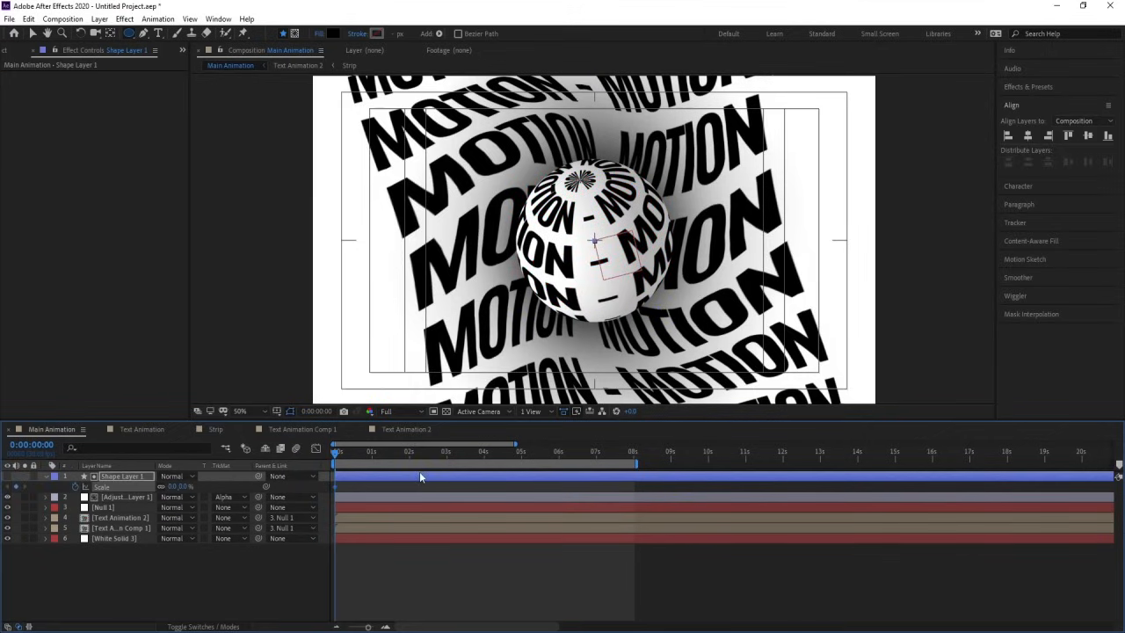
Step: Set Shape Layer 1's scale to 463% at 4 seconds and preview the expanding red tint from the start
{"action": "key", "text": "="}
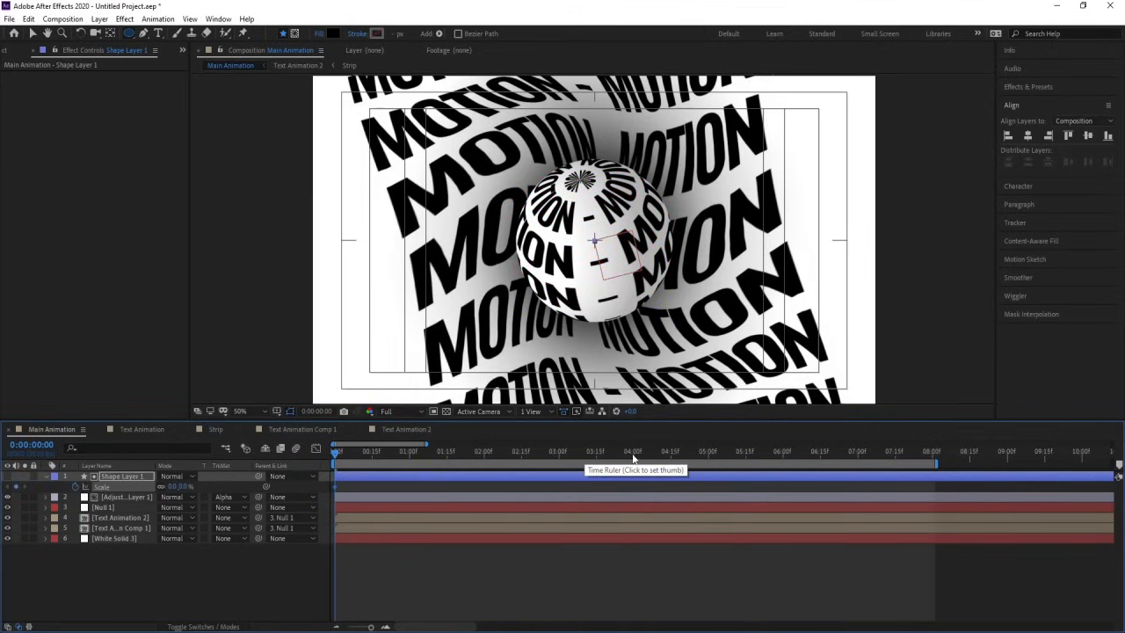
{"action": "left_click", "coordinate": [633, 455]}
{"action": "left_click_drag", "start_coordinate": [173, 486], "coordinate": [444, 456]}
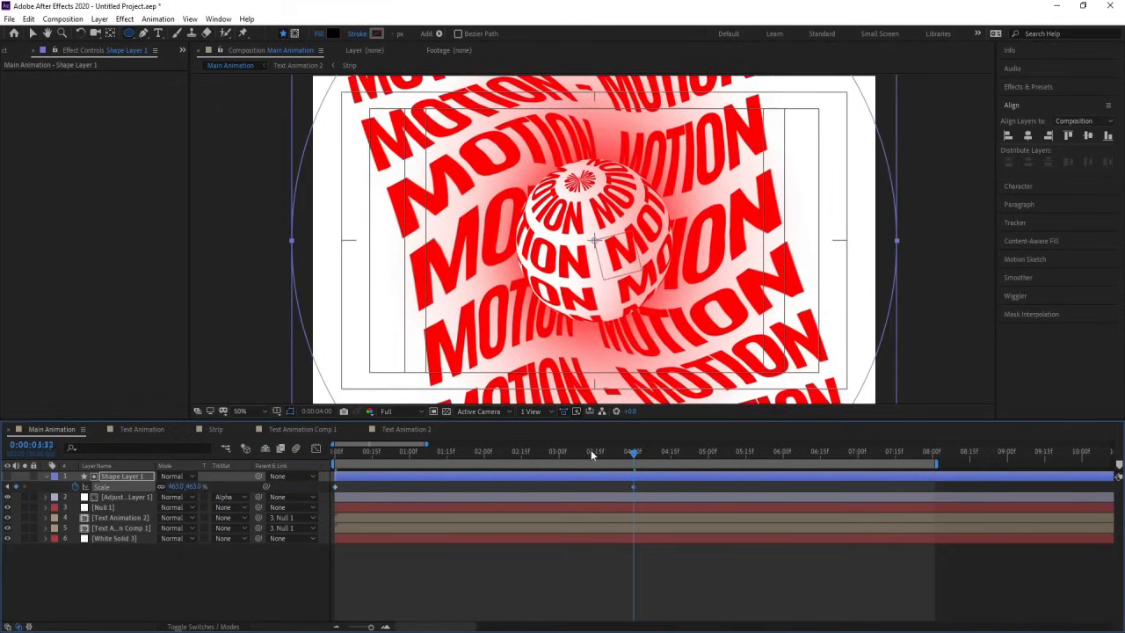
{"action": "key", "text": "Home"}
{"action": "key", "text": "space"}
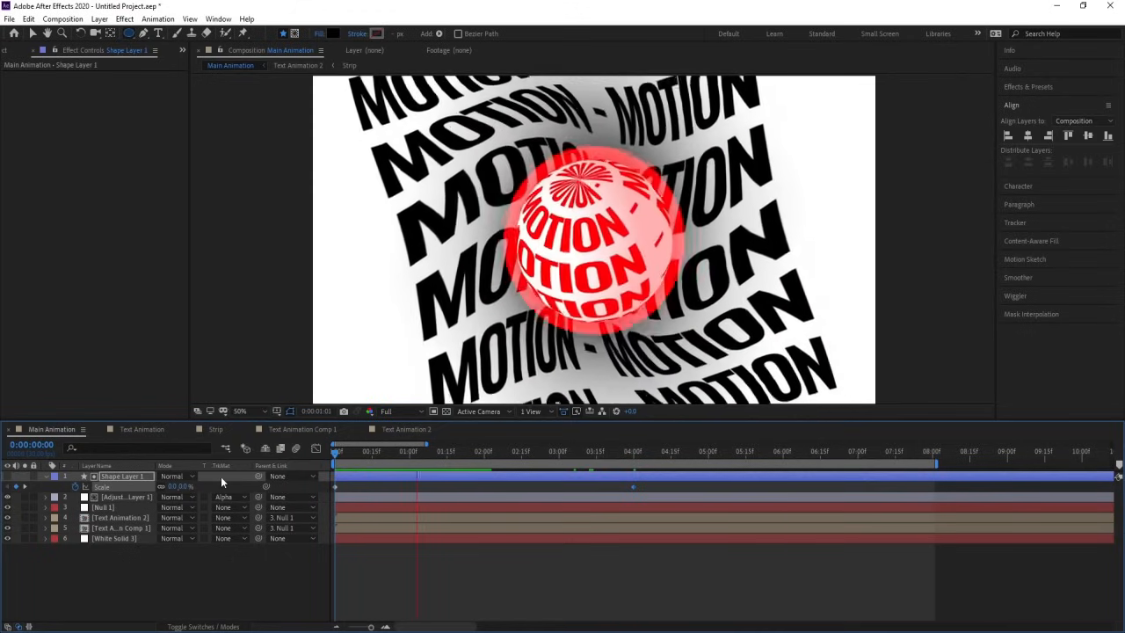
Step: Return to the first frame and set the adjustment layer's Tint Map Black To color to black (000000)
{"action": "key", "text": "space"}
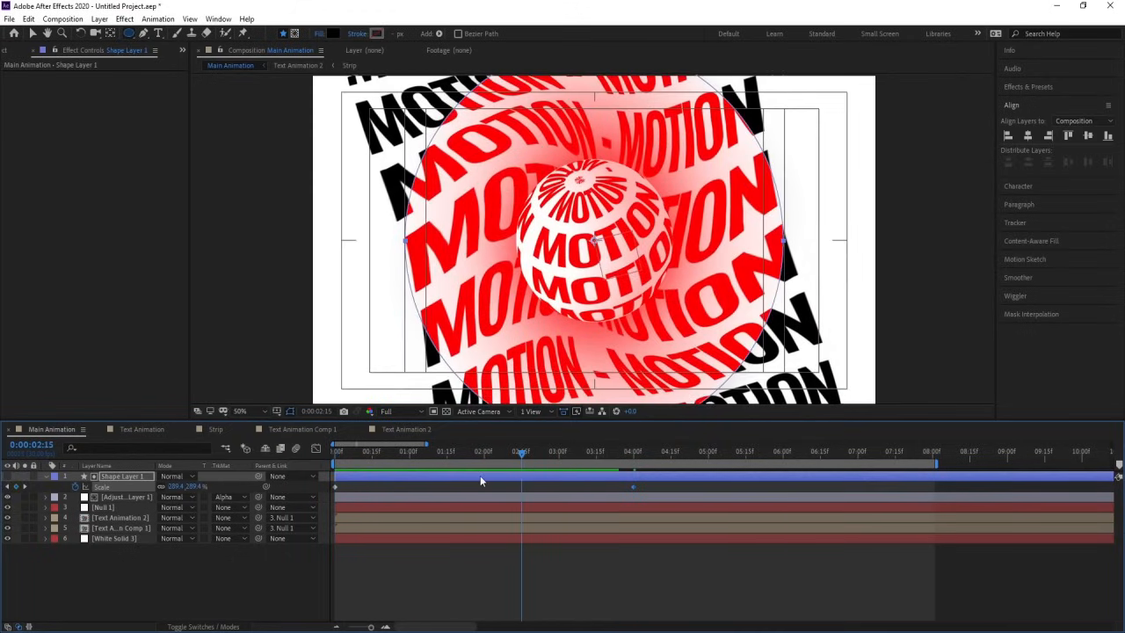
{"action": "key", "text": "Home"}
{"action": "left_click", "coordinate": [123, 497]}
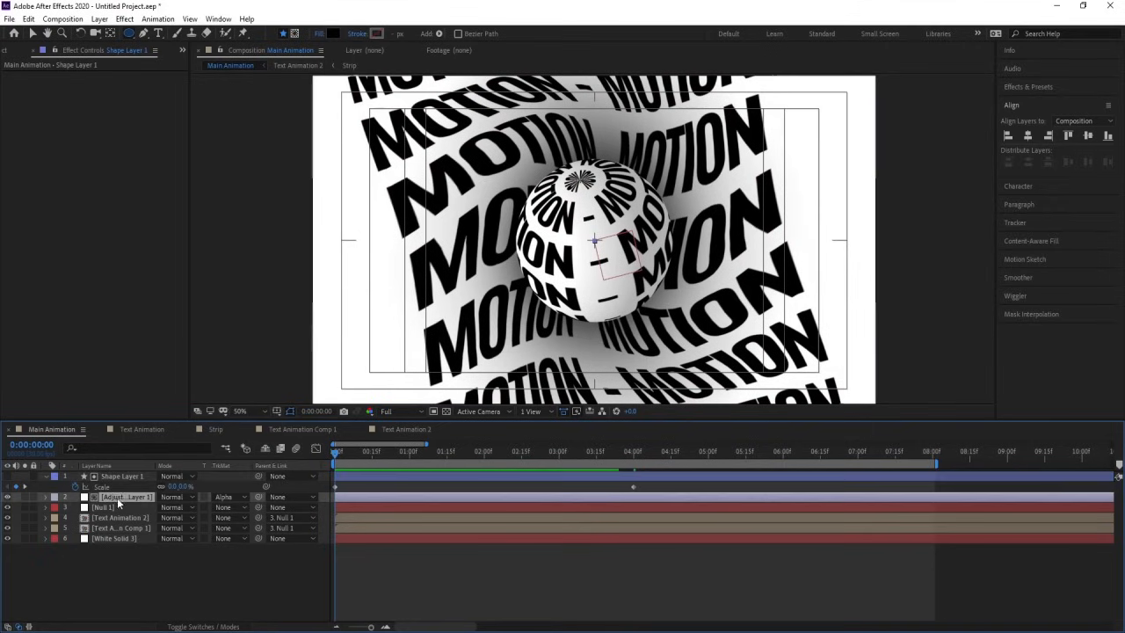
{"action": "left_click", "coordinate": [111, 90]}
{"action": "left_click_drag", "start_coordinate": [184, 314], "coordinate": [3, 478]}
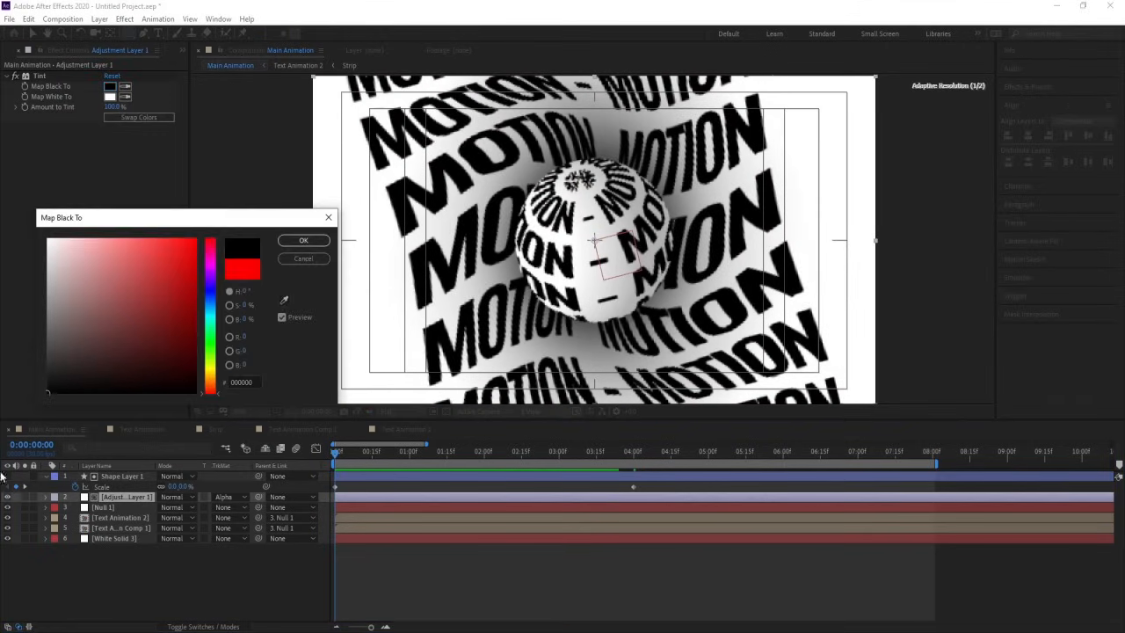
{"action": "key", "text": "Return"}
Step: Swap the Tint effect's black and white mapping colors and preview the inverted reveal
{"action": "key", "text": "space"}
{"action": "key", "text": "space"}
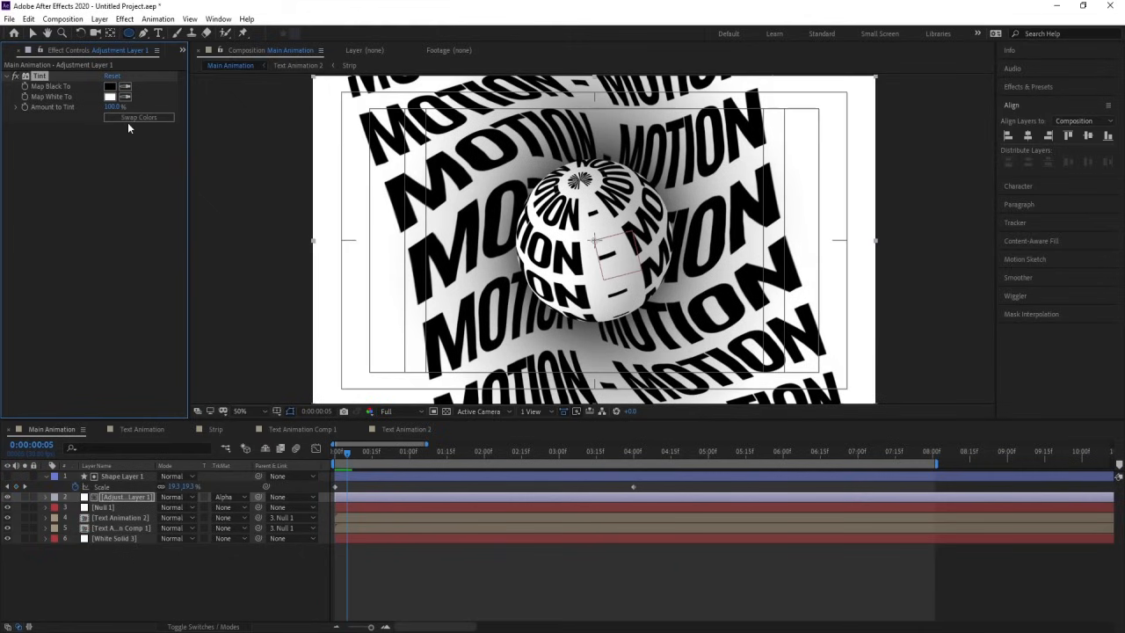
{"action": "left_click", "coordinate": [127, 119]}
{"action": "key", "text": "space"}
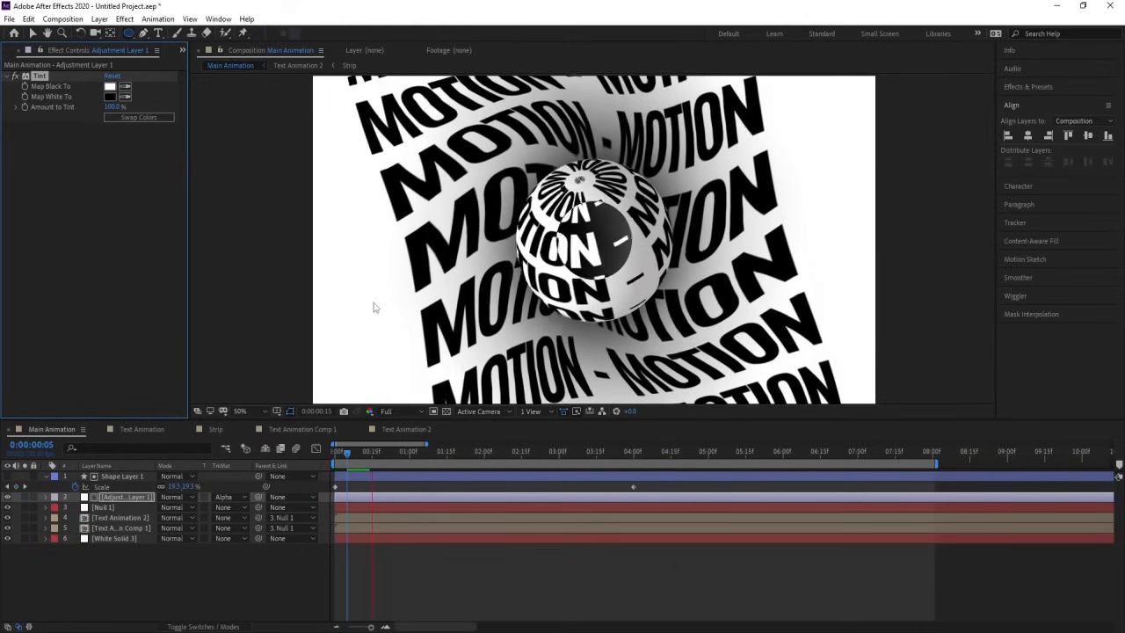
Step: Raise Shape Layer 1's scale keyframe at 4 seconds to 495% so the circle covers the frame's corners
{"action": "key", "text": "k"}
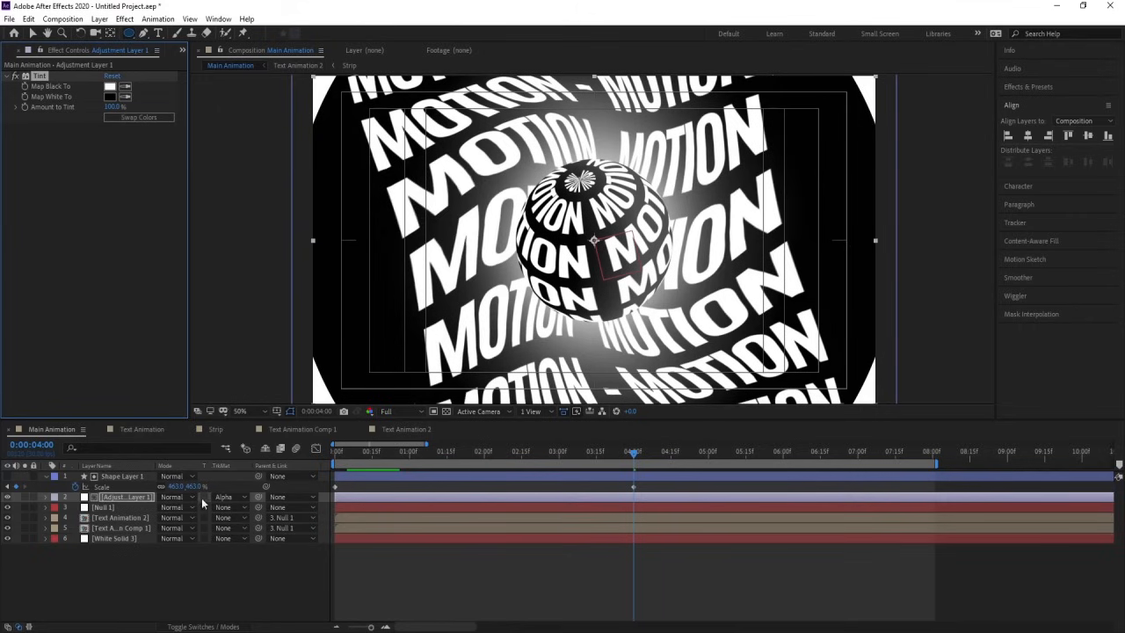
{"action": "left_click_drag", "start_coordinate": [177, 488], "coordinate": [194, 486]}
{"action": "left_click", "coordinate": [124, 591]}
Step: Duplicate Shape Layer 1 together with its adjustment layer, start both copies at 4 seconds, and preview the second reveal
{"action": "left_click", "coordinate": [116, 497]}
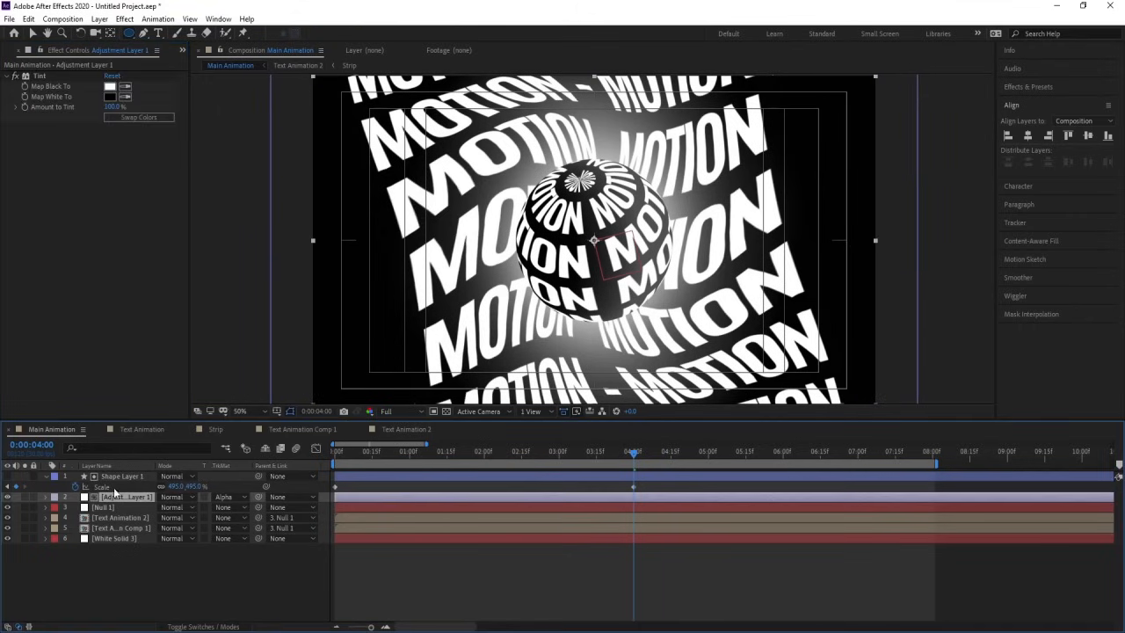
{"action": "left_click", "coordinate": [112, 477], "text": "shift"}
{"action": "key", "text": "ctrl+d"}
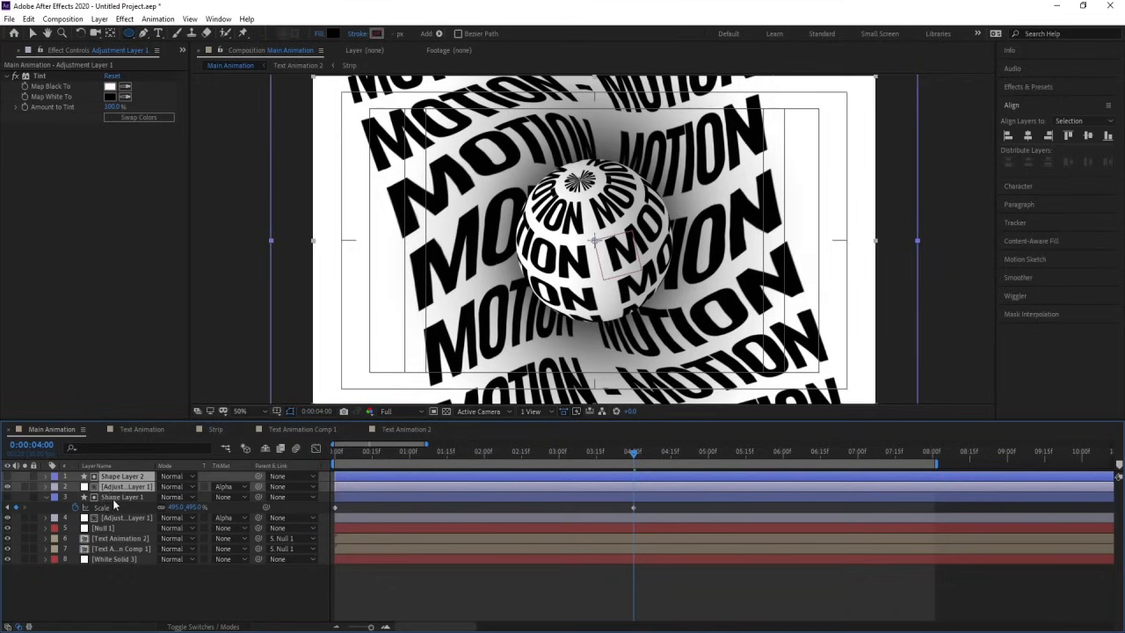
{"action": "key", "text": "bracketleft"}
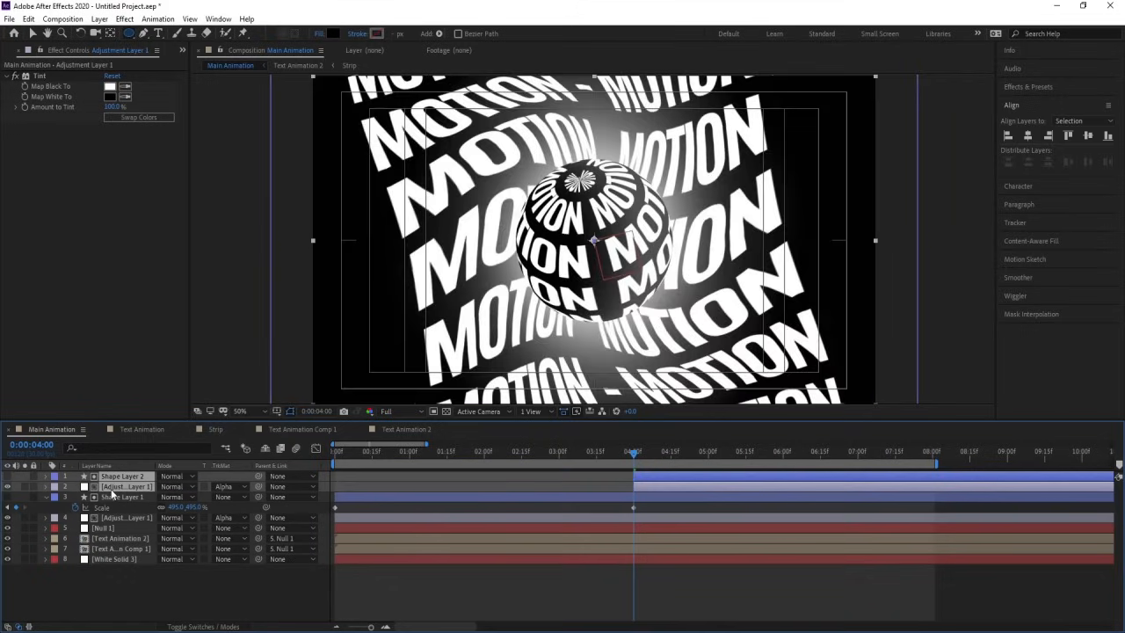
{"action": "key", "text": "space"}
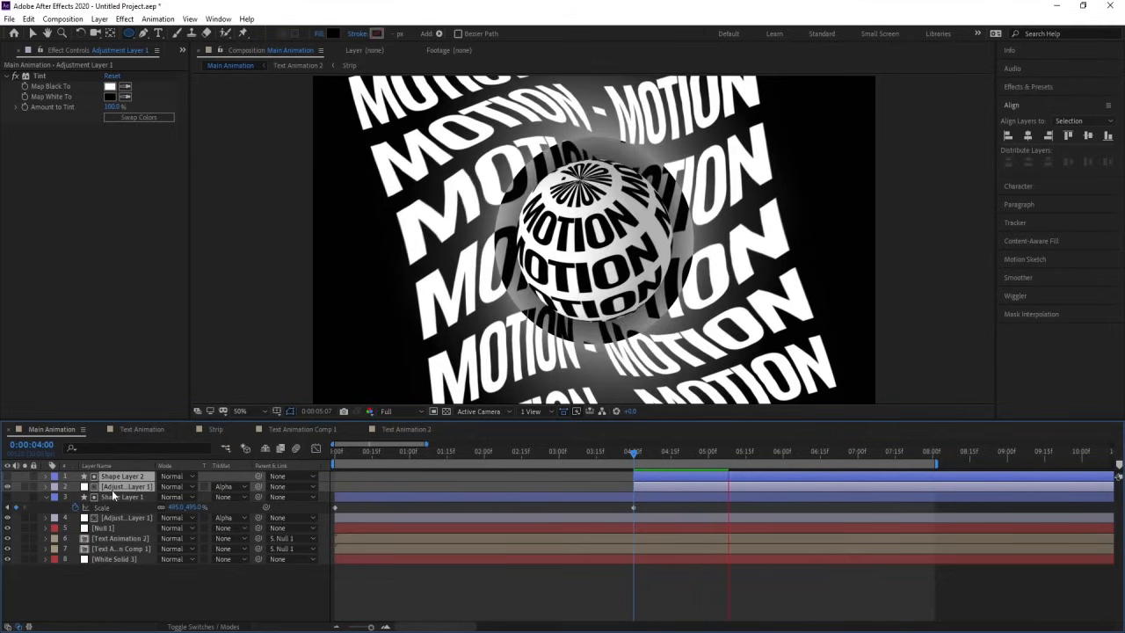
{"action": "key", "text": "space"}
Step: Deselect the layers, collapse Shape Layer 1's keyframed properties, and continue previewing the second reveal
{"action": "left_click", "coordinate": [354, 487]}
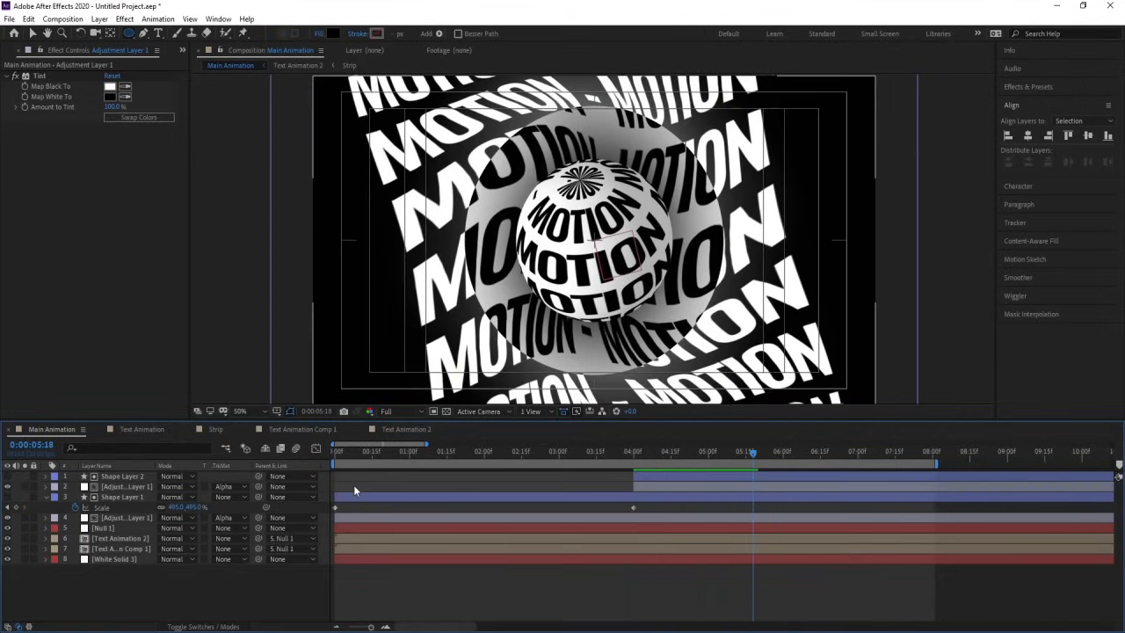
{"action": "key", "text": "u"}
{"action": "key", "text": "u"}
{"action": "key", "text": "space"}
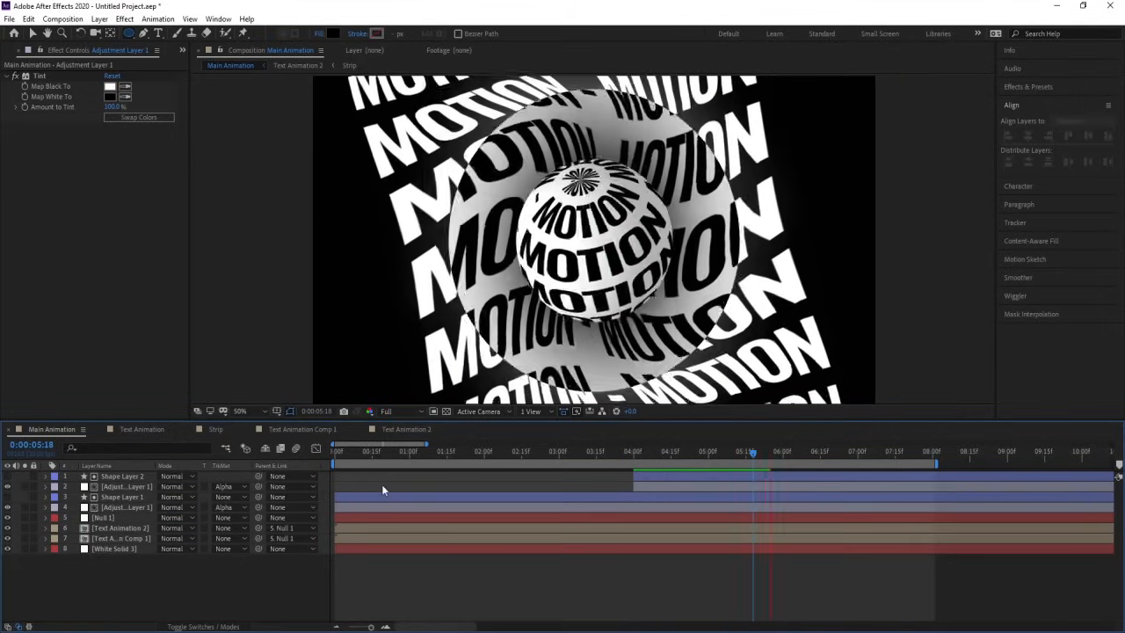